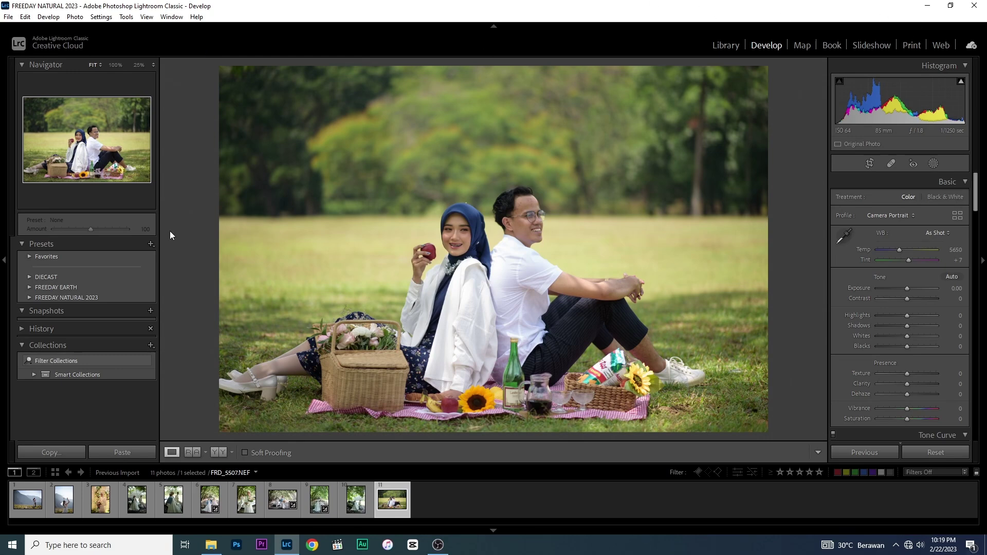
Step: Filter the Library grid by X100S camera, then show all cameras and open the white-car photo in Develop
left_click(720, 47)
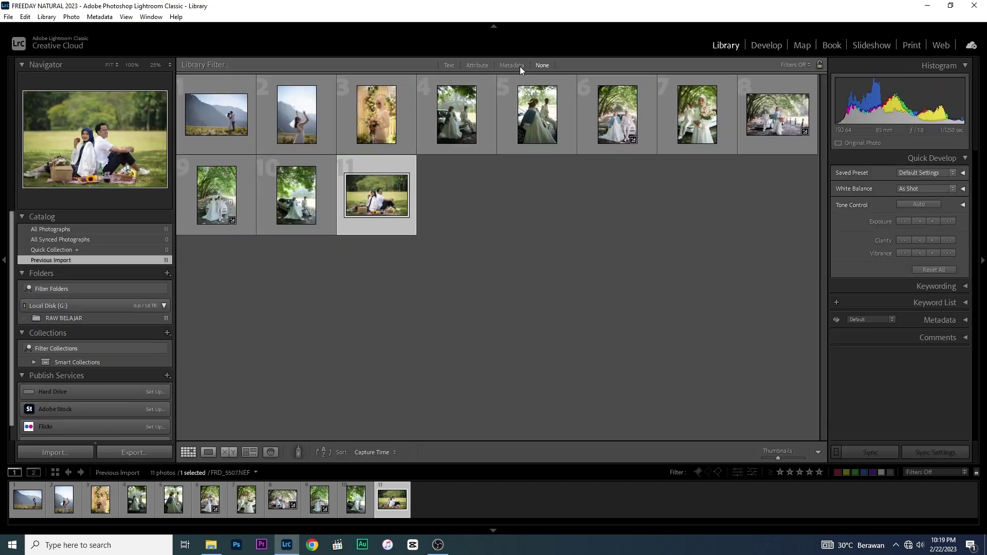
left_click(519, 66)
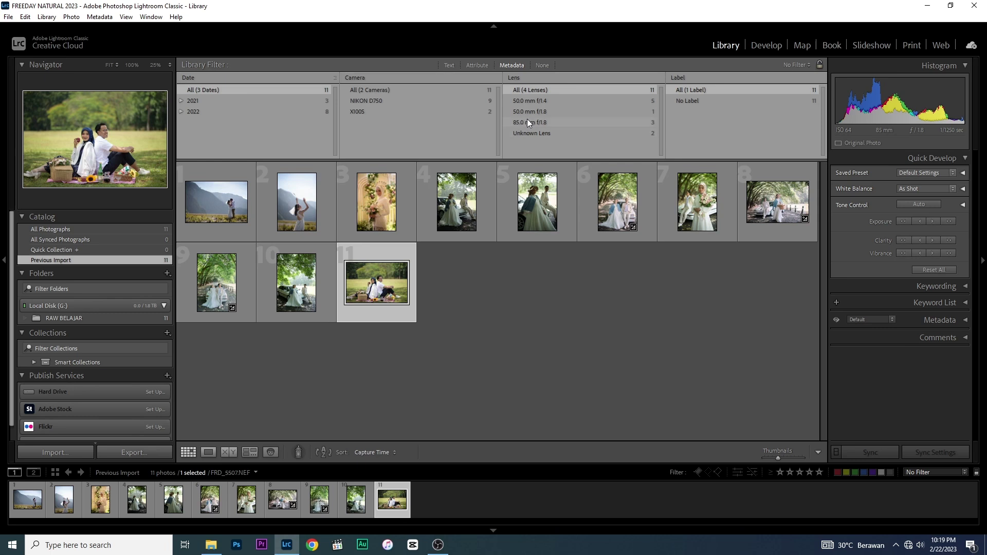
left_click(359, 111)
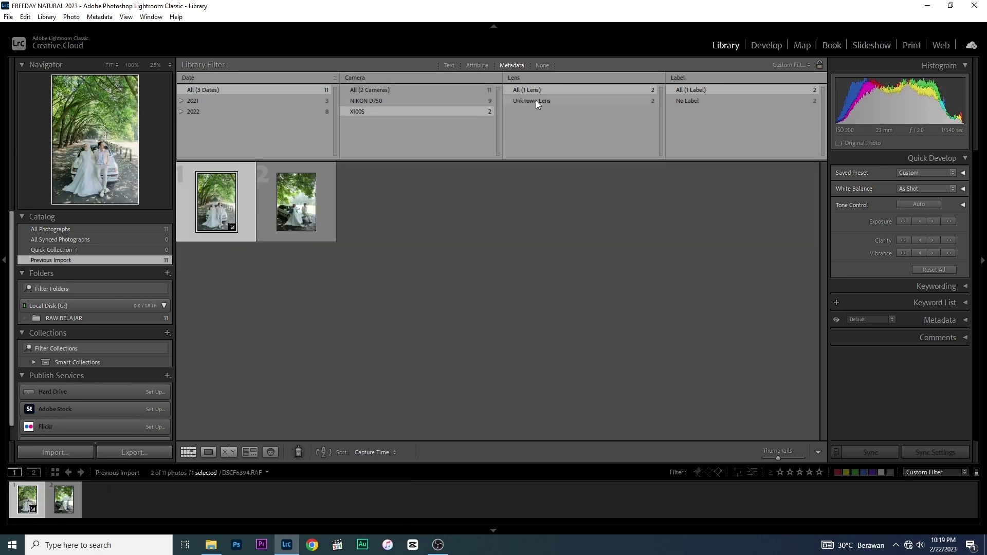
left_click(536, 100)
left_click(373, 89)
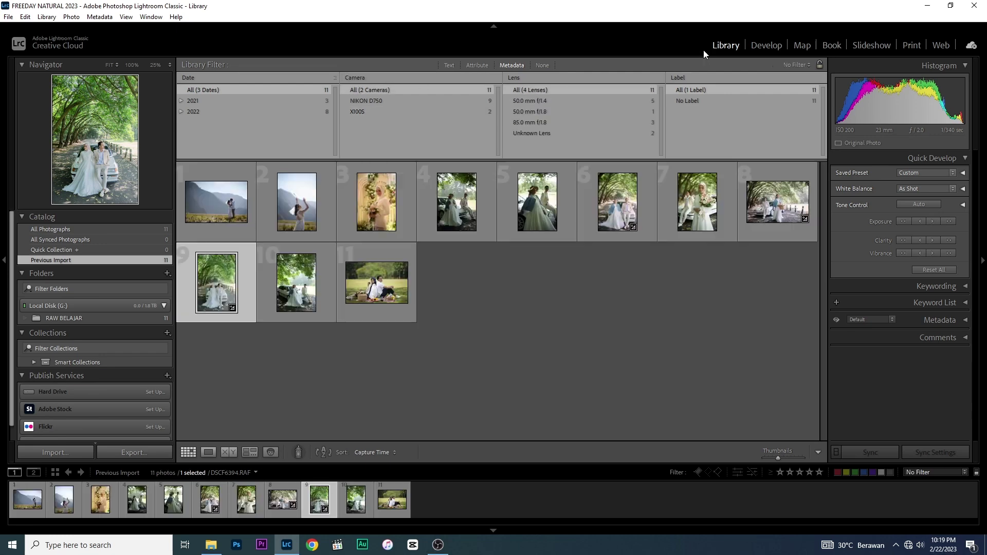
left_click(761, 46)
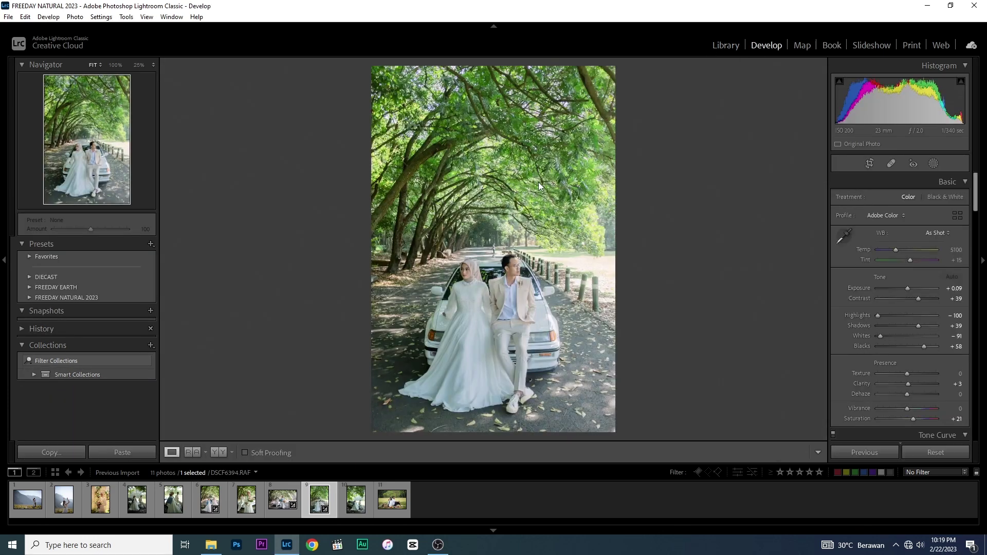
Step: Reset the car photo and the basket photo to defaults, and expand the FREEDAY NATURAL 2023 presets
left_click(933, 456)
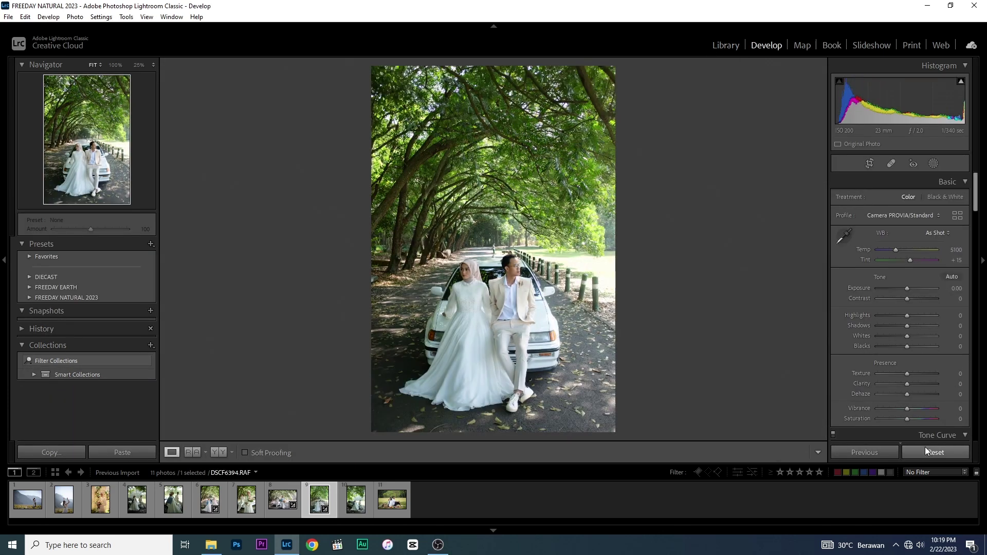
left_click(360, 494)
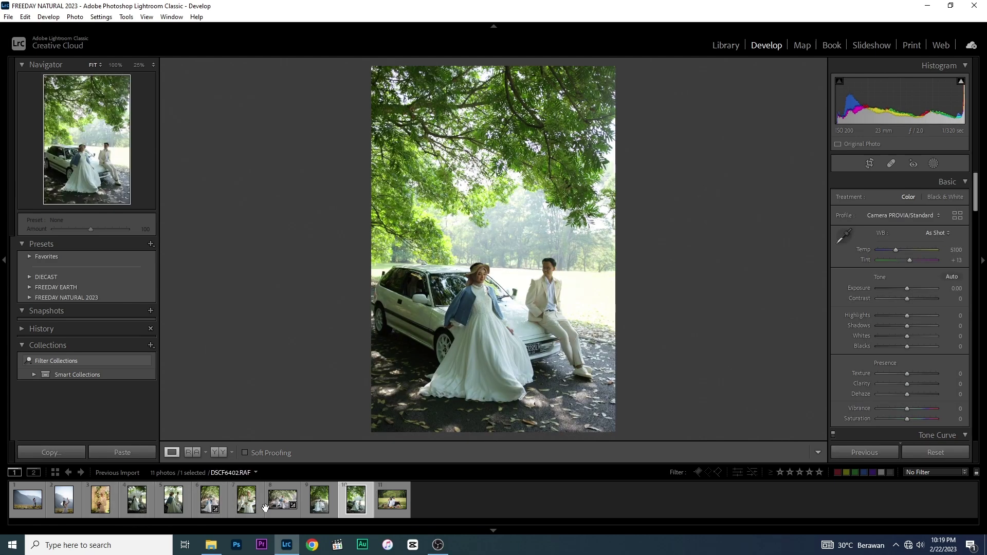
left_click(281, 507)
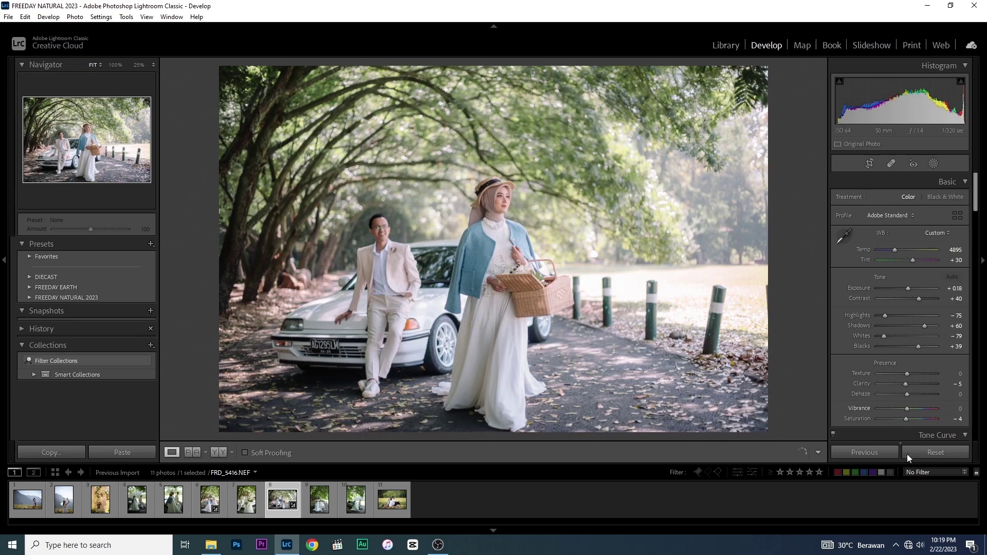
left_click(937, 454)
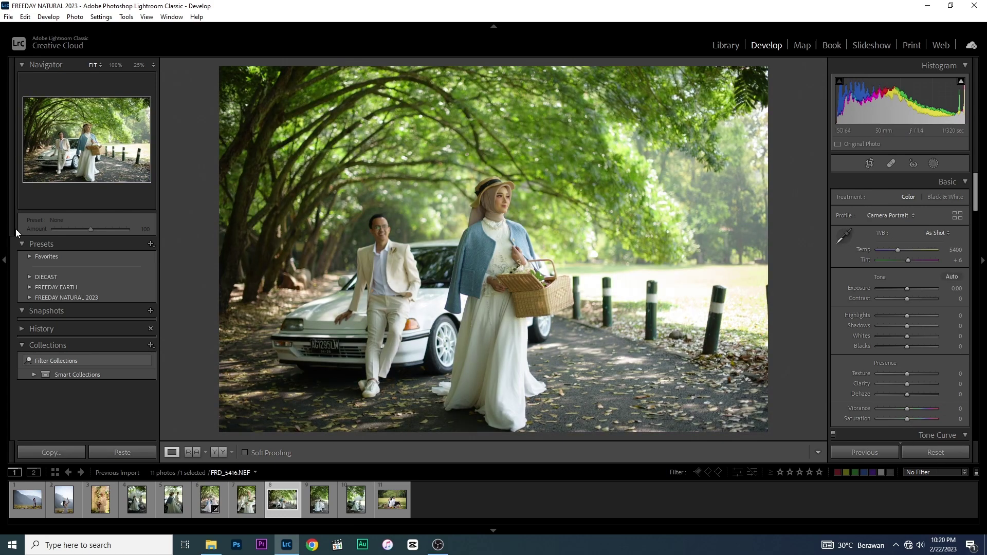
left_click(30, 297)
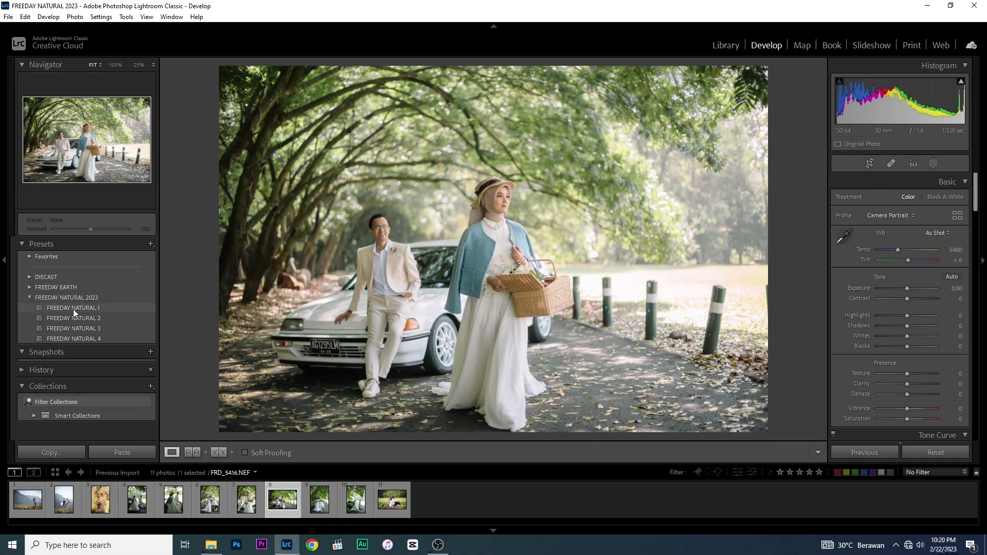
Step: Apply FREEDAY NATURAL 1 to the basket photo, set white balance to Auto and cool the Temp
left_click(73, 309)
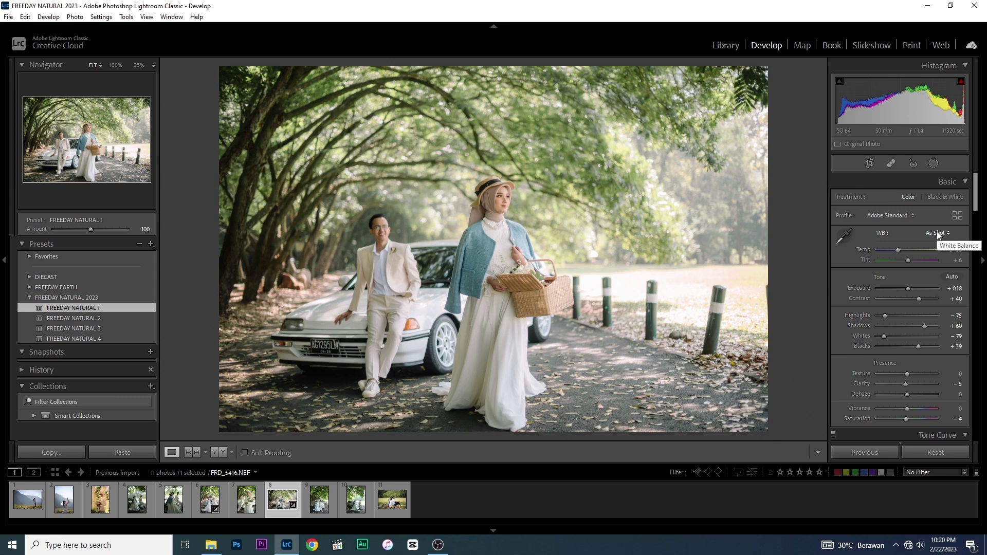
left_click(936, 231)
left_click(920, 256)
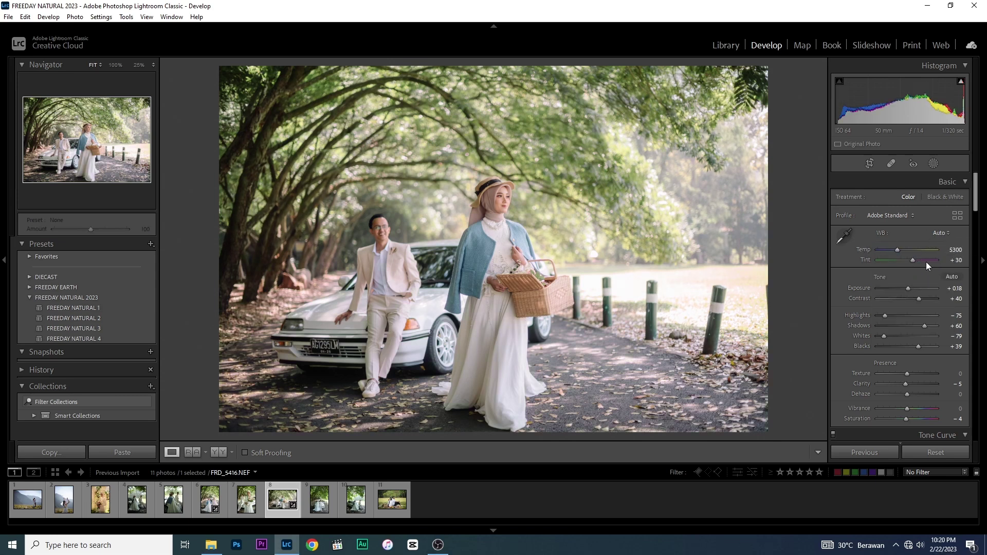
left_click_drag(897, 250, 895, 250)
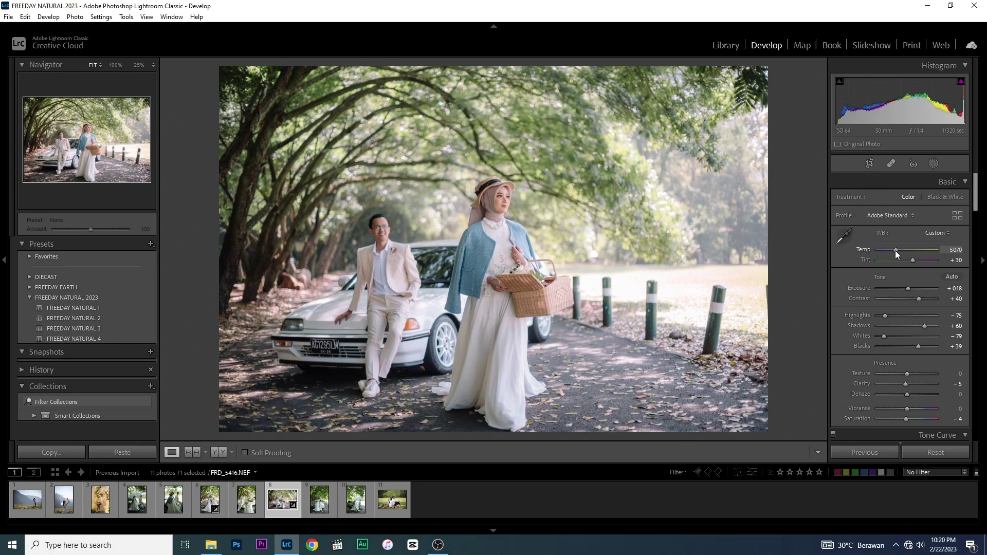
Step: Raise the Blacks and adjust the Tone Curve Highlights region slider
scroll(892, 310, "down", 3)
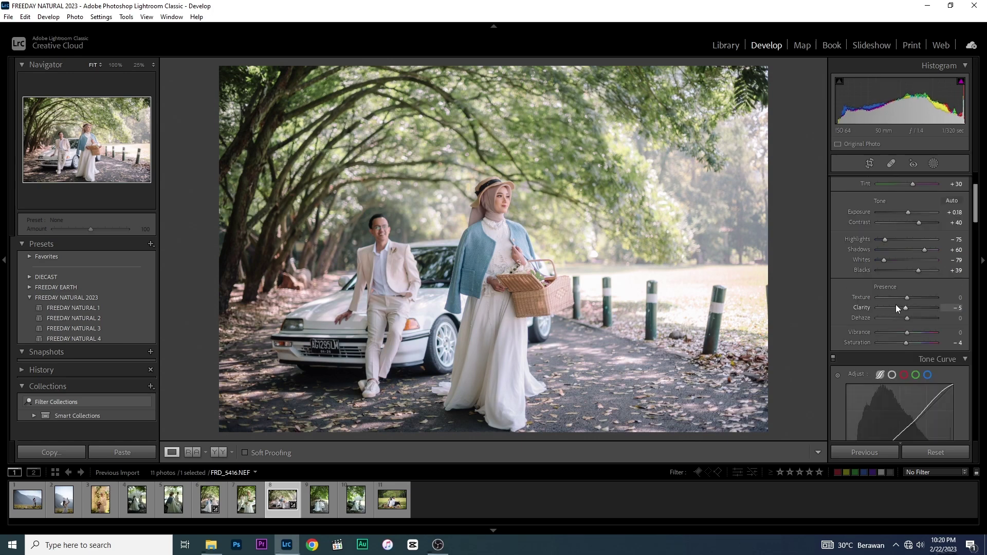
left_click(927, 271)
left_click_drag(926, 271, 924, 250)
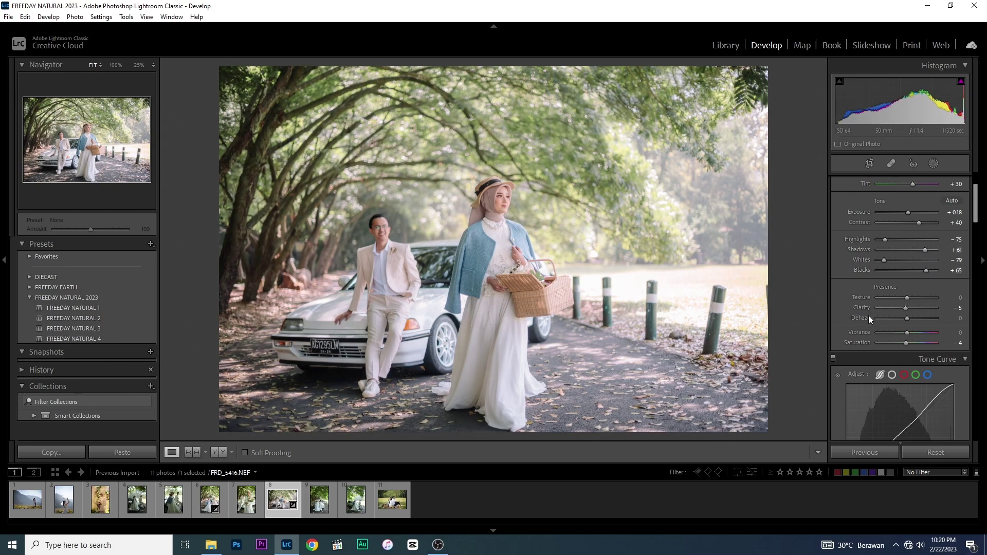
scroll(868, 316, "down", 6)
left_click_drag(895, 371, 871, 371)
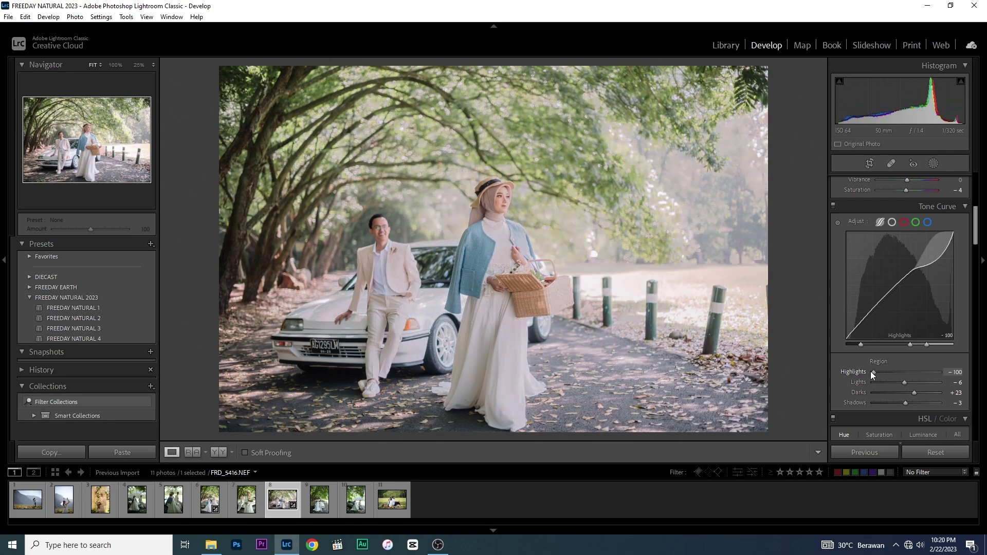
mouse_move(870, 371)
left_mouse_down()
mouse_move(914, 369)
mouse_move(898, 372)
left_mouse_up()
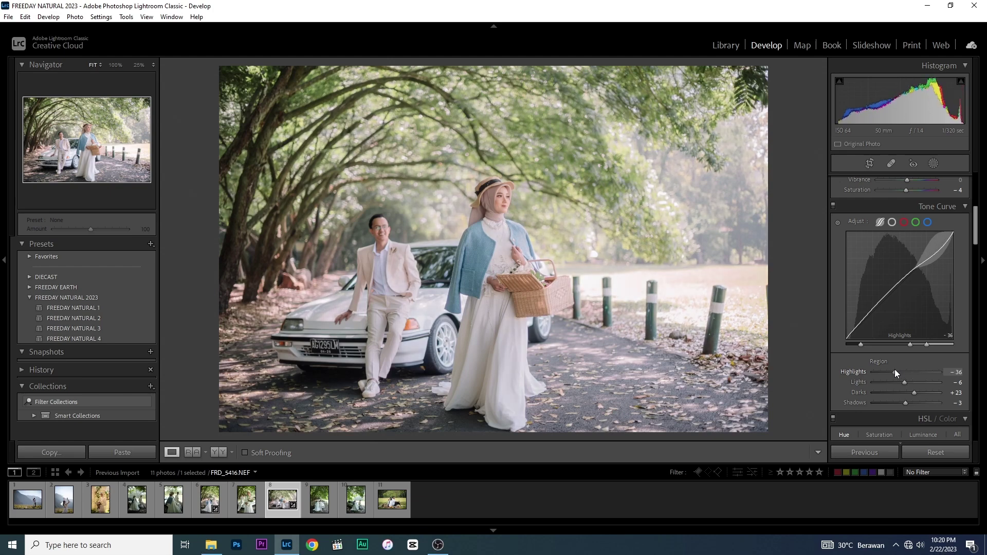
scroll(889, 267, "up", 5)
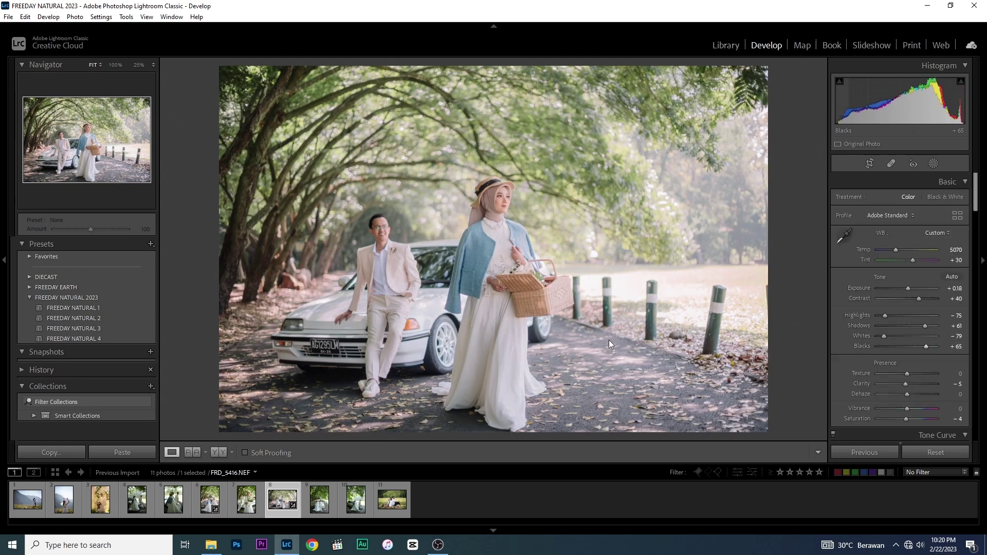
Step: Check Before/After, then open the Profile Browser and scroll through the camera-matching profile previews
left_click(218, 451)
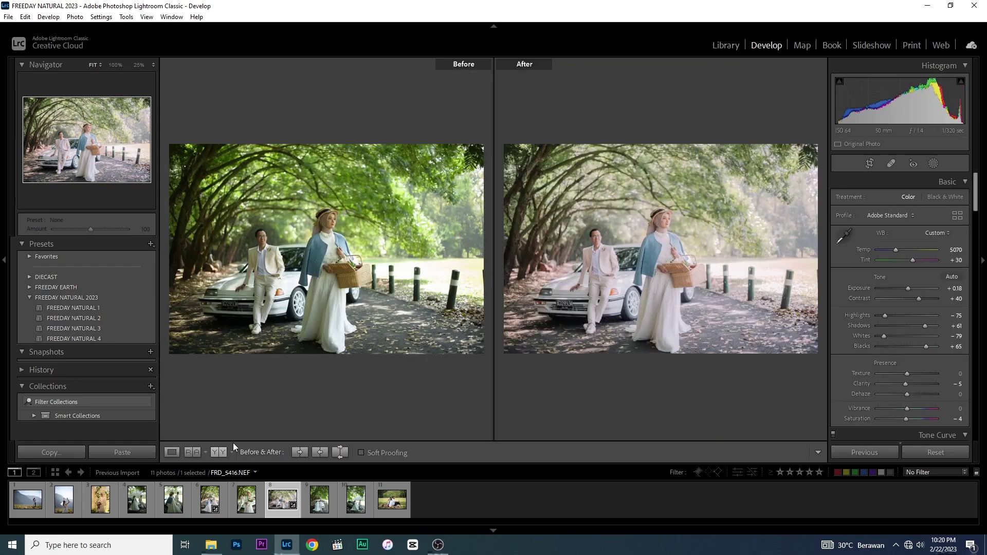
left_click(172, 451)
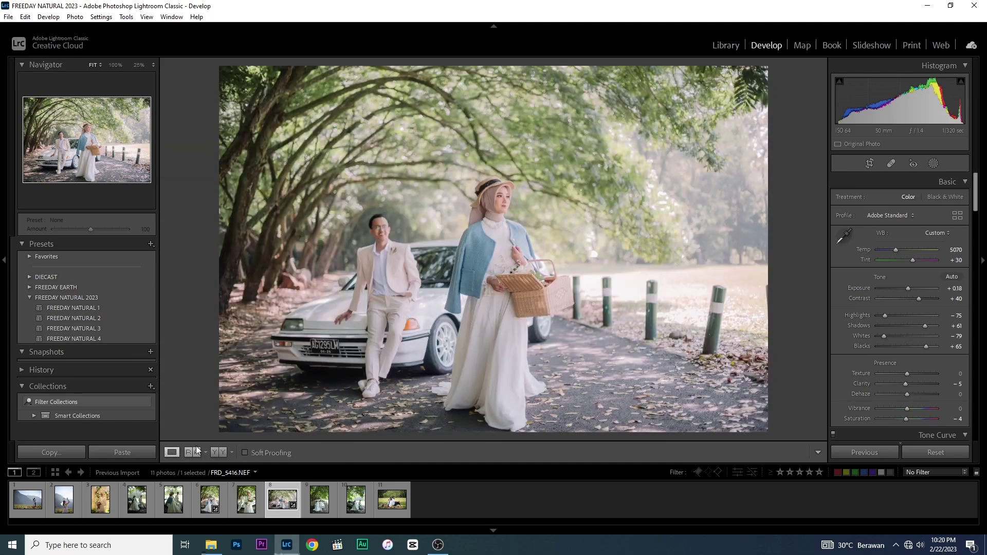
left_click(899, 214)
left_click(896, 314)
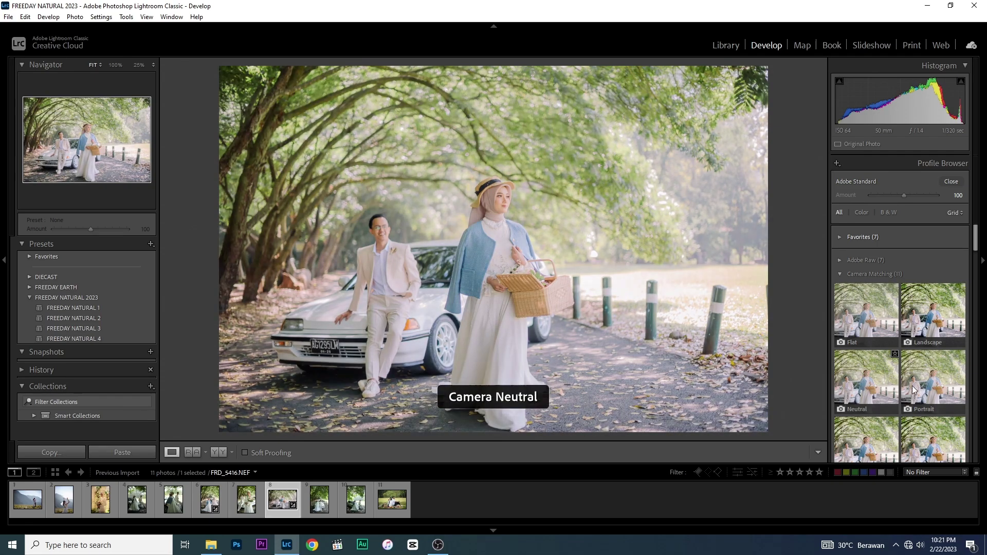
scroll(915, 385, "down", 2)
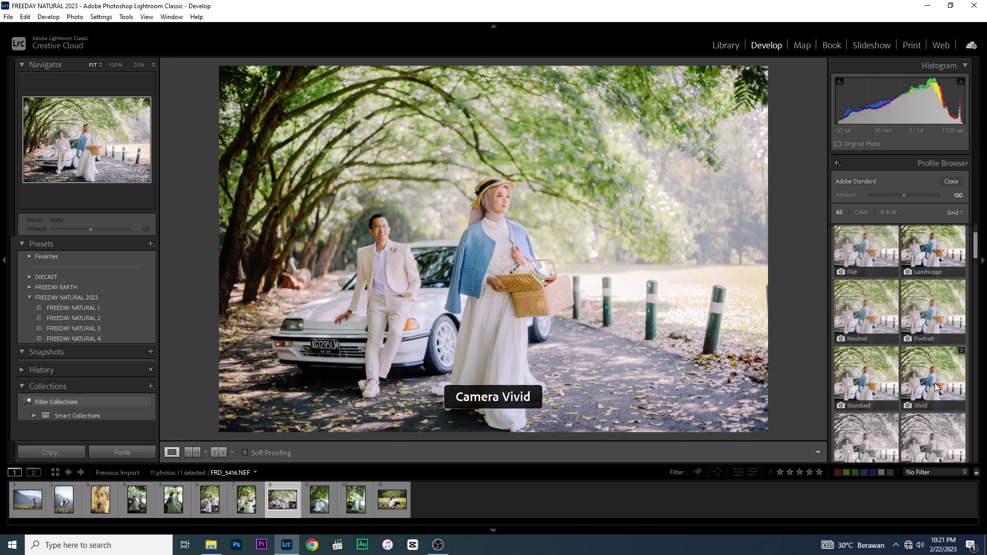
scroll(875, 399, "down", 2)
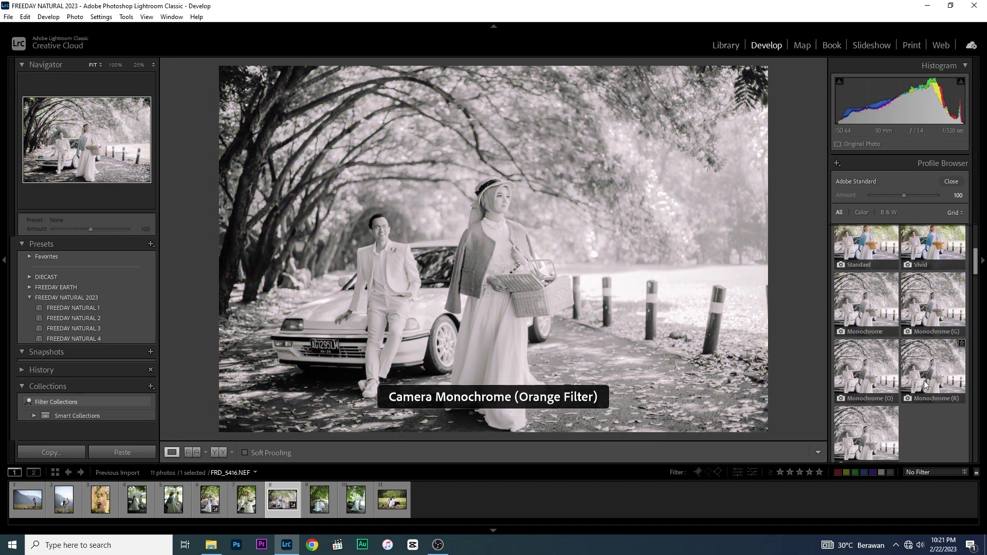
scroll(881, 350, "up", 4)
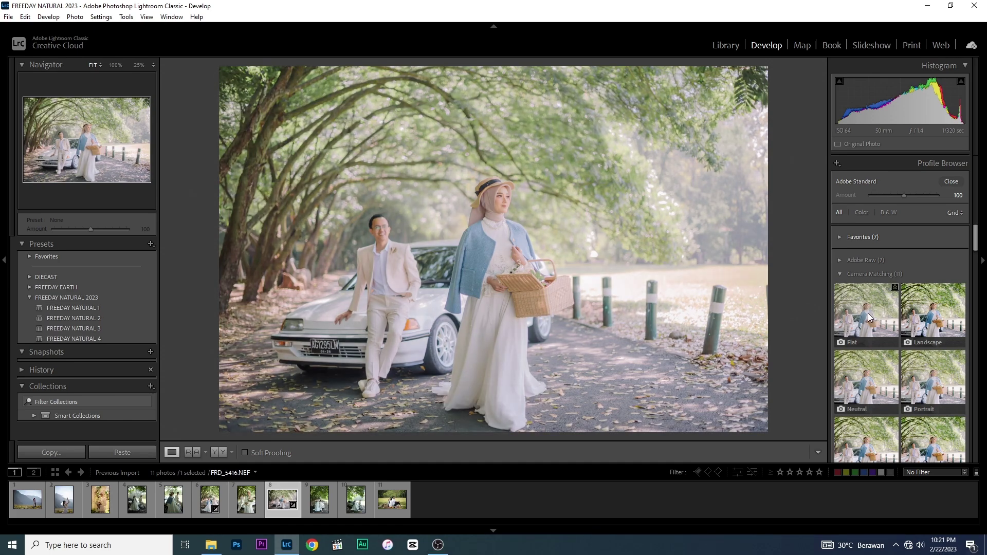
Step: Try the Camera Flat profile with lower exposure, then revert to Adobe Standard
left_click(868, 313)
left_click(951, 182)
mouse_move(907, 288)
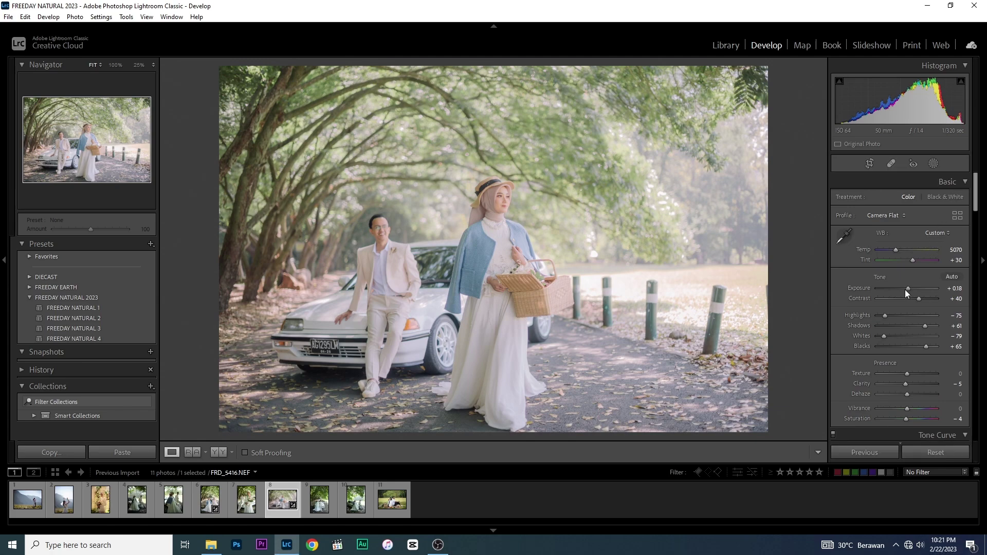
left_click_drag(907, 289, 903, 289)
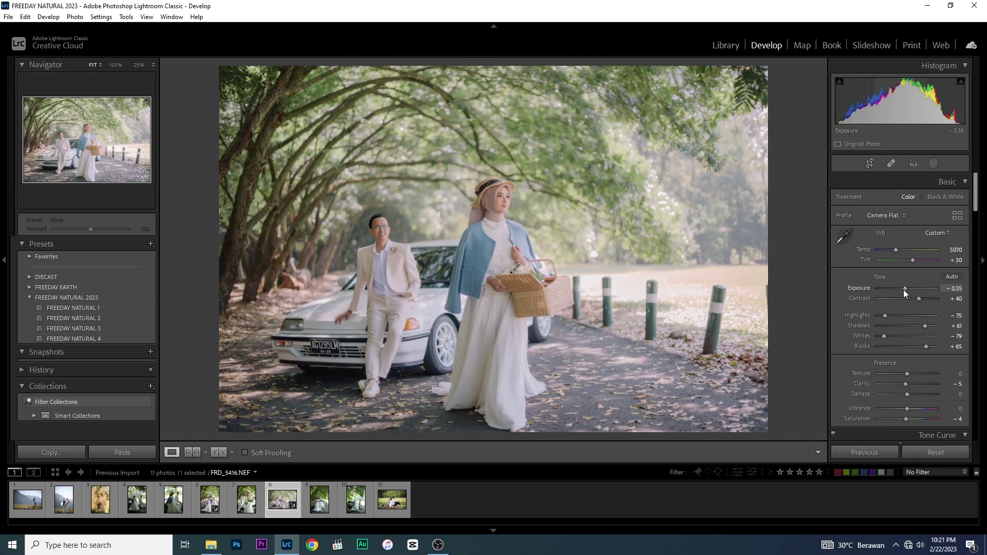
left_click(887, 216)
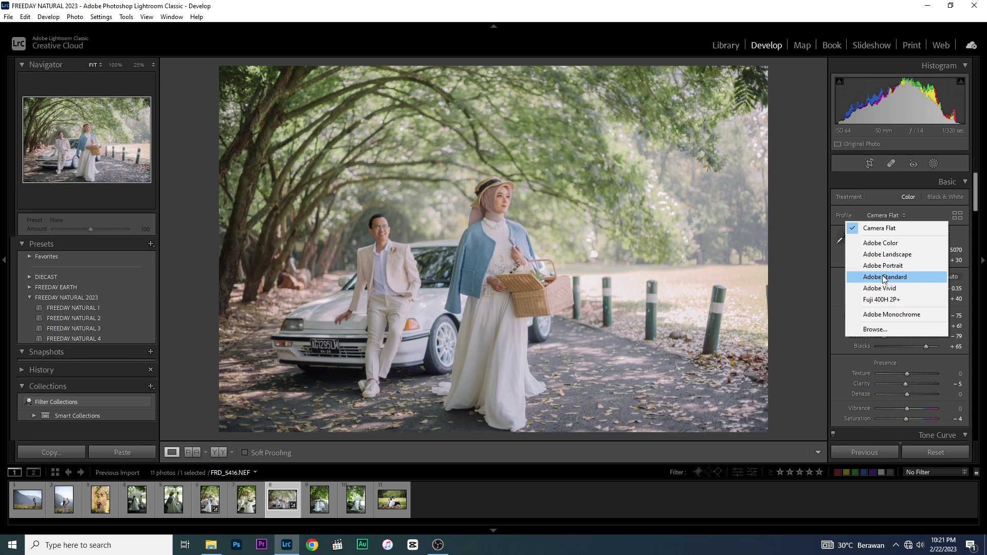
left_click(883, 277)
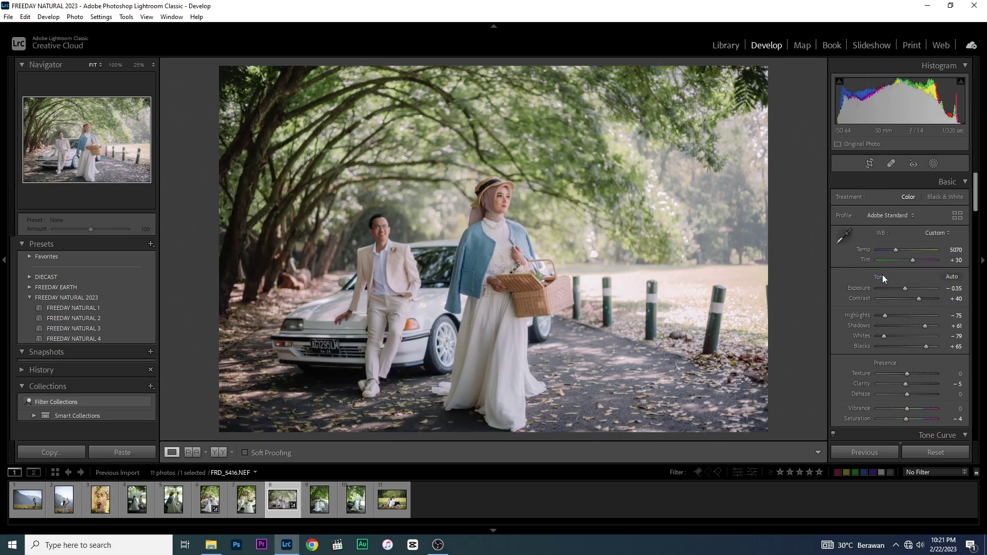
Step: Set exposure back to +0.18 and shadows to +70, then compare Before/After
left_click_drag(905, 290, 908, 289)
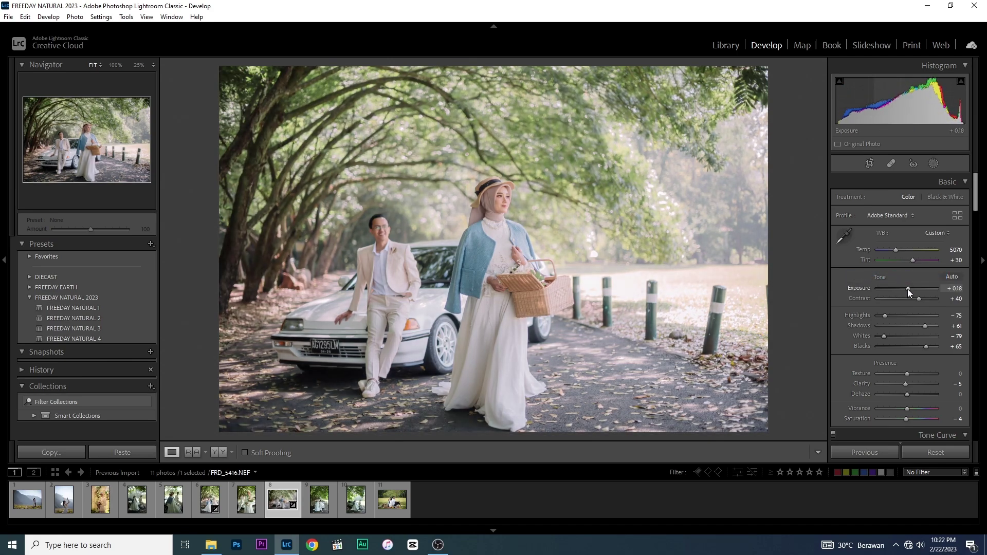
mouse_move(917, 328)
left_mouse_down()
mouse_move(927, 328)
mouse_move(877, 315)
mouse_move(877, 336)
mouse_move(922, 350)
left_mouse_up()
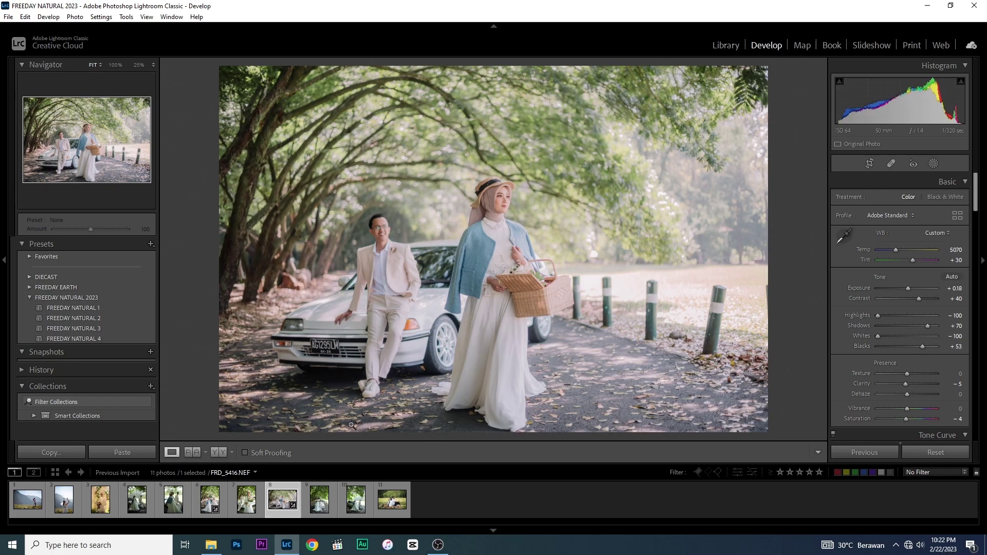
left_click(215, 453)
left_click(171, 452)
Step: Compare the basket photo Before/After, then open the couple-on-the-car photo from the filmstrip
left_click(219, 451)
left_click(168, 453)
left_click(438, 544)
left_click(441, 547)
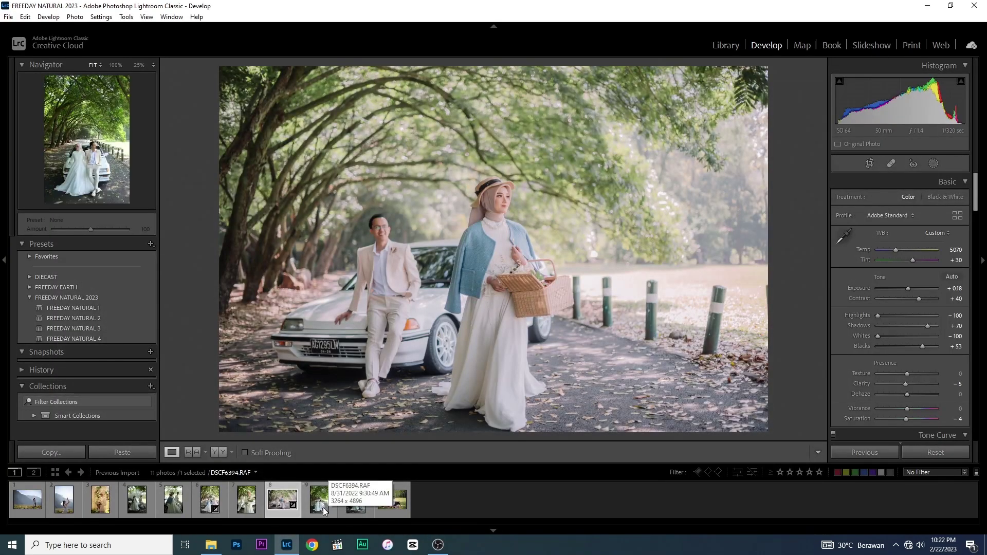
left_click(353, 508)
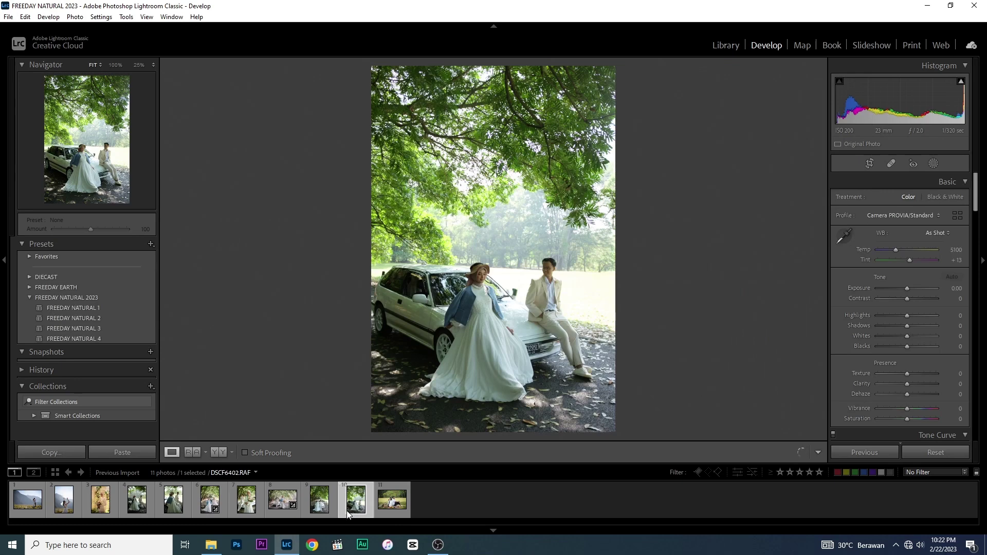
left_click(317, 513)
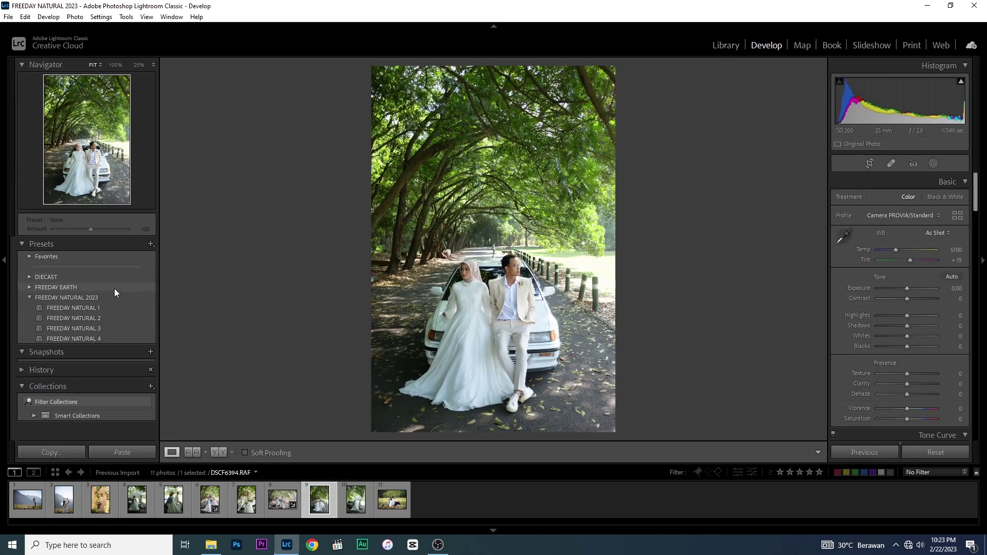
Step: Apply FREEDAY NATURAL 1 to the car photo, lower exposure slightly and raise the blacks
left_click(97, 309)
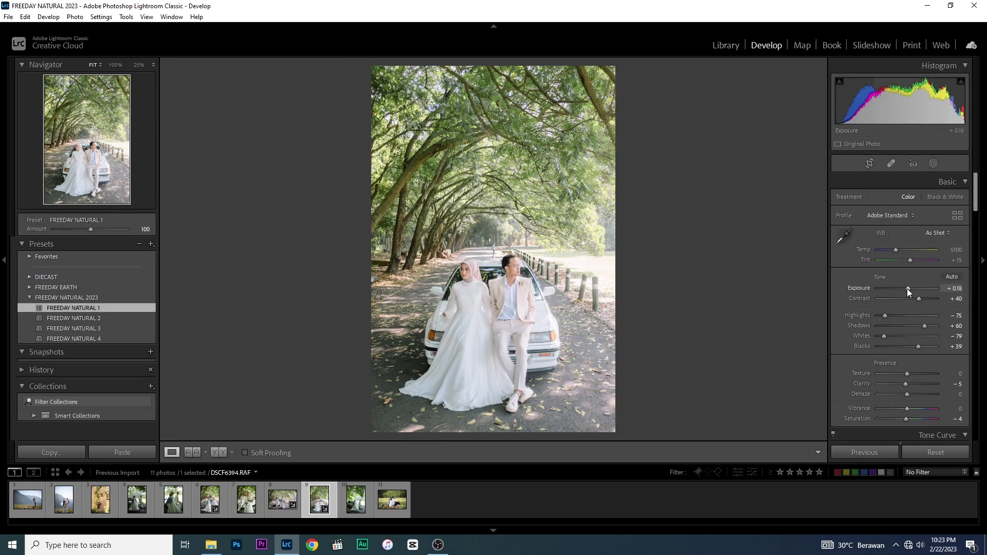
left_click_drag(906, 289, 871, 313)
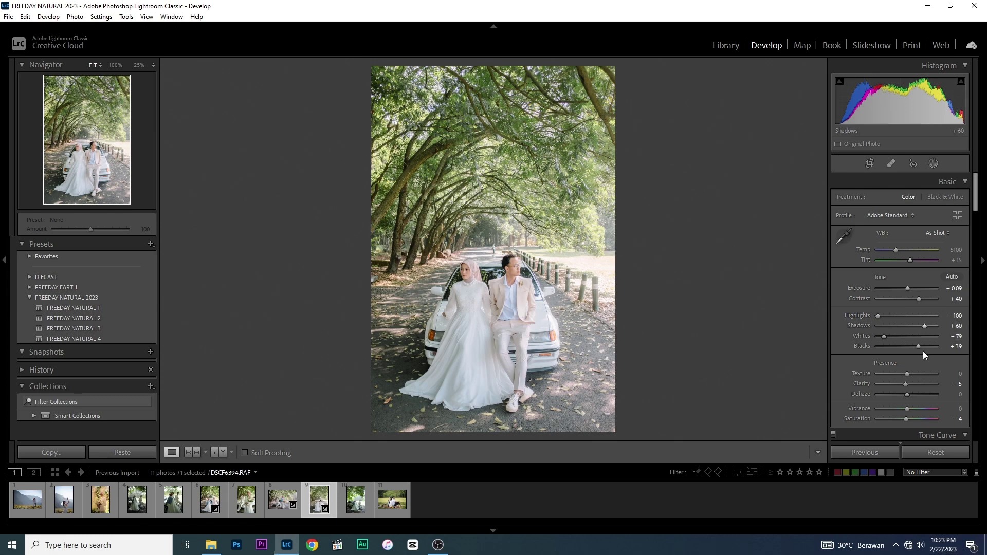
left_click_drag(918, 347, 924, 326)
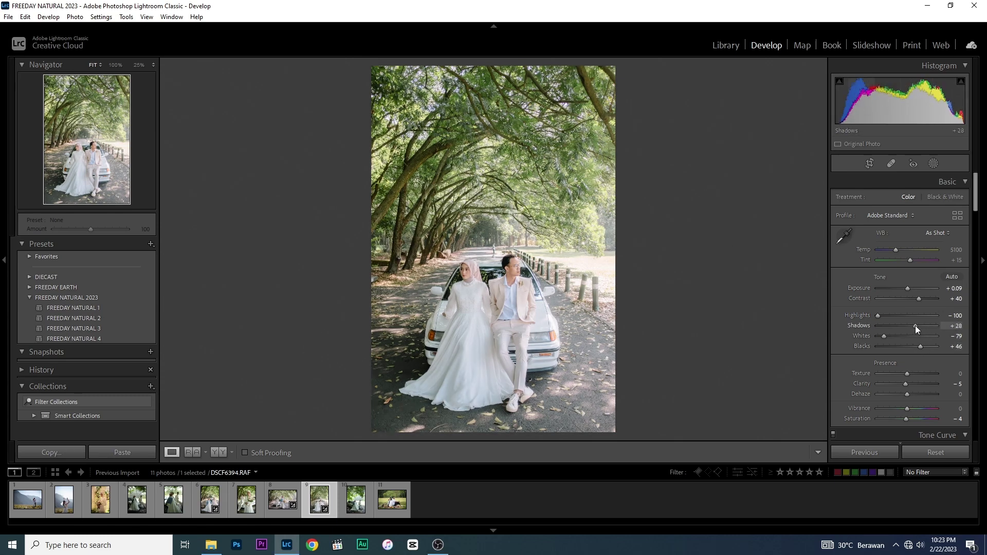
scroll(922, 326, "down", 3)
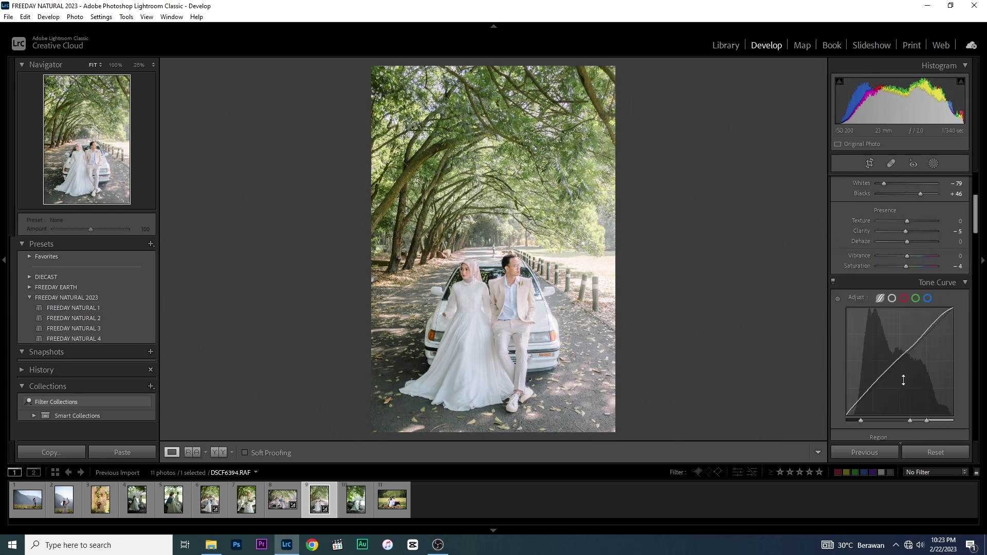
scroll(902, 376, "down", 4)
Step: Raise the Tone Curve highlights to +34 and lower the shadows region to −33
mouse_move(918, 296)
left_mouse_down()
mouse_move(931, 297)
mouse_move(914, 295)
mouse_move(929, 299)
mouse_move(914, 316)
left_mouse_up()
scroll(915, 316, "up", 3)
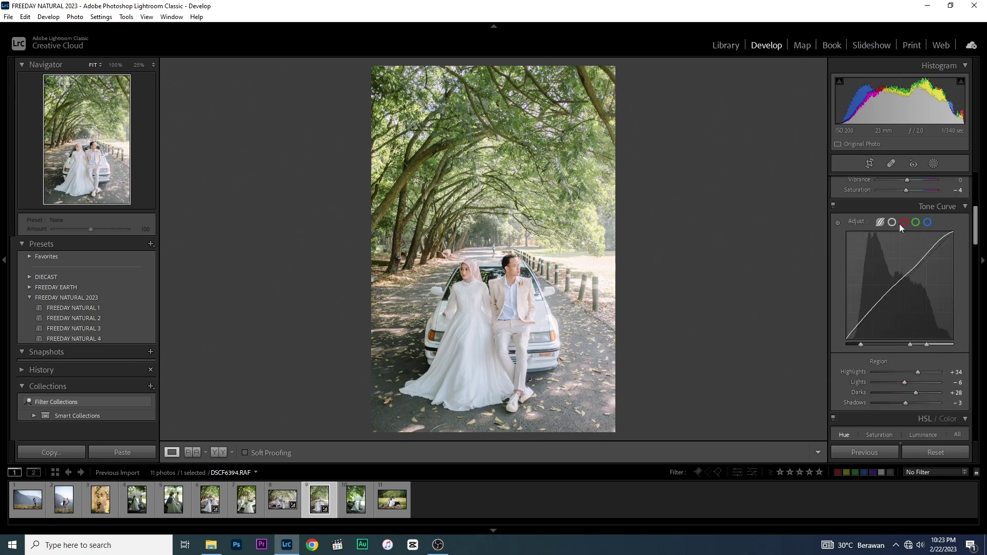
scroll(895, 326, "down", 3)
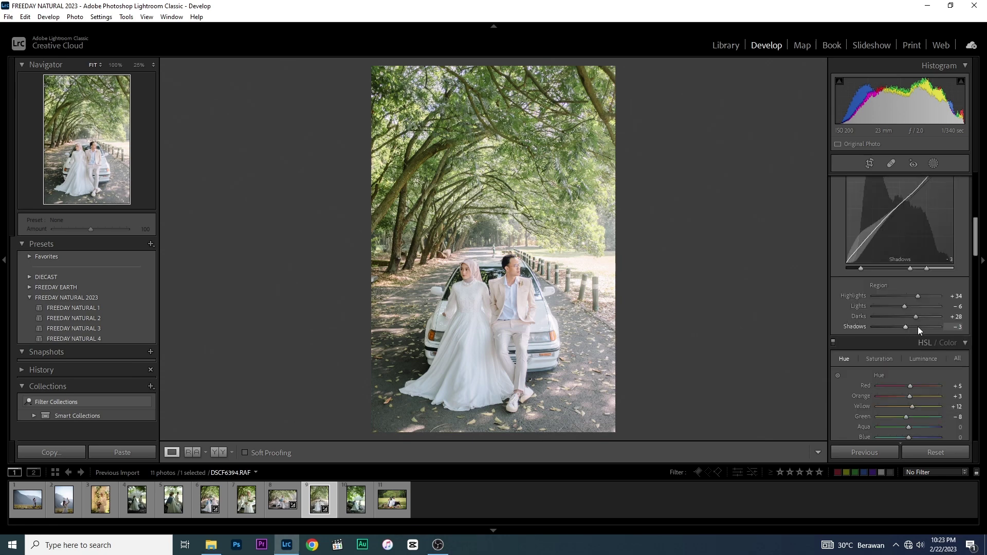
scroll(918, 329, "up", 3)
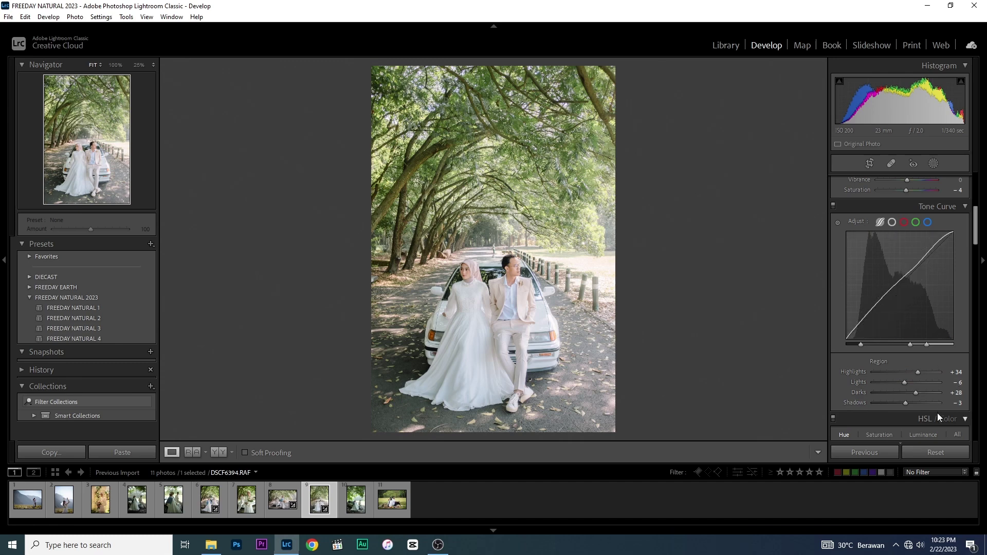
left_click_drag(927, 402, 895, 402)
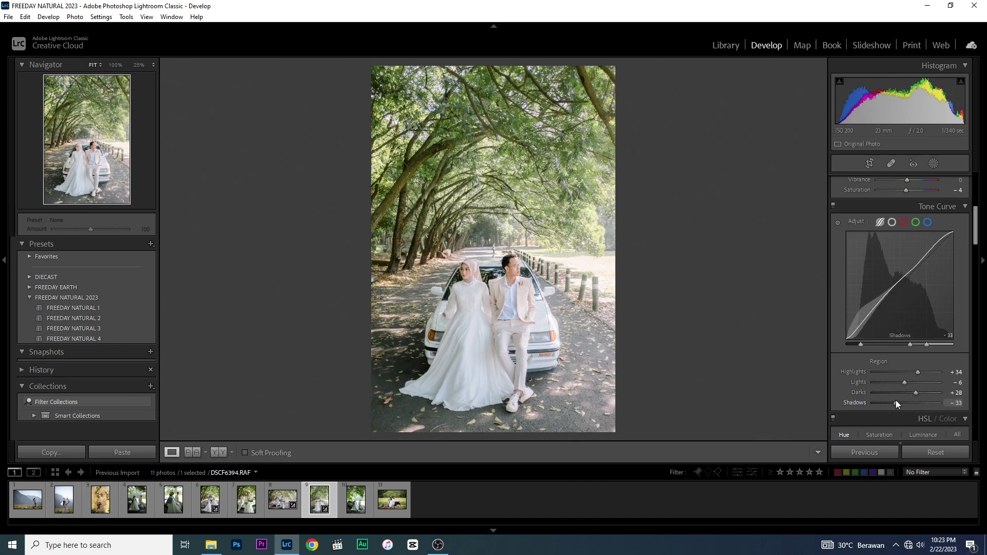
scroll(904, 360, "up", 6)
scroll(915, 268, "up", 3)
Step: Apply the Camera Pro Neg Std profile from the Profile Browser
left_click(892, 216)
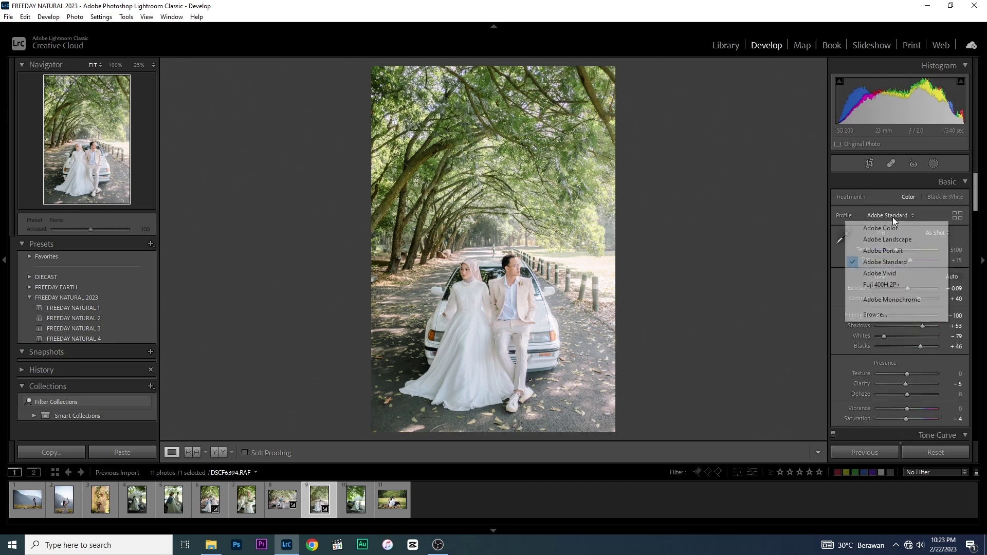
left_click(879, 262)
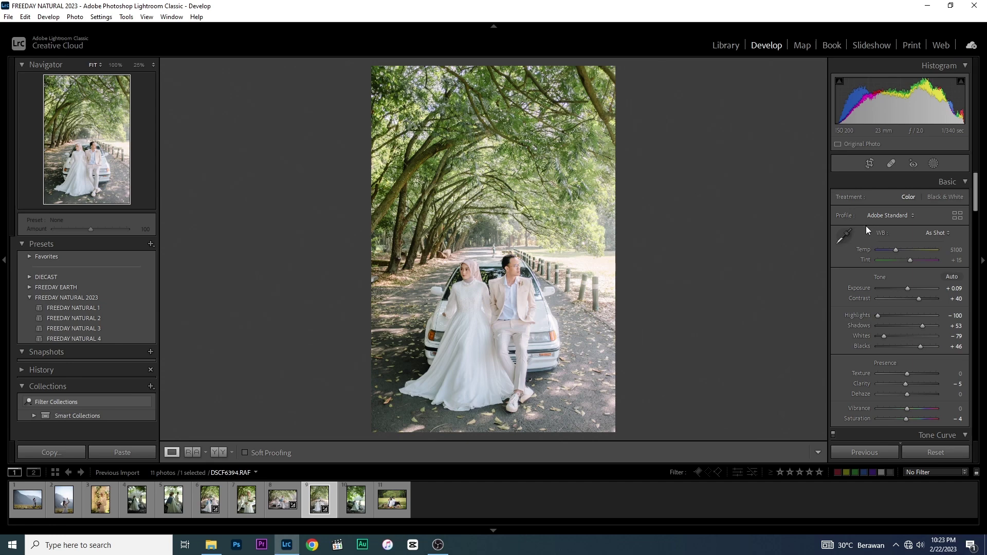
left_click(866, 226)
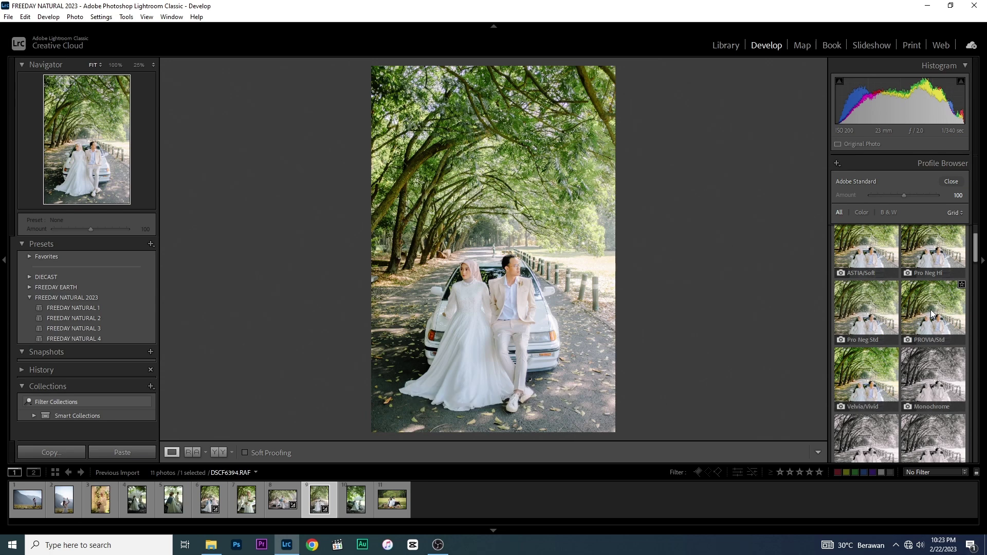
scroll(930, 310, "up", 2)
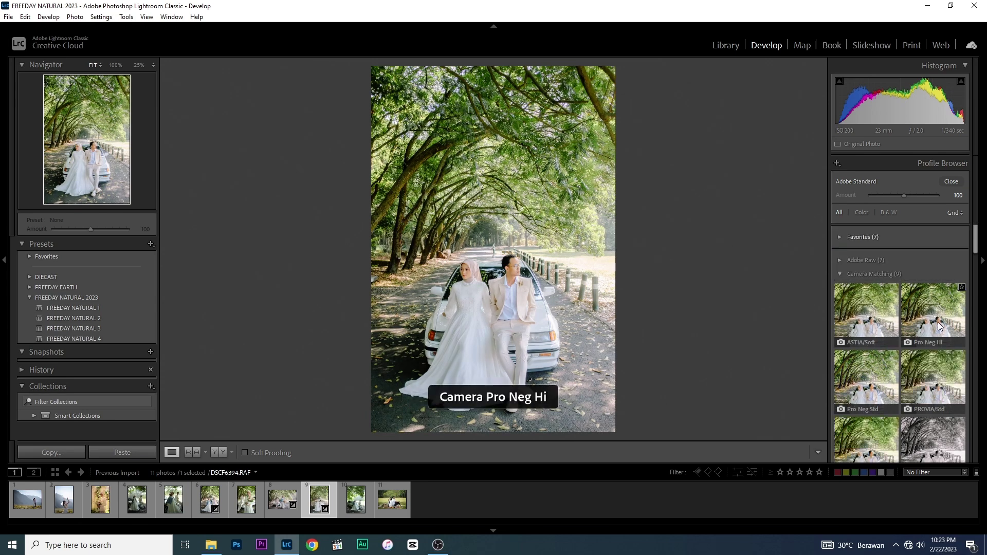
left_click(876, 377)
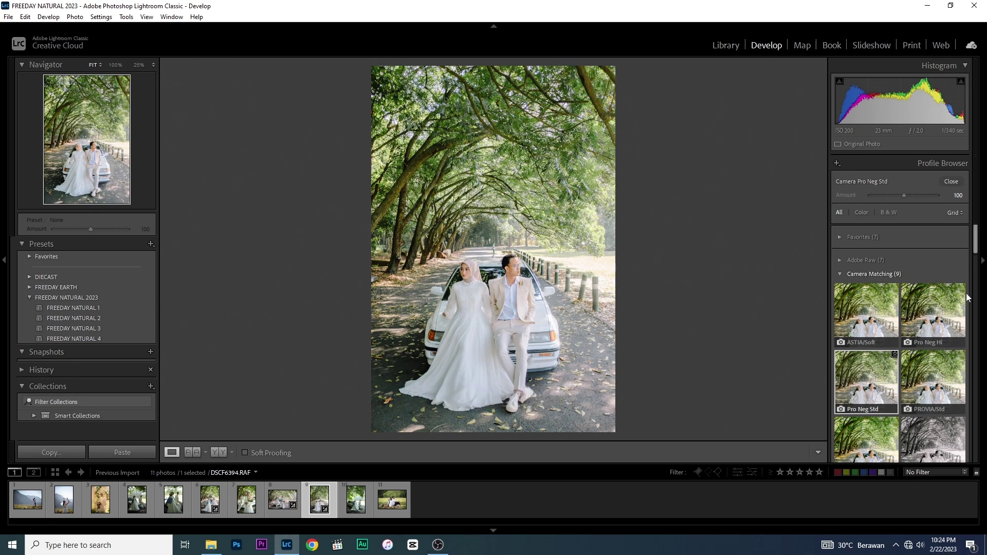
left_click(950, 181)
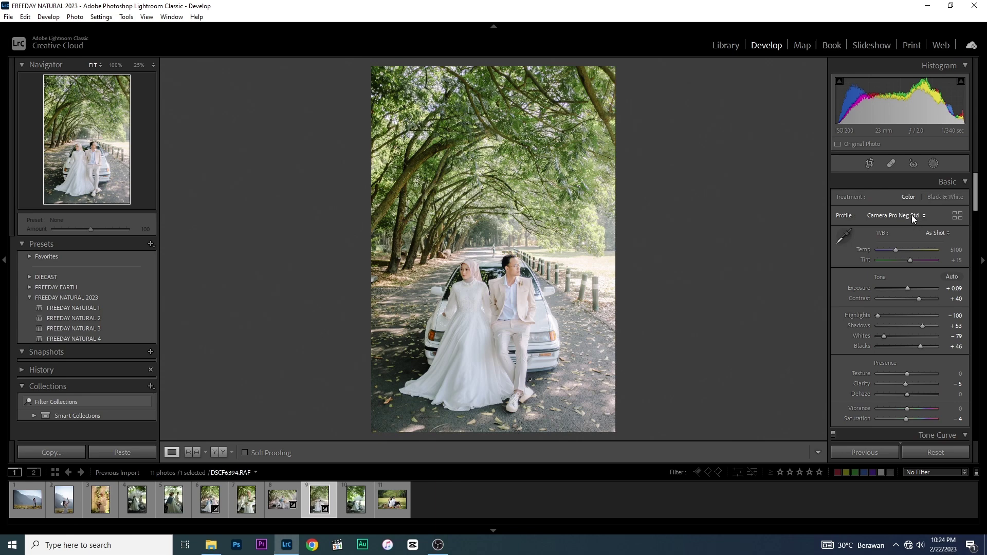
Step: Try Adobe Standard, undo back to Camera Pro Neg Std, and compare Before/After
left_click(911, 215)
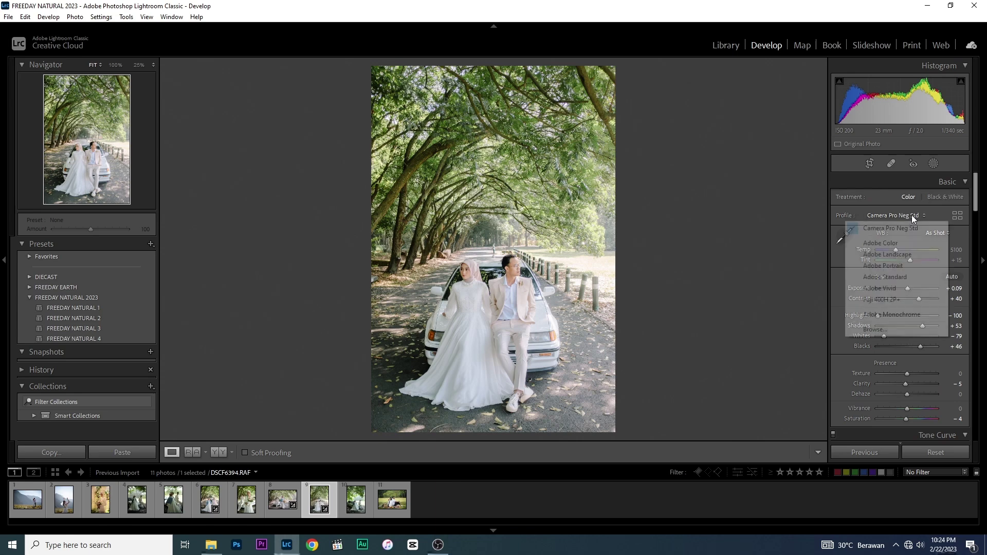
left_click(905, 277)
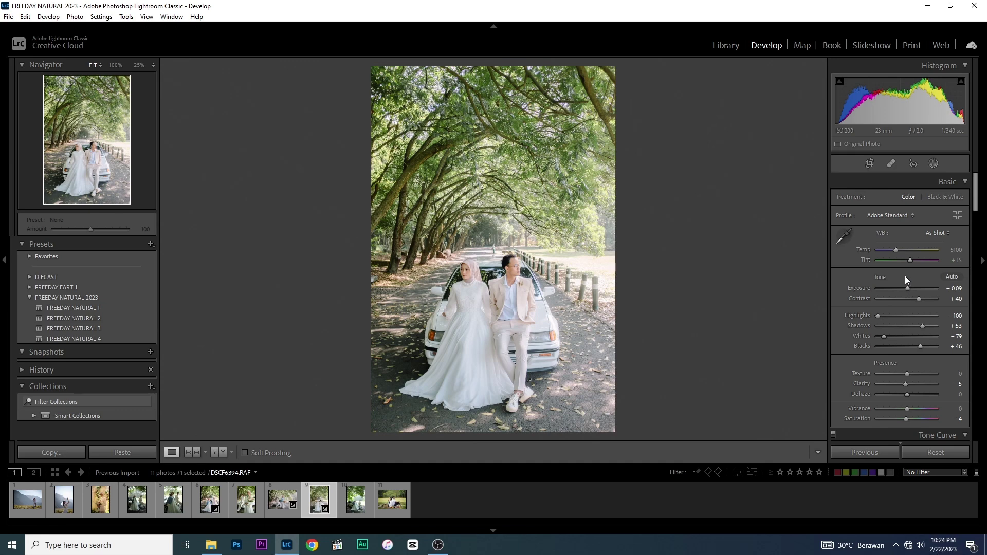
key("ctrl+z")
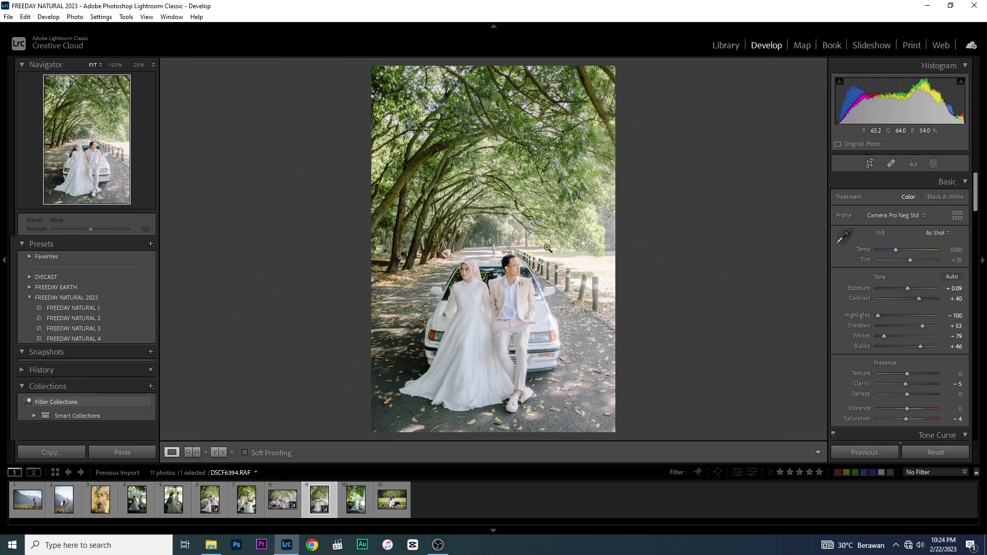
left_click(222, 452)
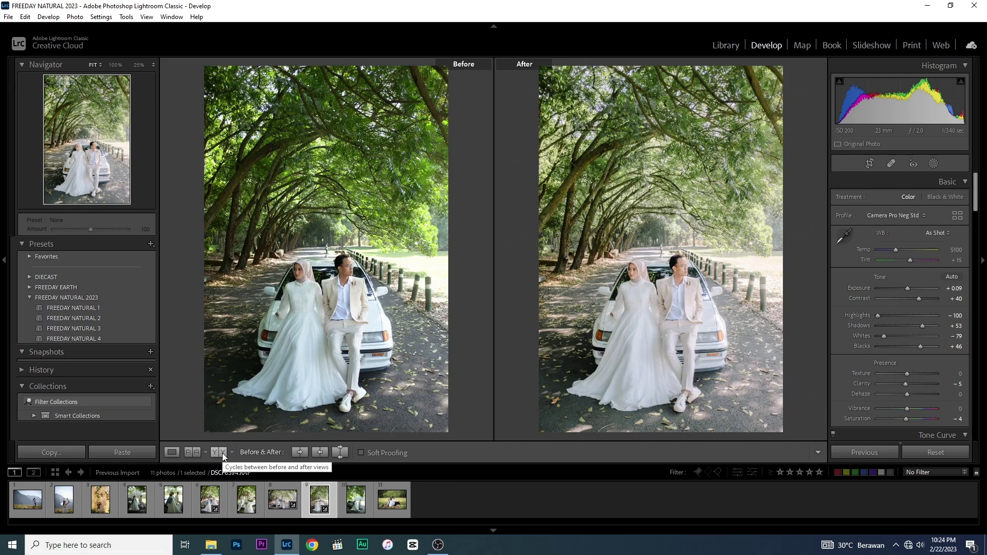
Step: Return to Loupe view and open the bride-with-bouquet portrait from the filmstrip
left_click(175, 452)
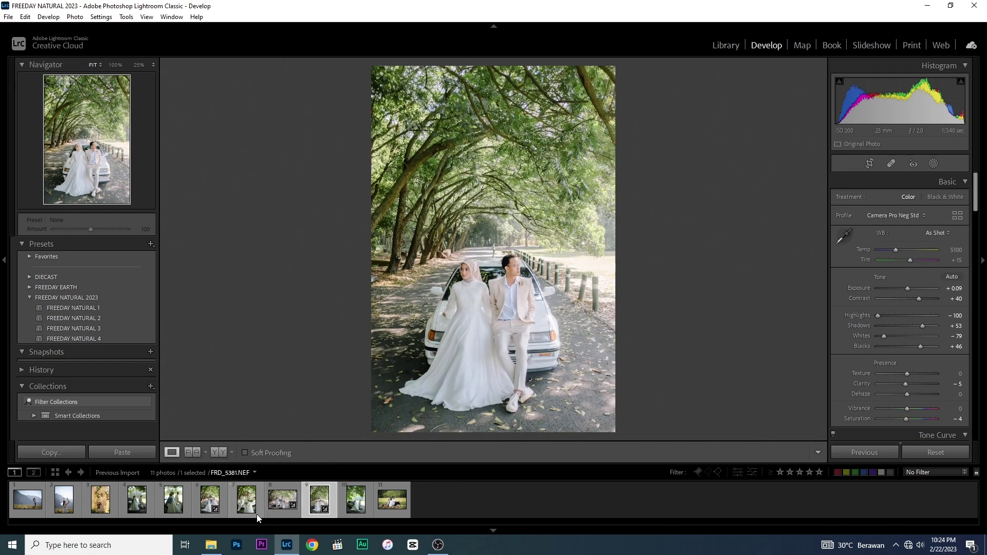
left_click(103, 506)
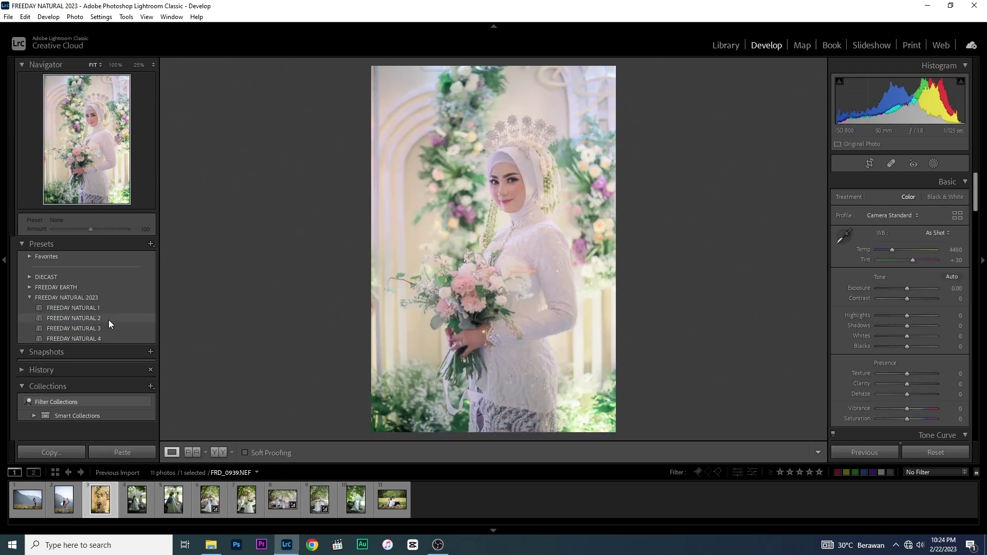
Step: Apply FREEDAY NATURAL 2 to the bride portrait, lower exposure and warm the temperature slightly
left_click(109, 320)
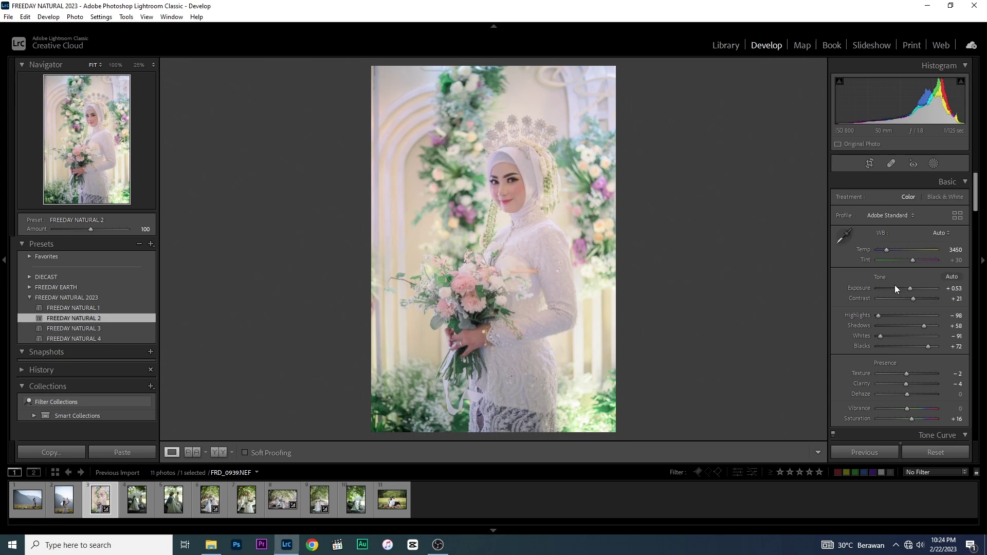
left_click(908, 290)
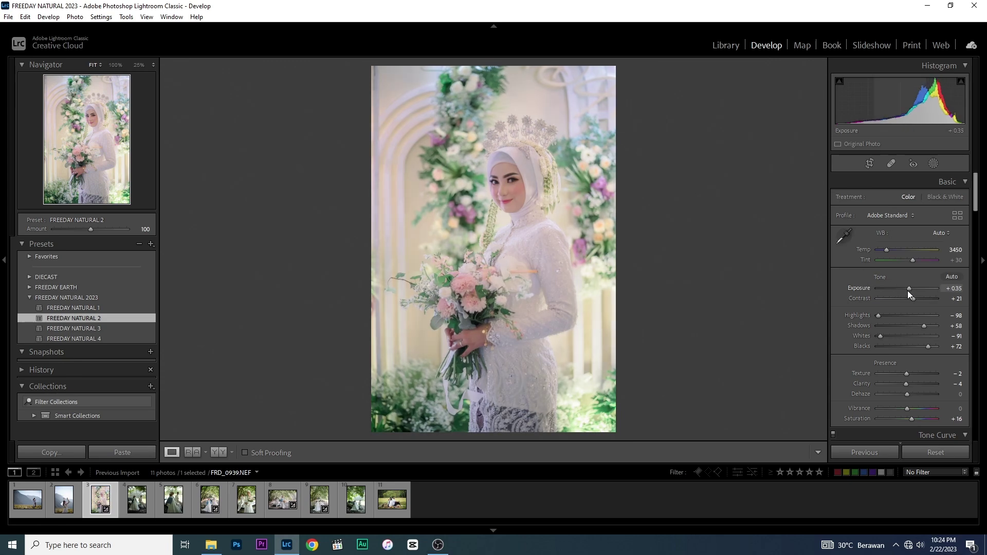
left_click(907, 291)
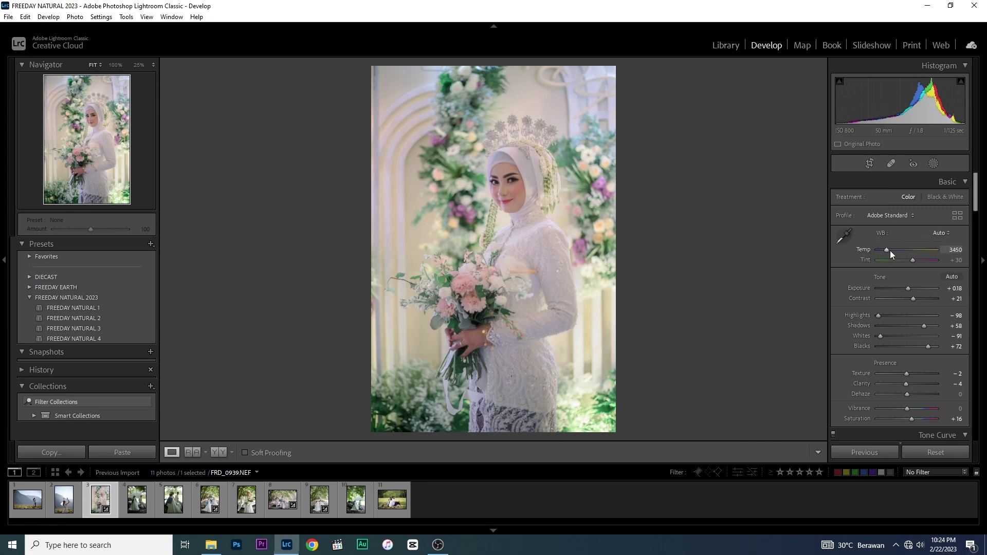
left_click_drag(886, 251, 888, 251)
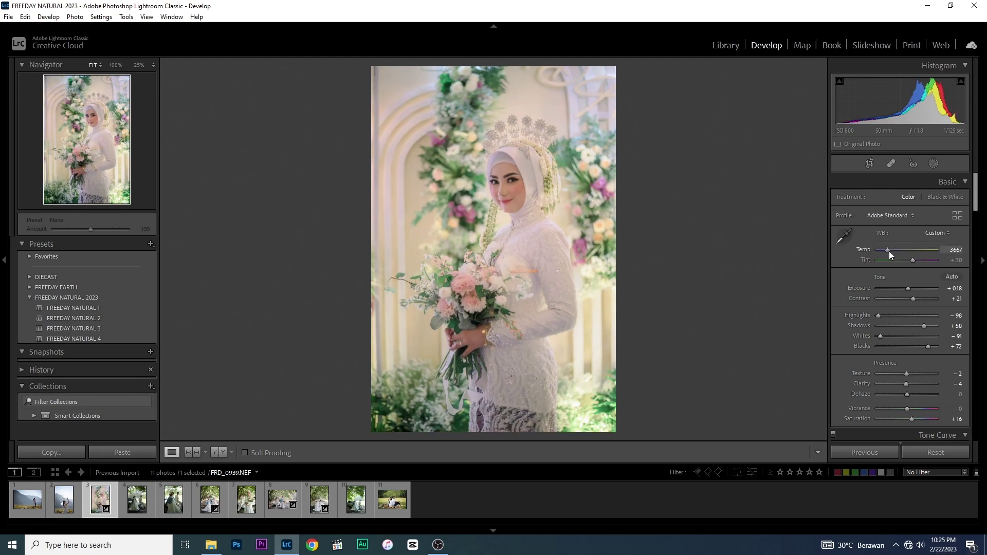
left_click(889, 251)
Step: Pull down highlights and whites, lift shadows, lower curve highlights, then view Before/After
left_click(900, 316)
mouse_move(900, 316)
left_mouse_down()
mouse_move(891, 315)
mouse_move(891, 333)
left_mouse_up()
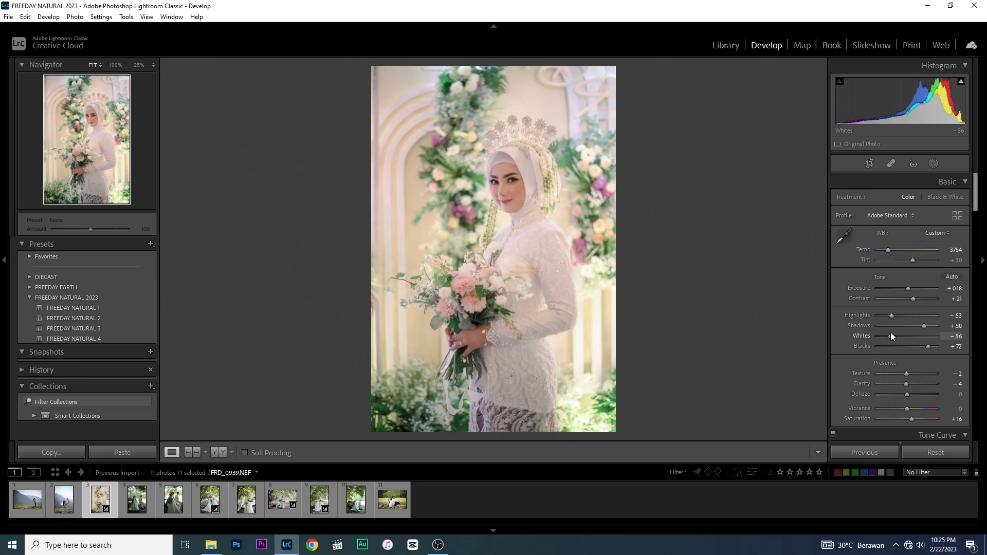
left_click(928, 324)
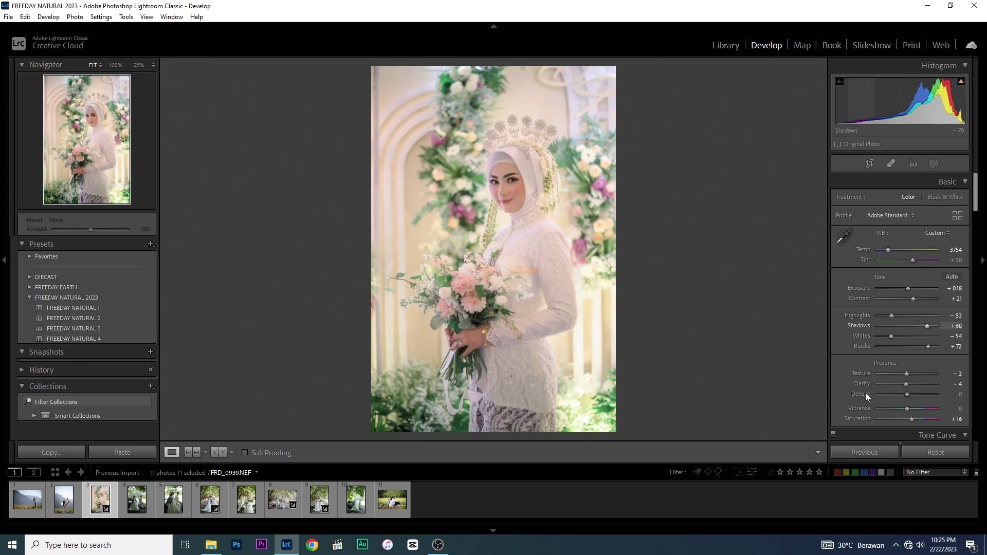
scroll(865, 393, "down", 3)
scroll(899, 369, "down", 3)
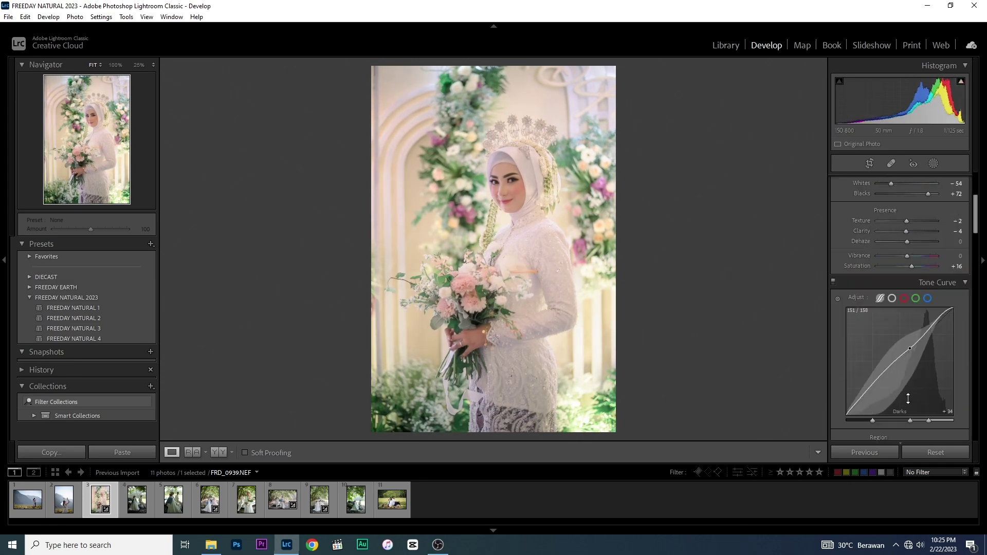
scroll(904, 373, "down", 3)
left_click(905, 375)
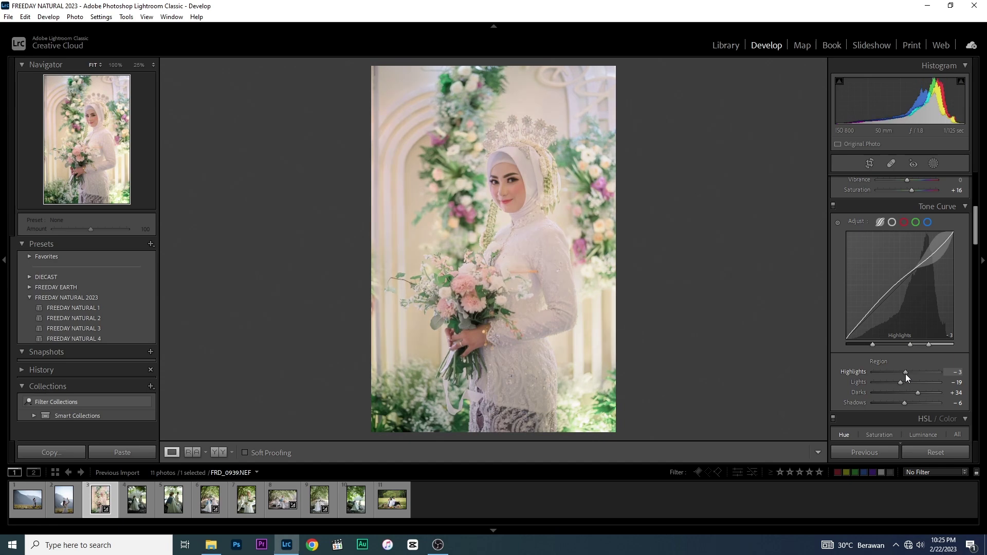
left_click_drag(905, 374, 917, 372)
left_click(217, 453)
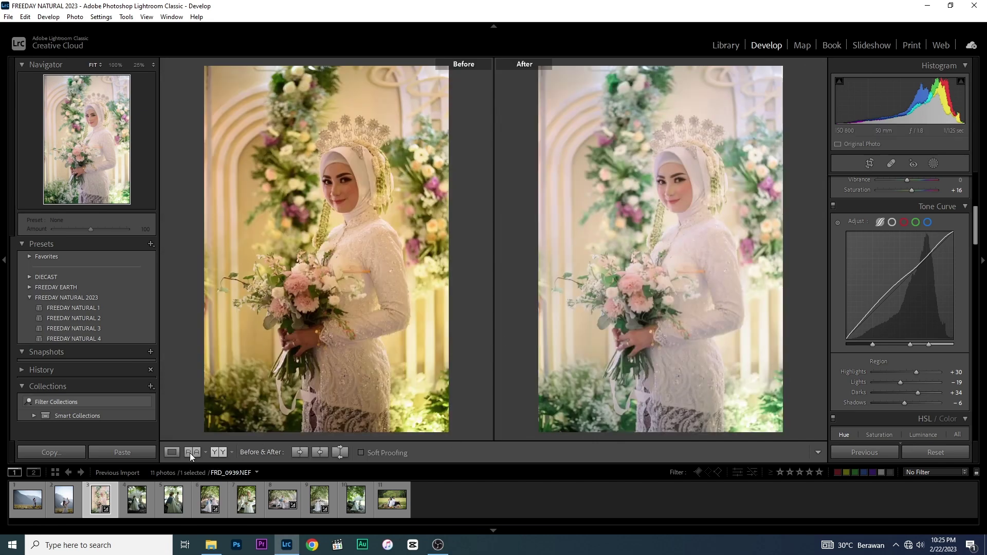
Step: Reset the bride portrait, apply FREEDAY NATURAL 4 and lower contrast slightly
left_click(172, 452)
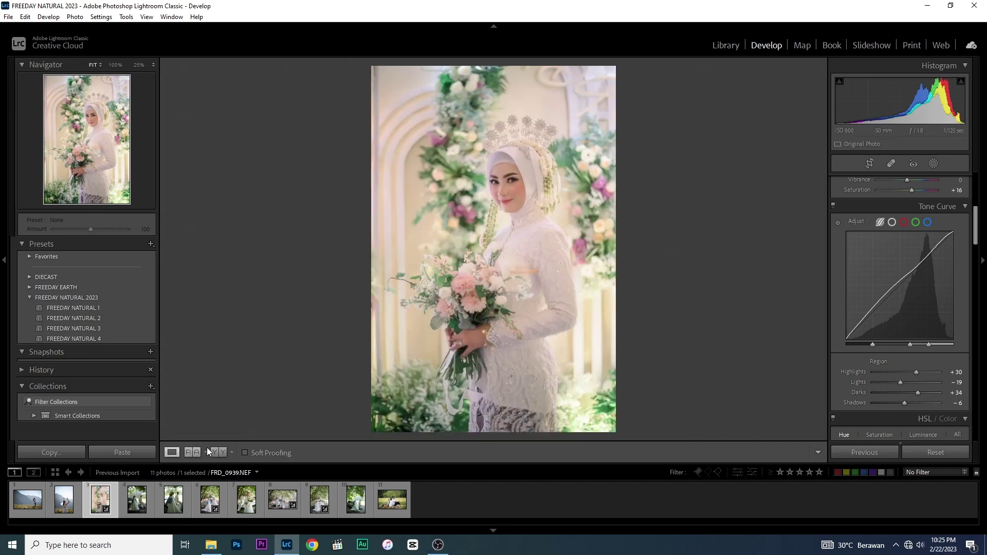
left_click(948, 456)
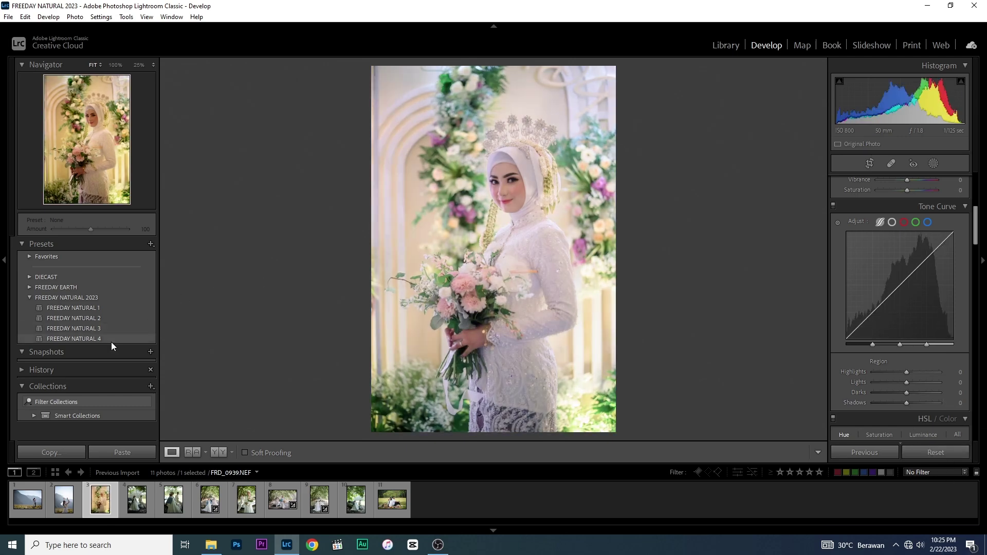
left_click(111, 339)
scroll(905, 313, "up", 5)
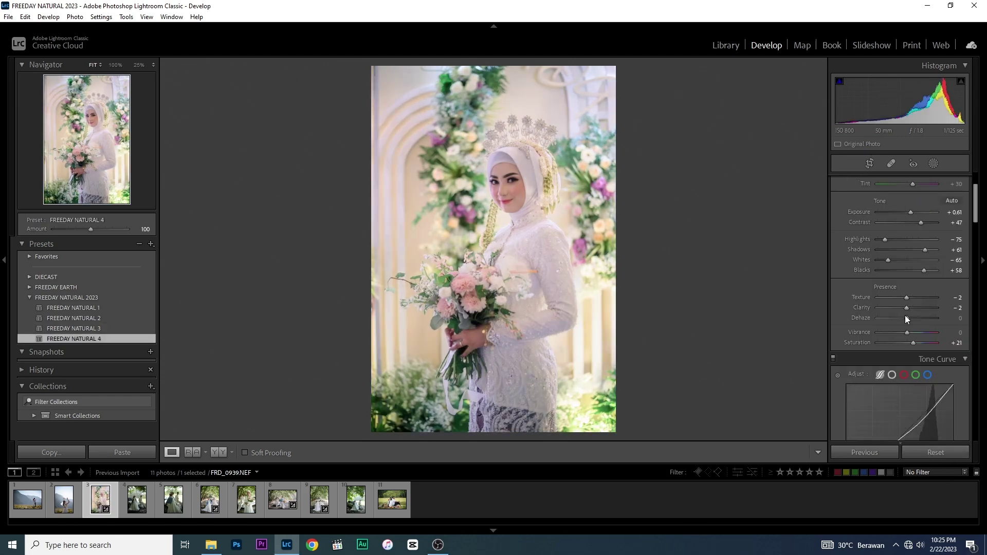
scroll(905, 318, "up", 3)
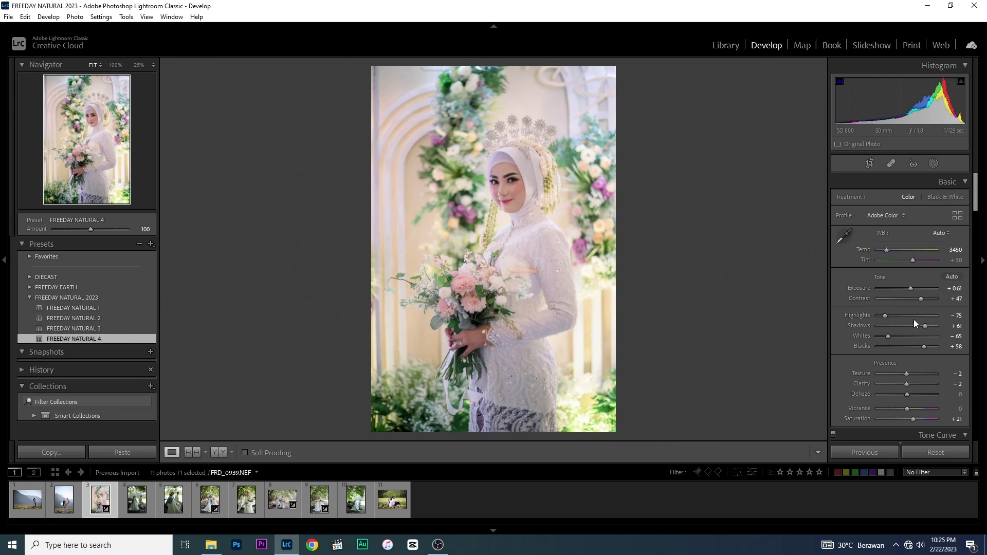
left_click(920, 299)
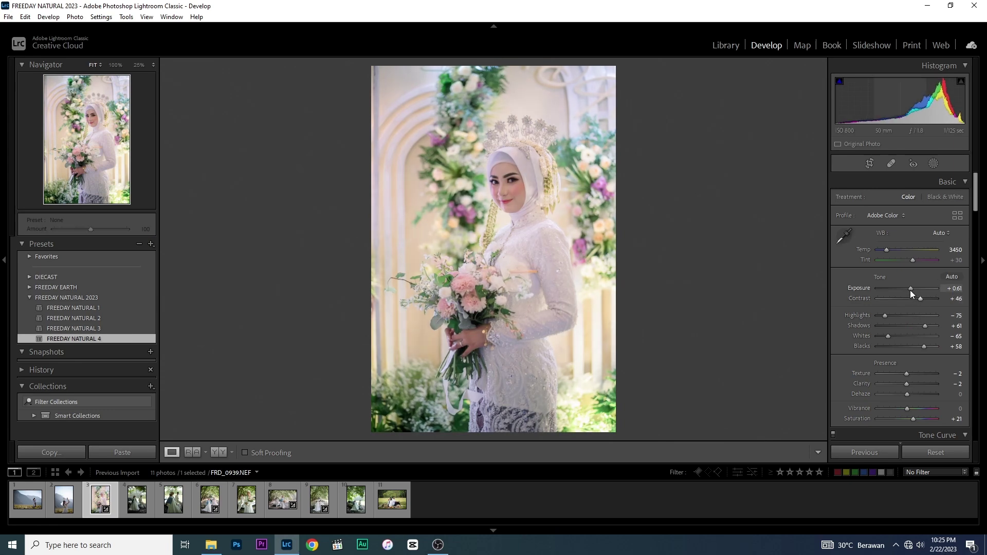
left_click_drag(910, 290, 909, 290)
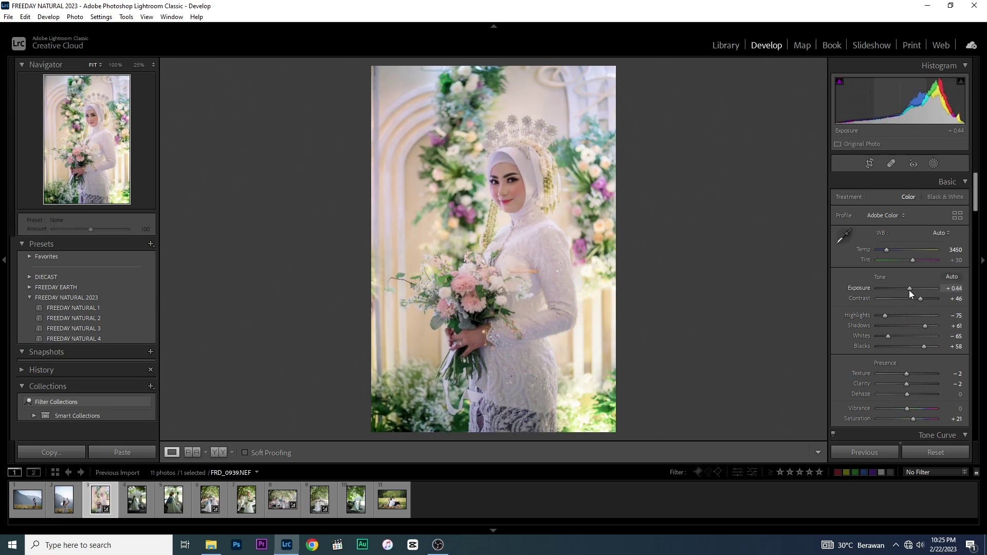
key("ctrl+z")
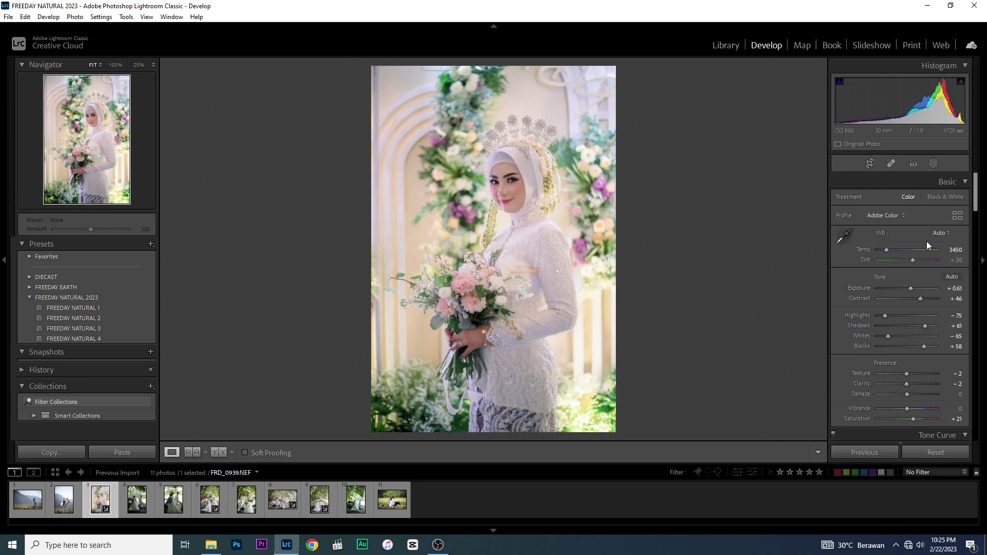
Step: Warm the Temp to 3667, adjust the Tone Curve regions and soften Texture
left_click_drag(886, 252, 887, 251)
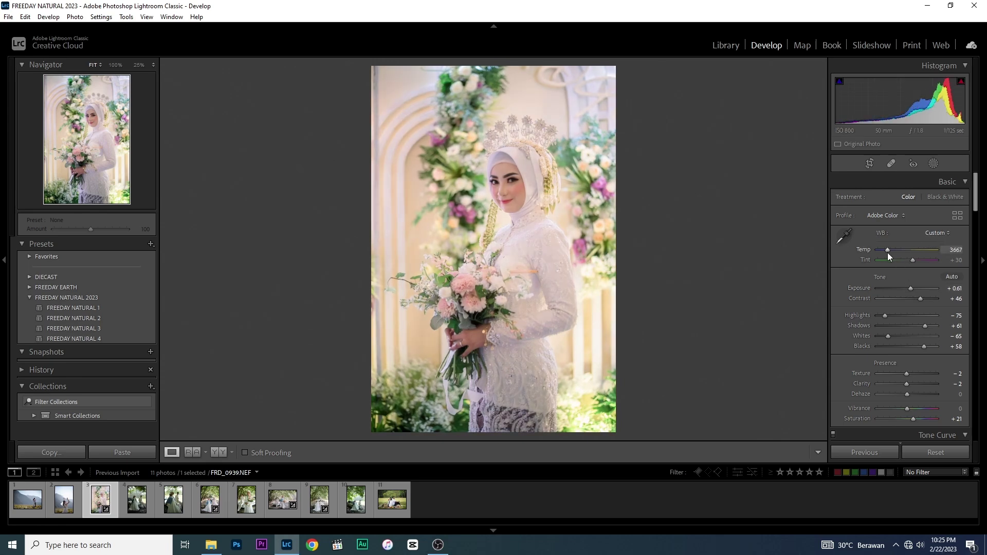
scroll(883, 341, "down", 3)
scroll(884, 341, "down", 2)
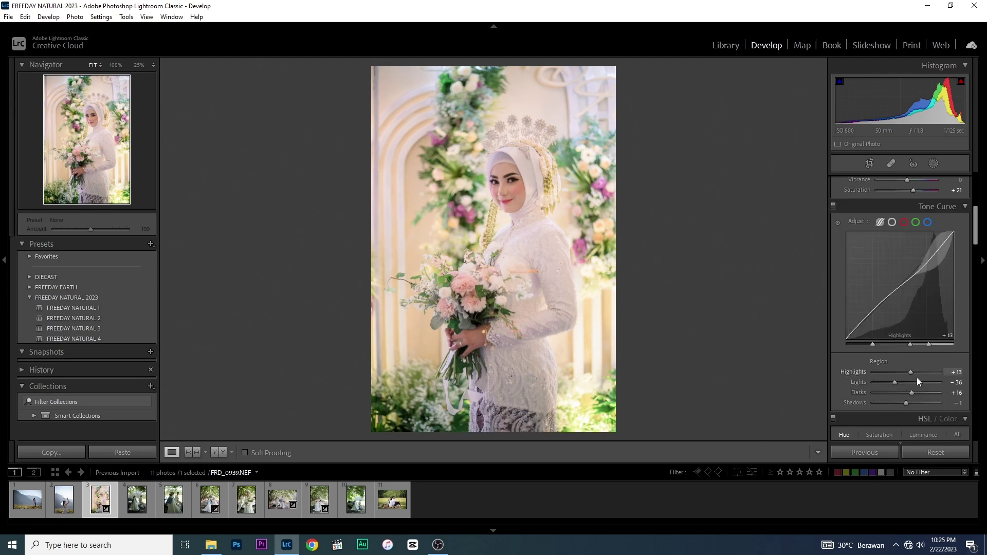
mouse_move(917, 372)
left_mouse_down()
mouse_move(889, 371)
mouse_move(948, 371)
mouse_move(903, 374)
left_mouse_up()
scroll(922, 287, "up", 3)
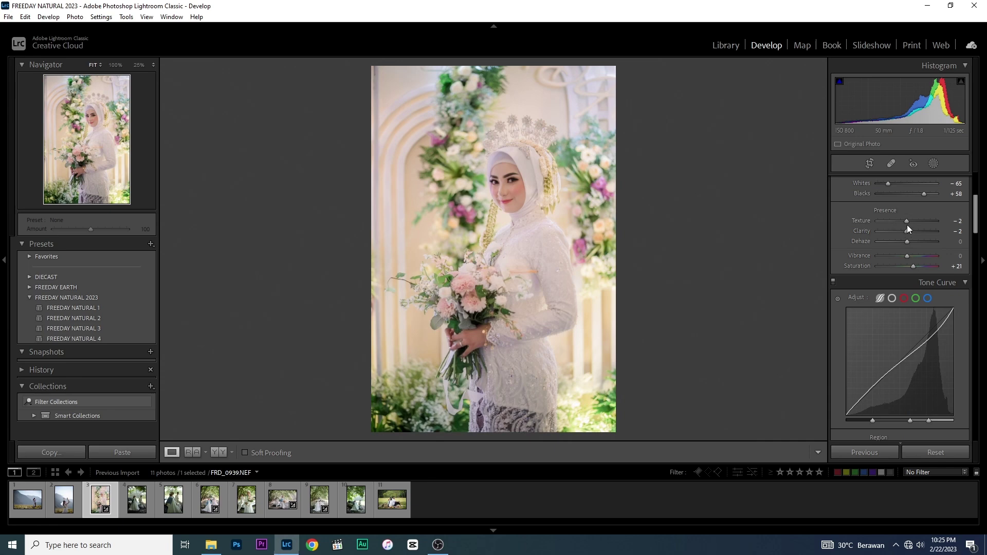
left_click_drag(899, 221, 907, 243)
Step: Zoom in to check the bride's face, compare Before/After, then open the mountain prewedding photo
left_click(524, 185)
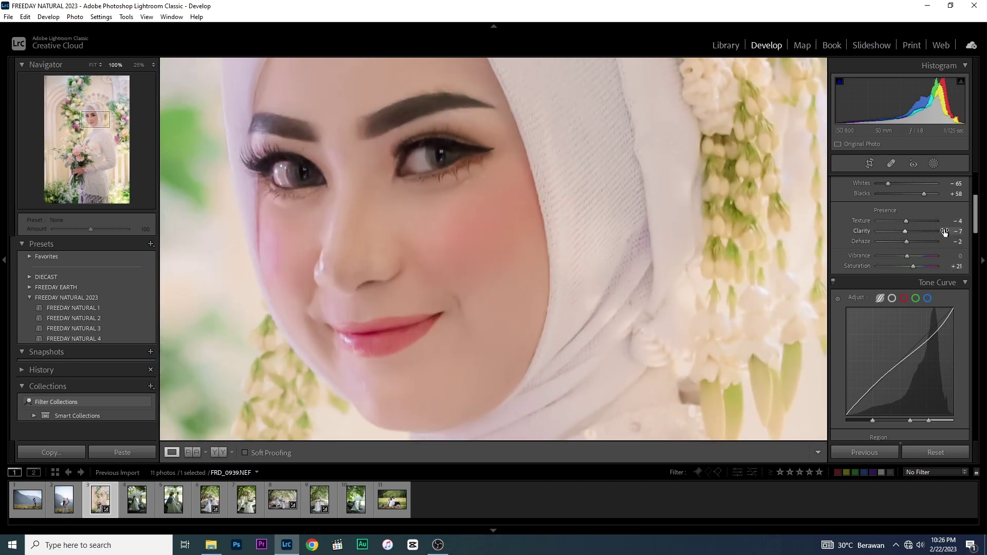
left_click(476, 210)
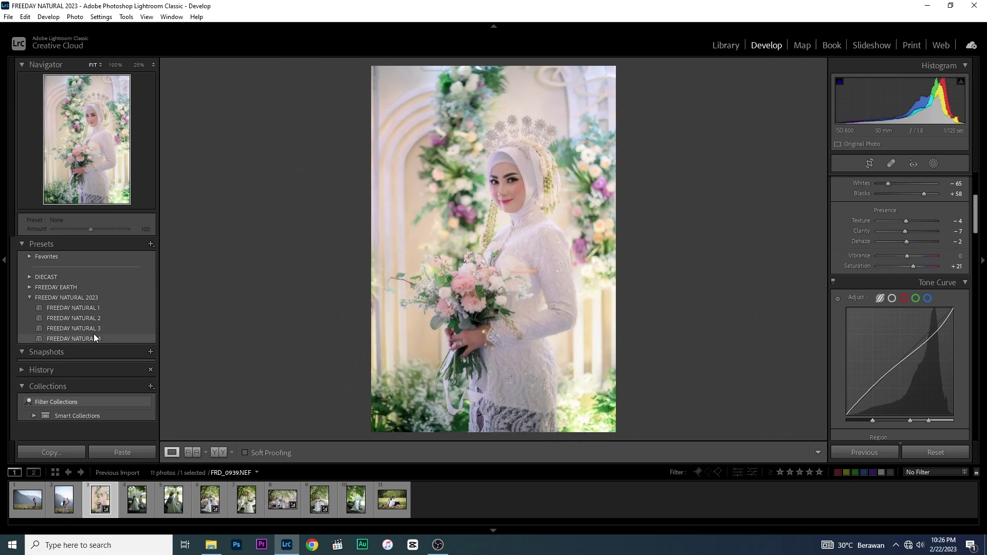
left_click(230, 452)
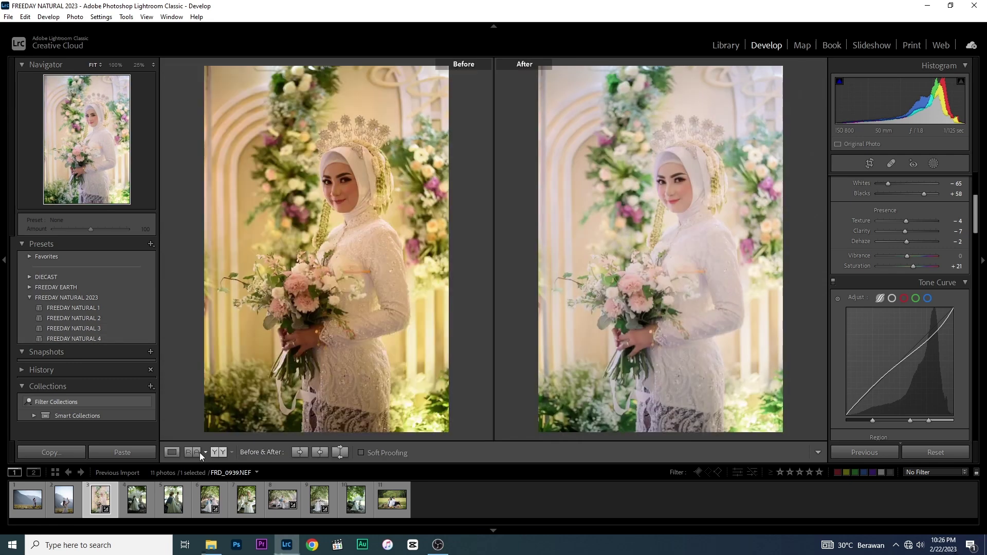
left_click(170, 454)
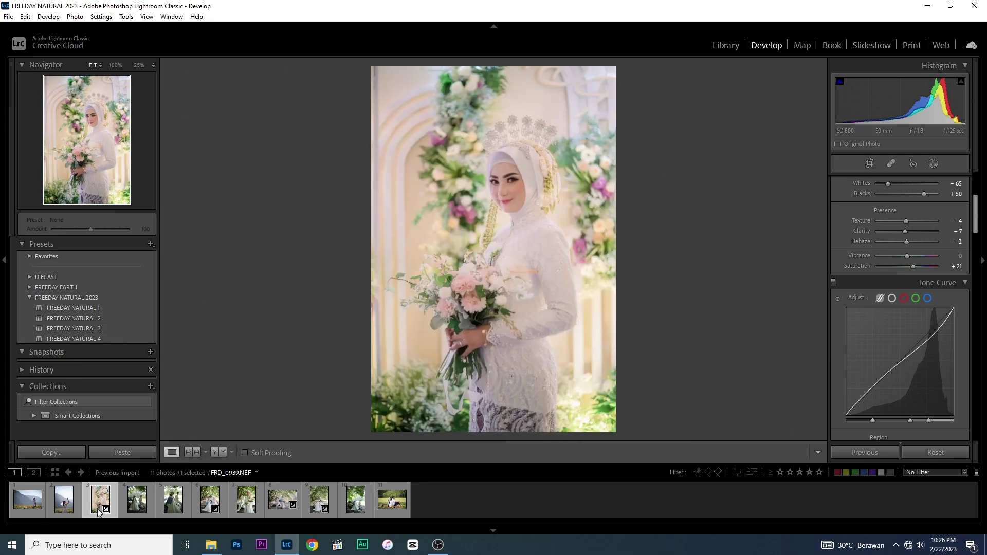
left_click(64, 500)
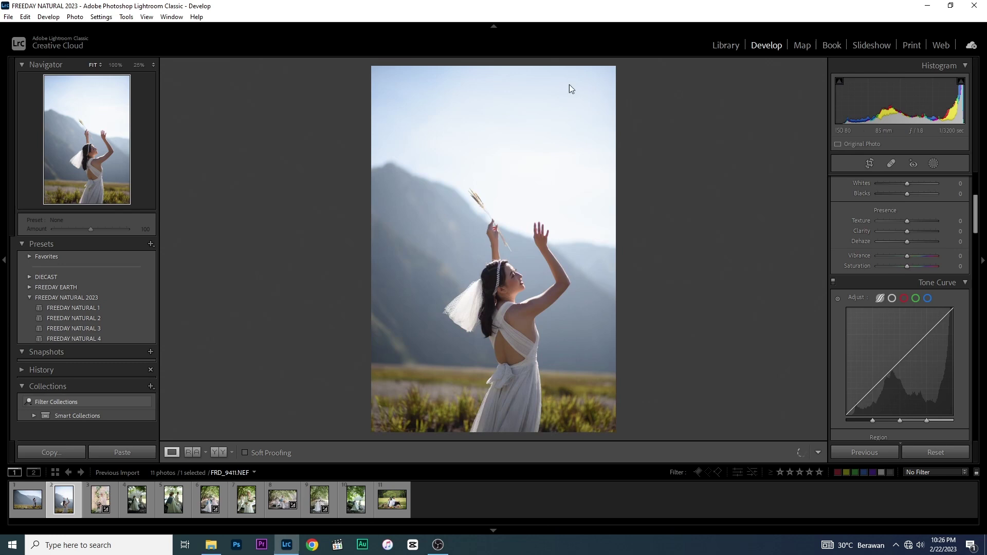
Step: Apply FREEDAY NATURAL 3, drop Whites to -89, and check the bride's face at full size
left_click(101, 328)
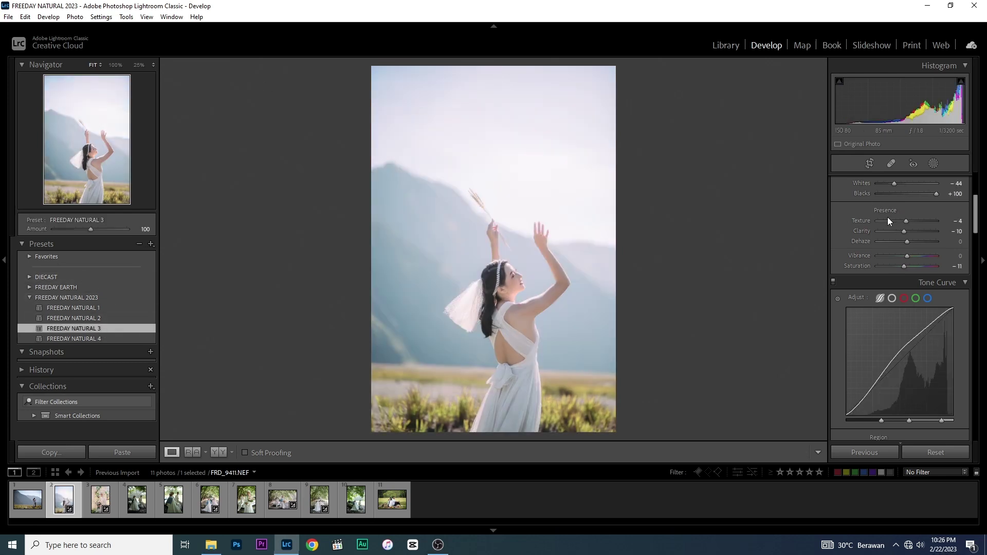
scroll(884, 285, "up", 3)
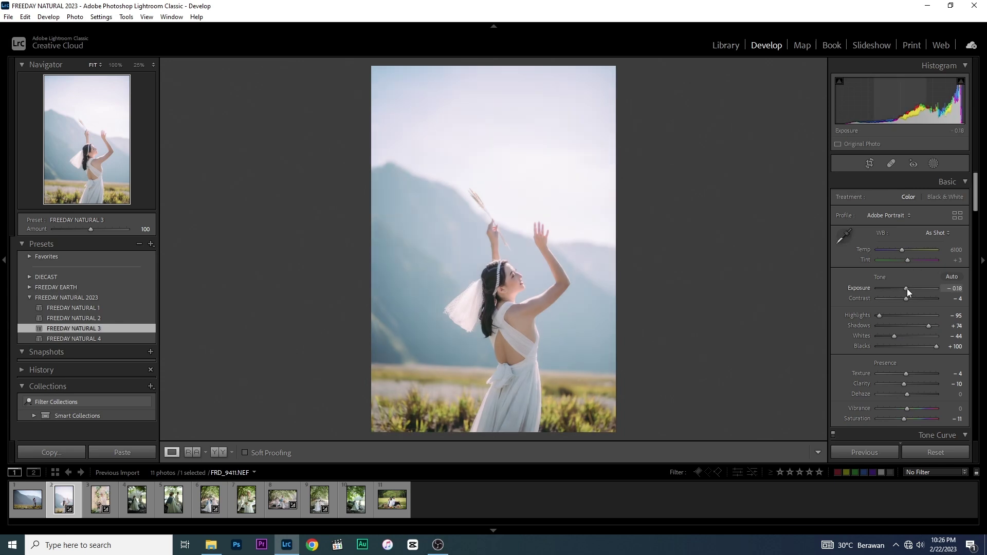
mouse_move(893, 335)
left_mouse_down()
mouse_move(880, 337)
mouse_move(901, 316)
mouse_move(894, 316)
left_mouse_up()
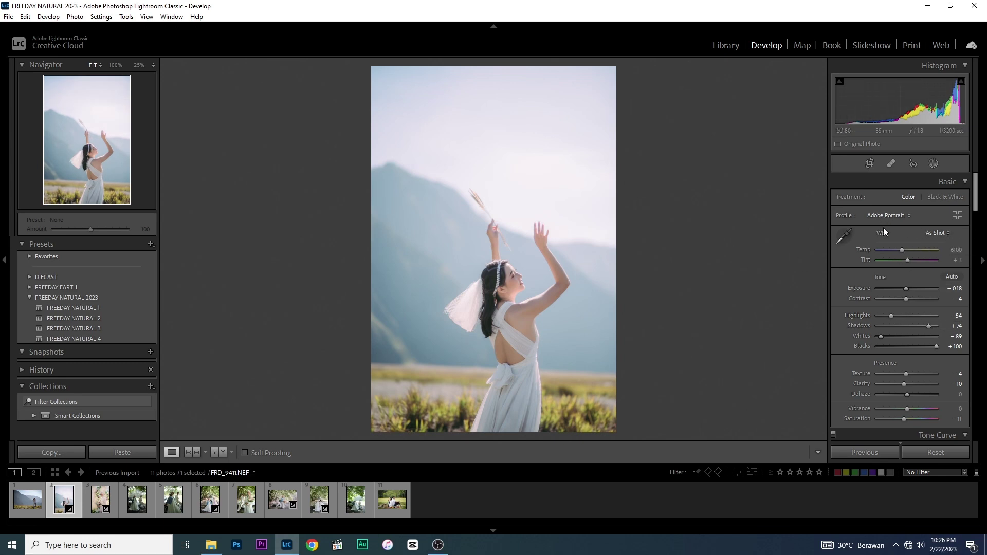
left_click(509, 282)
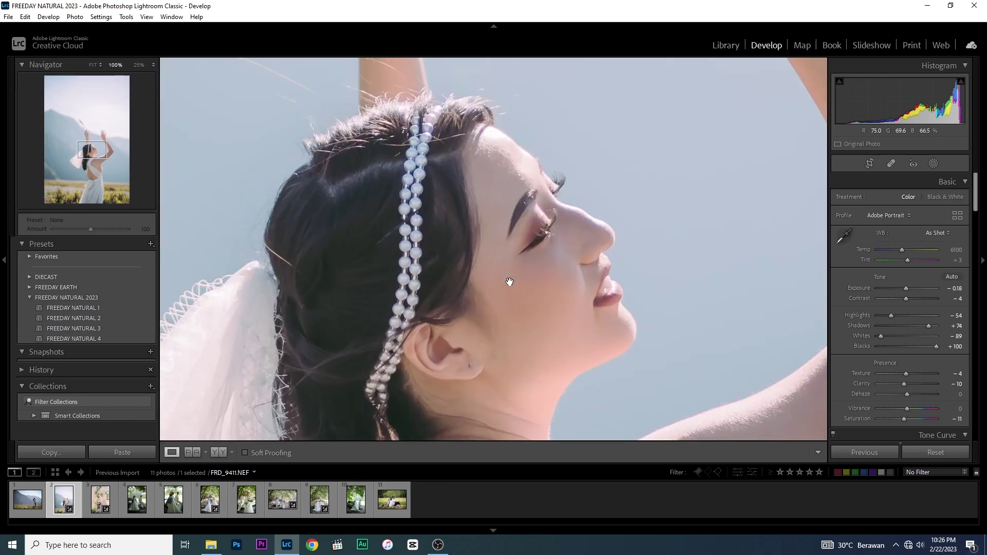
left_click(591, 227)
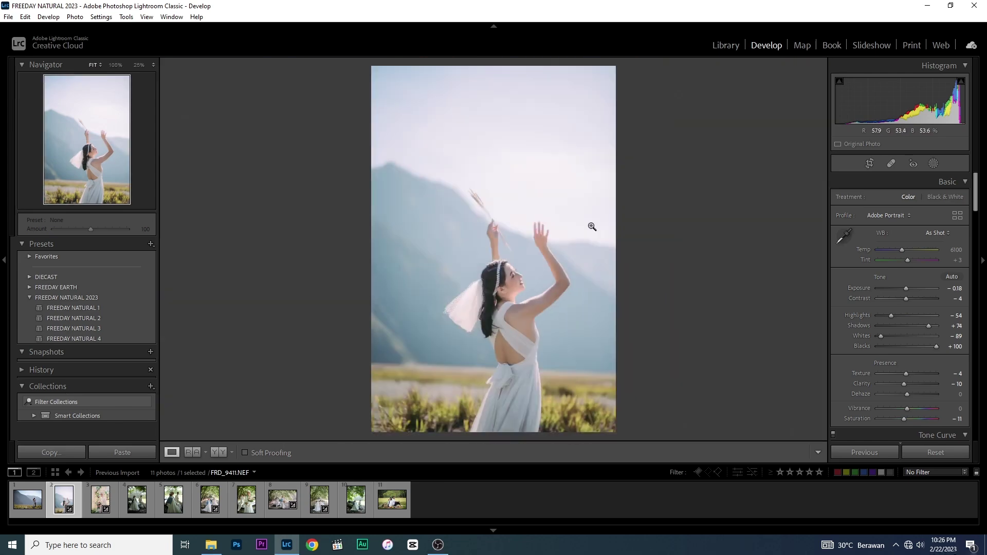
Step: Try the Adobe Standard profile, keep Adobe Portrait, lift exposure slightly and set Contrast to +7
left_click(899, 220)
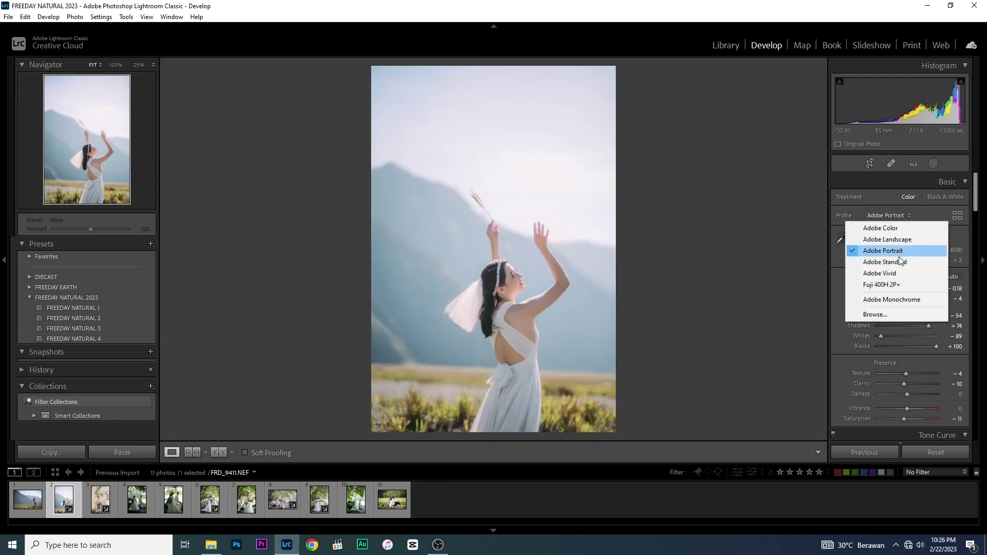
left_click(899, 261)
left_click(888, 215)
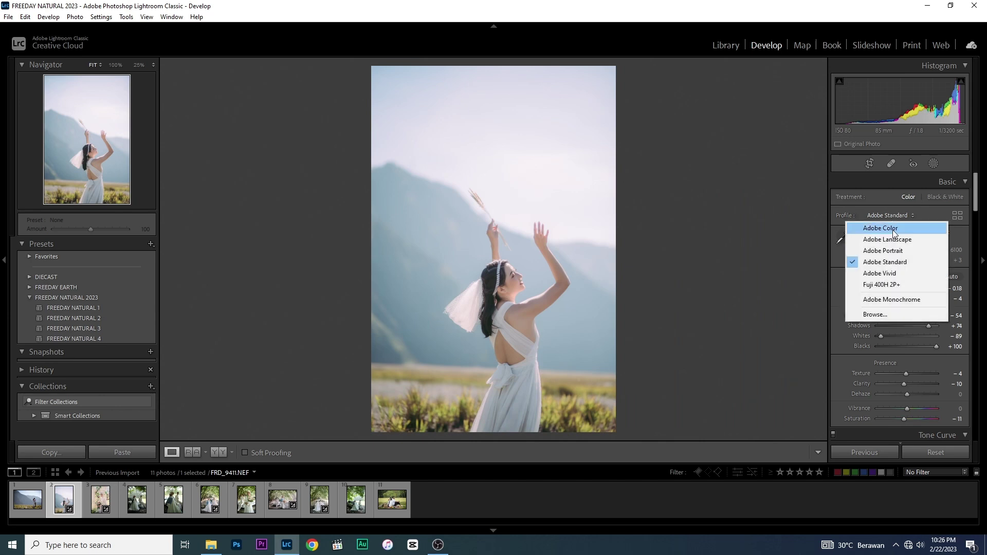
left_click(894, 252)
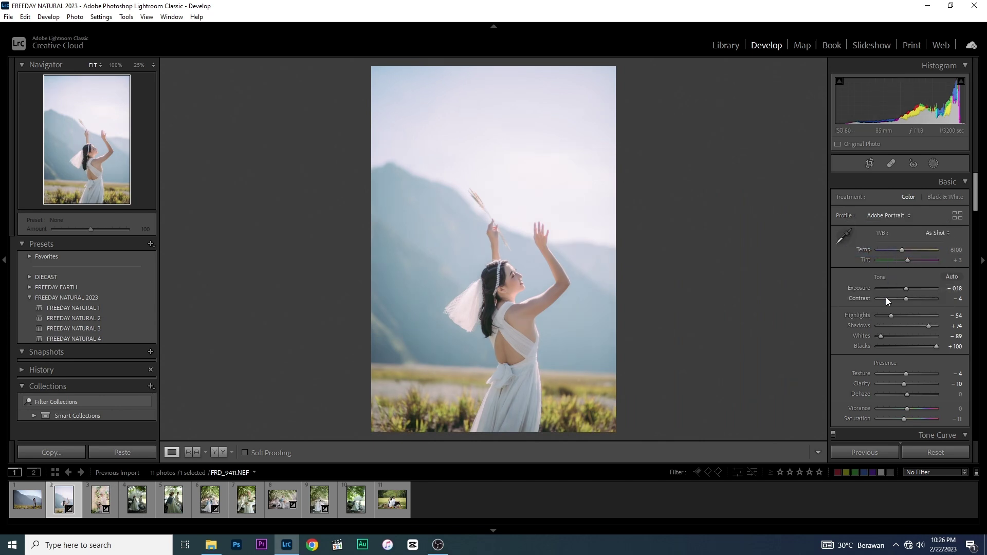
left_click(906, 291)
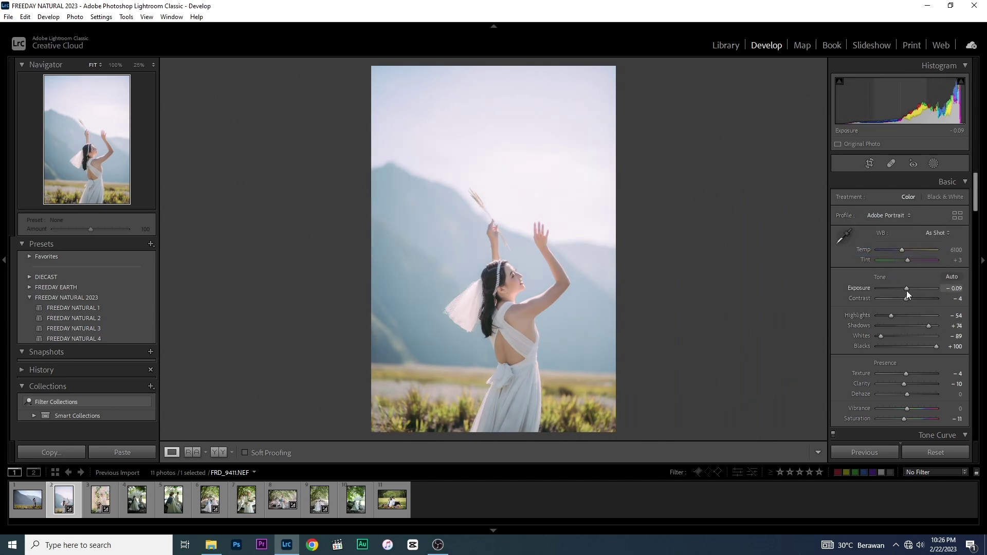
left_click_drag(896, 301, 909, 301)
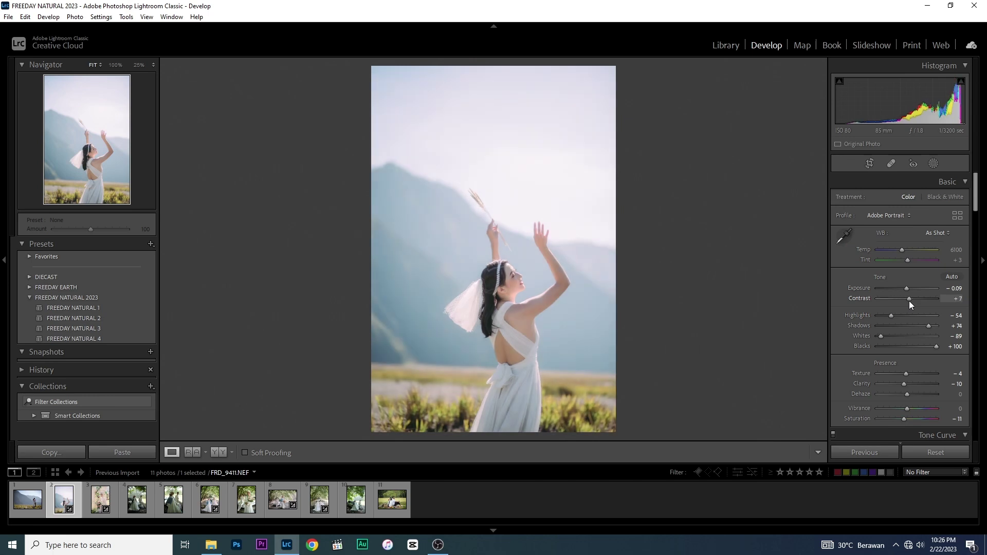
Step: Lower the tone-curve Highlights, compare Before/After, then reset all edits
scroll(908, 370, "down", 5)
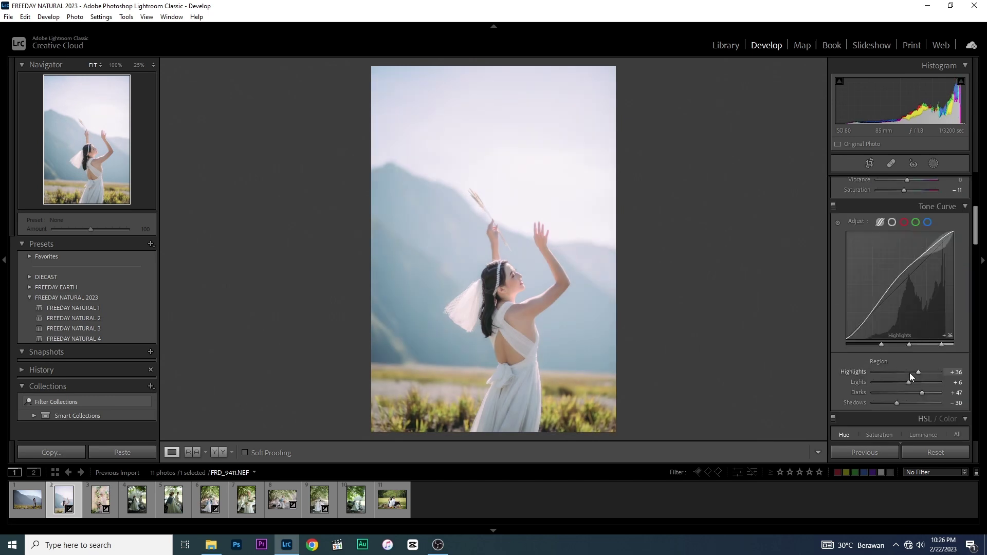
mouse_move(898, 371)
left_mouse_down()
mouse_move(914, 370)
mouse_move(889, 369)
mouse_move(917, 368)
mouse_move(885, 369)
mouse_move(913, 382)
mouse_move(898, 372)
left_mouse_up()
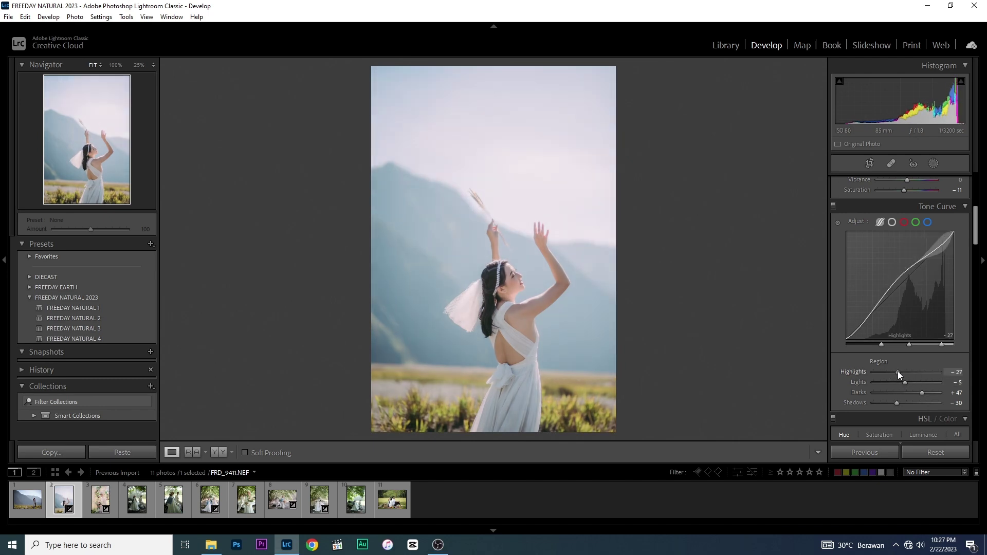
left_click(220, 452)
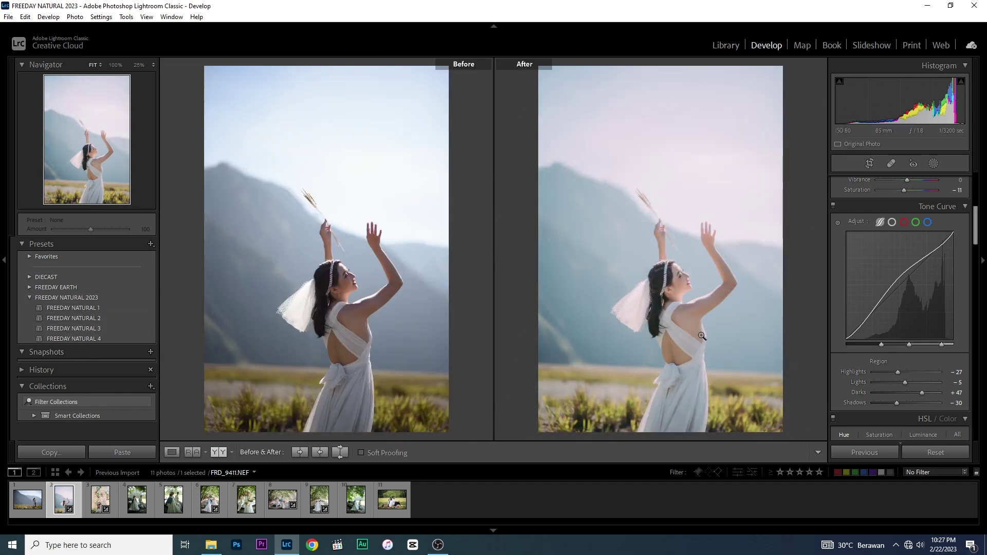
left_click(172, 452)
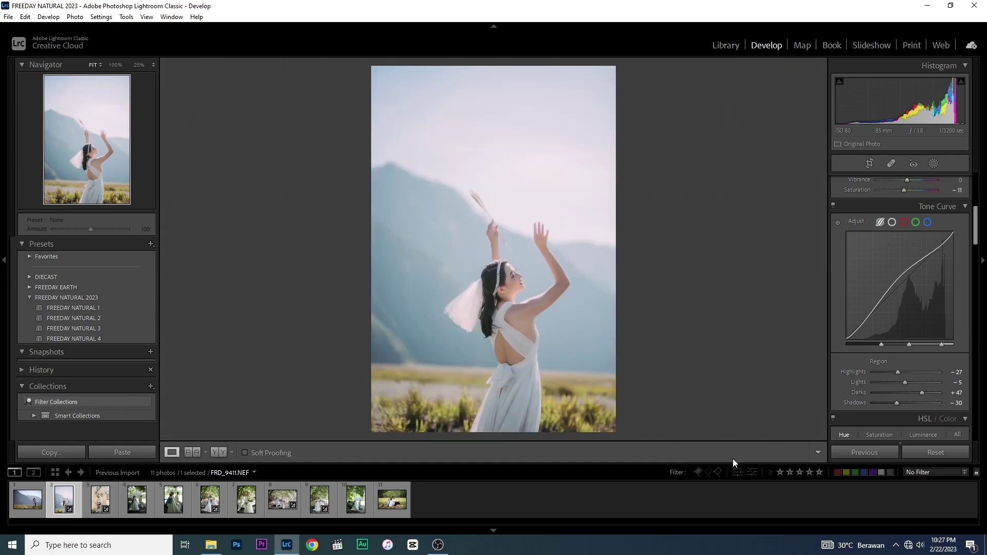
left_click(930, 455)
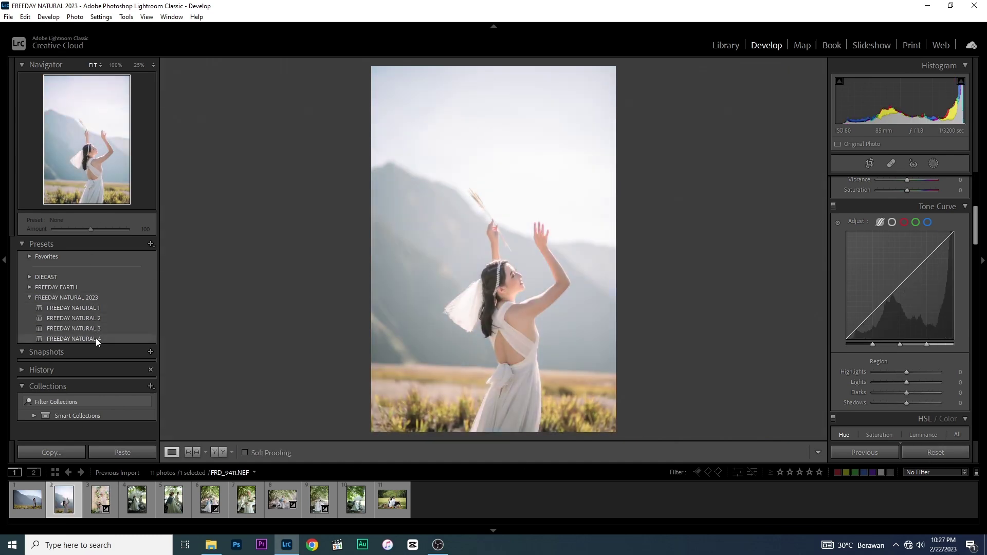
Step: Apply FREEDAY NATURAL 1, then nudge exposure down and cool the temperature
left_click(95, 310)
scroll(889, 344, "up", 3)
scroll(899, 316, "up", 2)
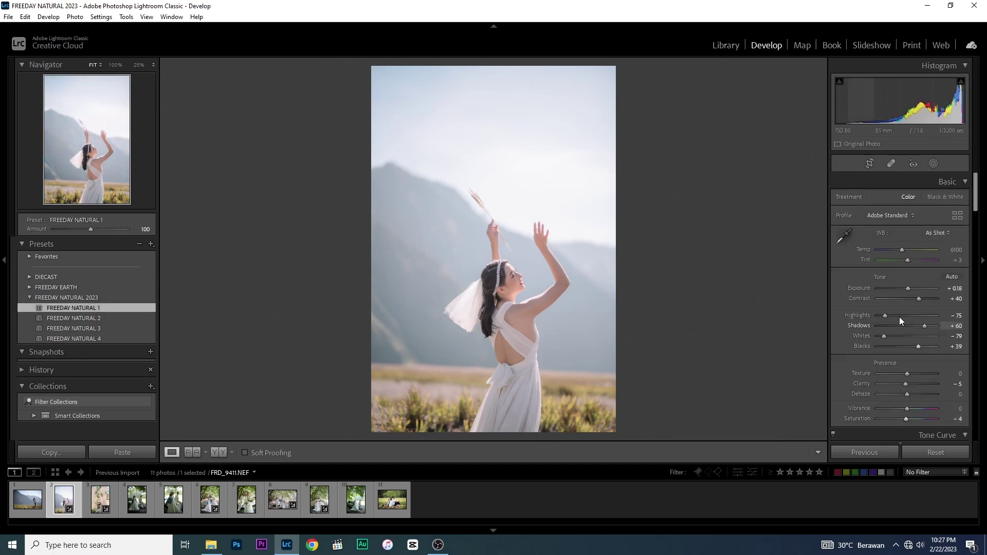
left_click_drag(907, 288, 905, 289)
left_click_drag(901, 251, 896, 252)
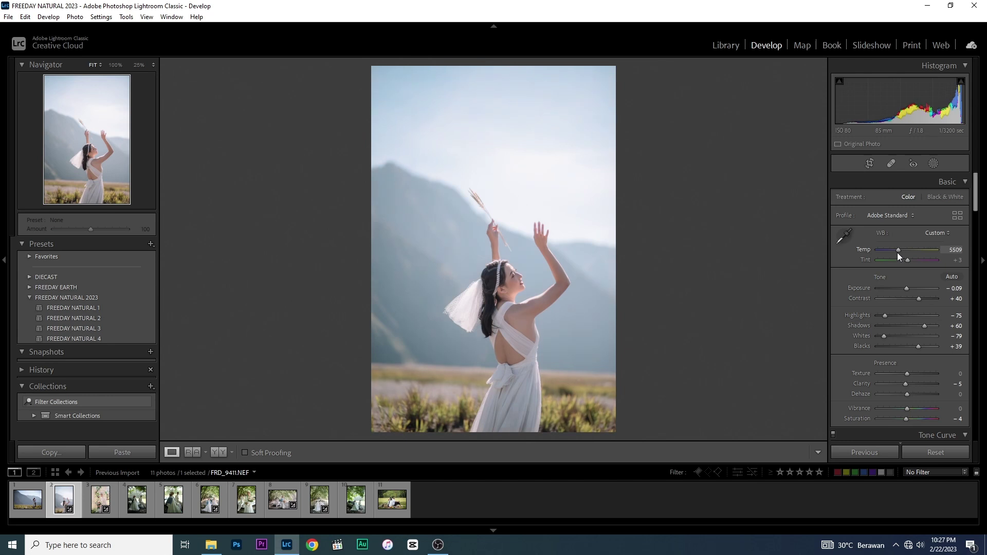
Step: Use Auto white balance, then set Temp 6100, Exposure +0.09, Contrast +37, Shadows +44, and compare Before/After
left_click(937, 233)
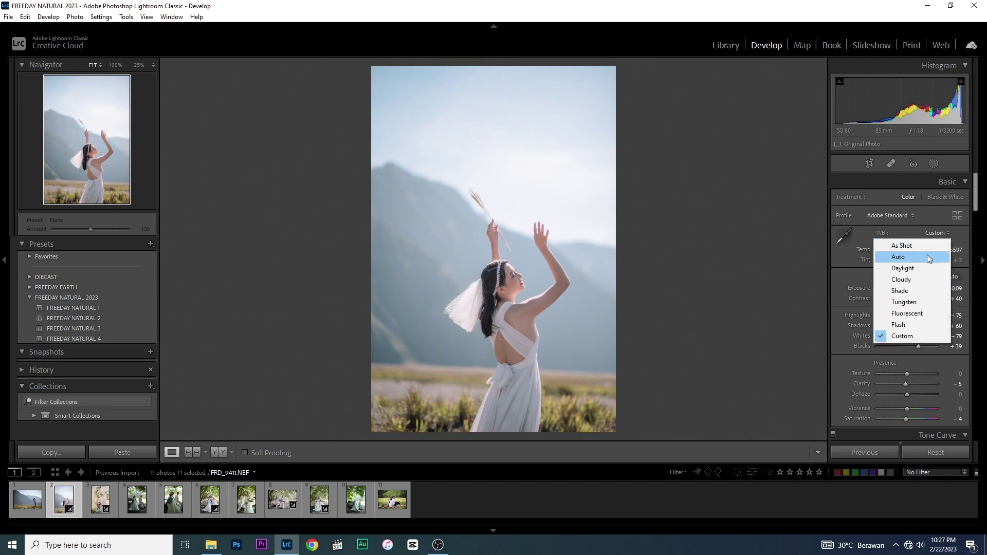
left_click(927, 255)
left_click_drag(904, 251, 901, 251)
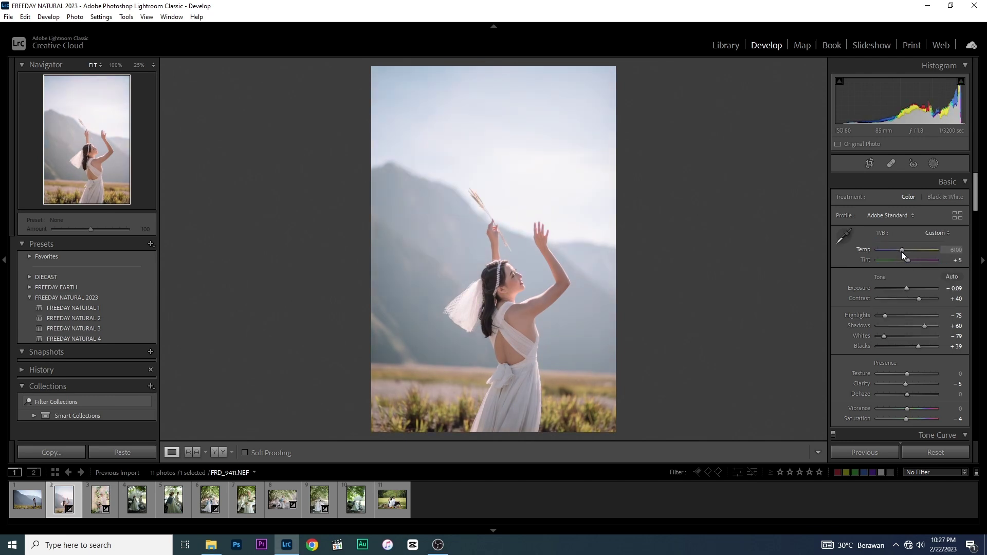
left_click(904, 288)
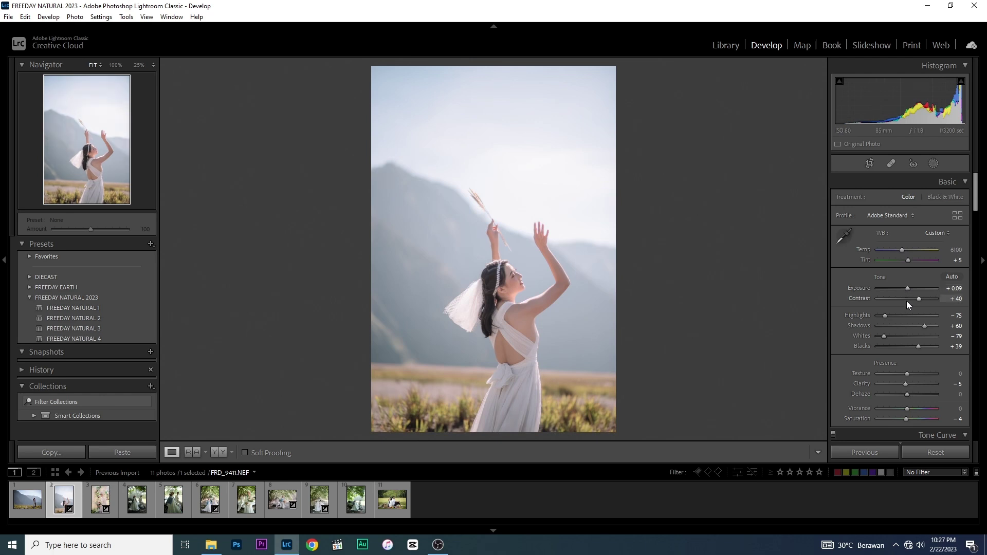
mouse_move(908, 300)
left_mouse_down()
mouse_move(918, 298)
mouse_move(920, 325)
left_mouse_up()
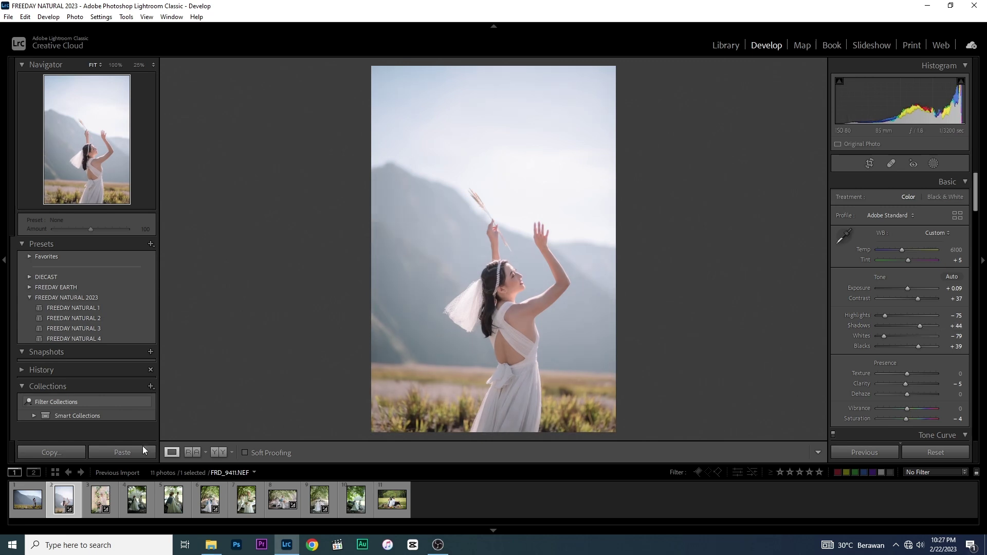
left_click(216, 452)
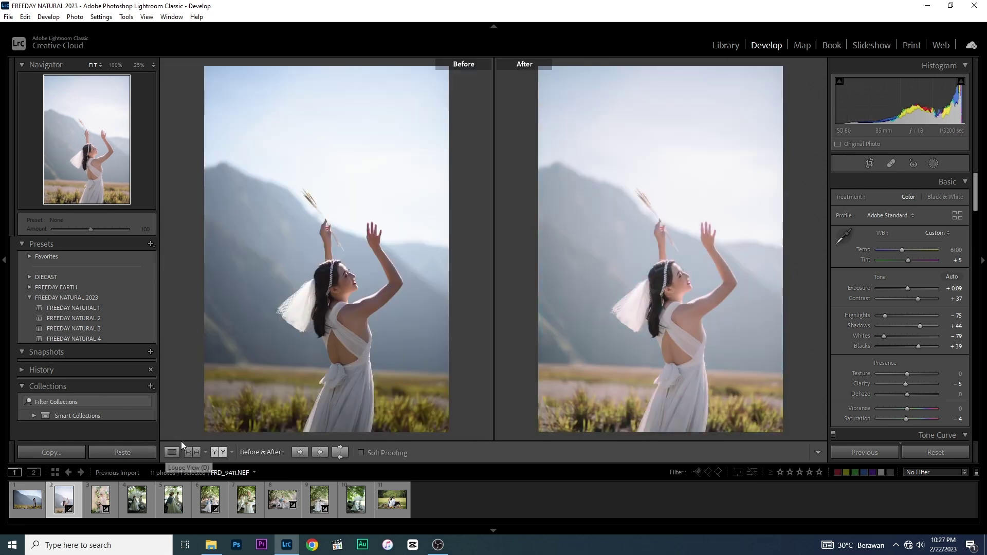
left_click(178, 452)
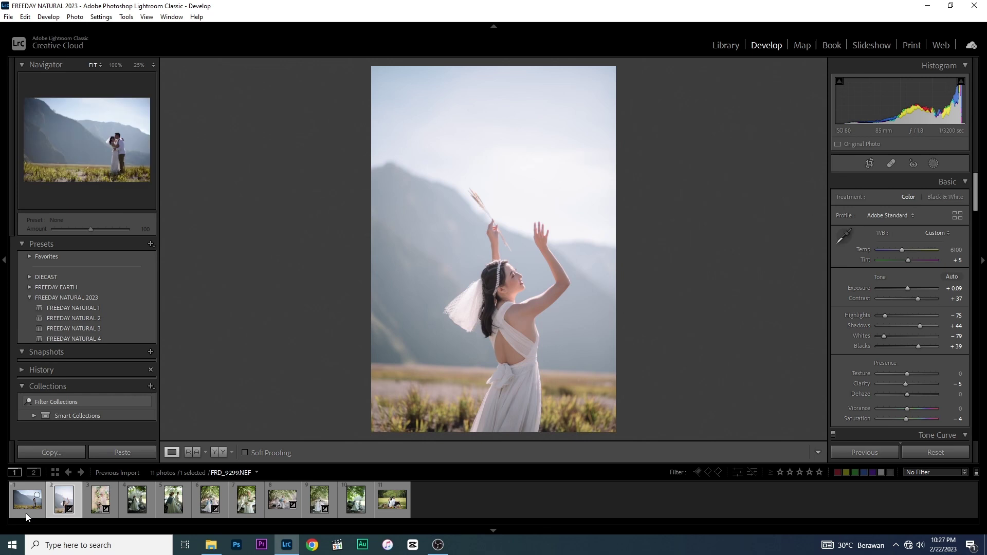
Step: Open the couple-by-the-car photo, apply FREEDAY NATURAL 1, raise exposure to +0.97 and adjust shadows
left_click(143, 511)
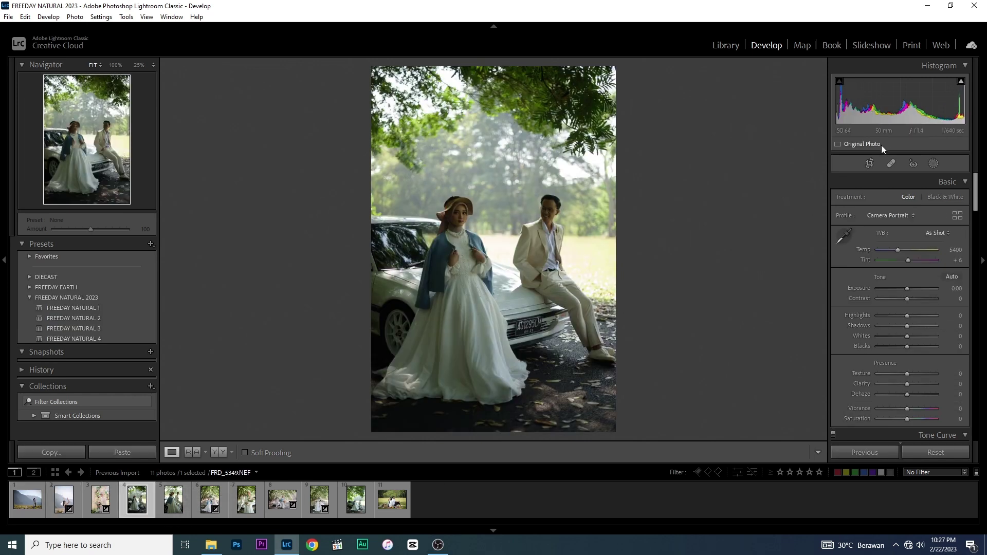
left_click(90, 306)
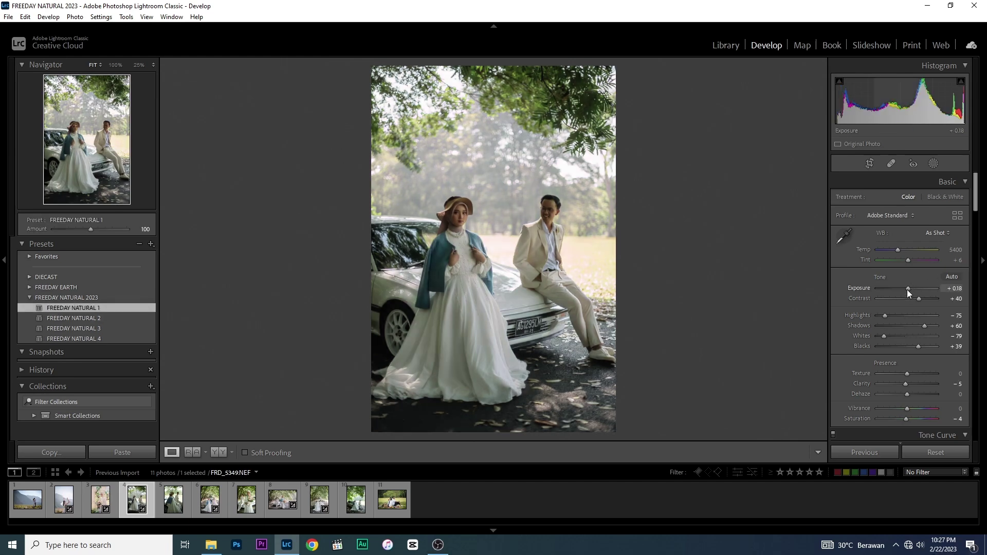
left_click_drag(907, 289, 911, 288)
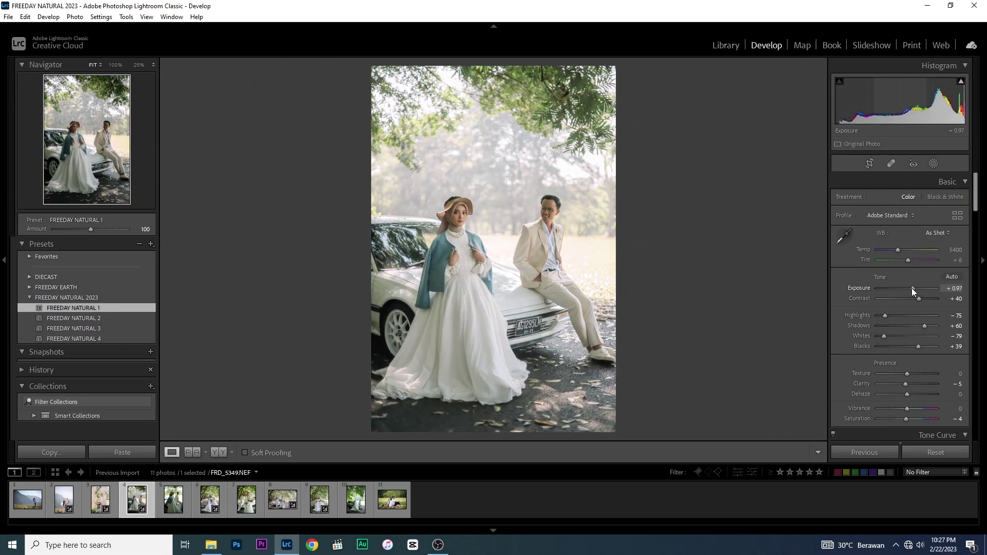
mouse_move(917, 329)
left_mouse_down()
mouse_move(926, 329)
mouse_move(877, 318)
mouse_move(877, 342)
left_mouse_up()
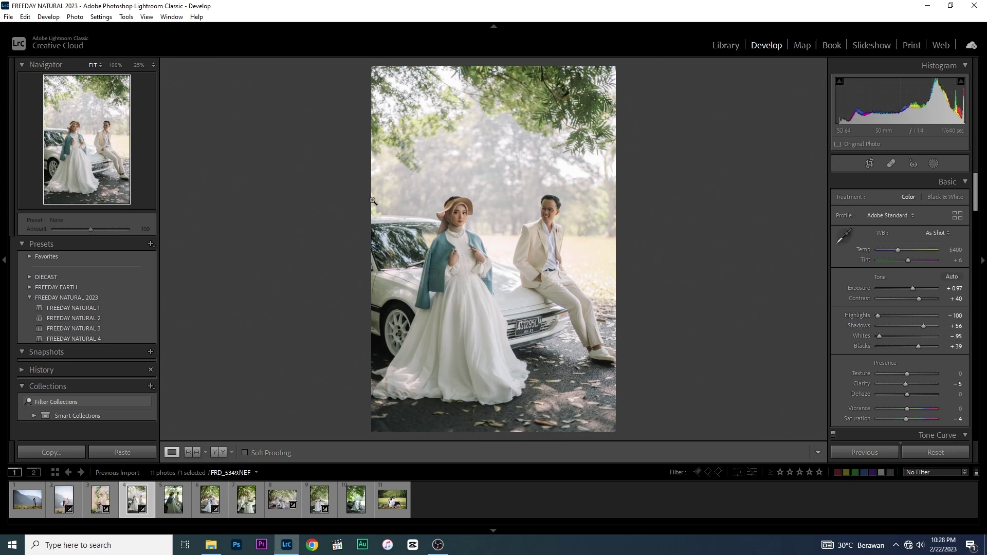
left_click(488, 154)
left_click(673, 201)
Step: Set the tone-curve Highlights to +36 and lower Contrast to +30
scroll(890, 391, "down", 2)
scroll(891, 387, "down", 2)
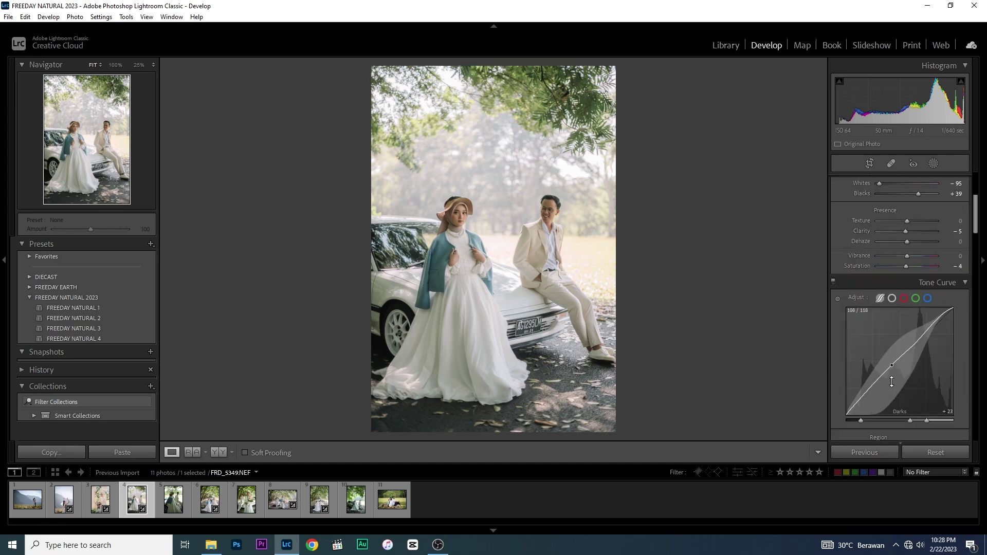
scroll(900, 382, "down", 2)
mouse_move(897, 373)
left_mouse_down()
mouse_move(930, 378)
mouse_move(918, 379)
left_mouse_up()
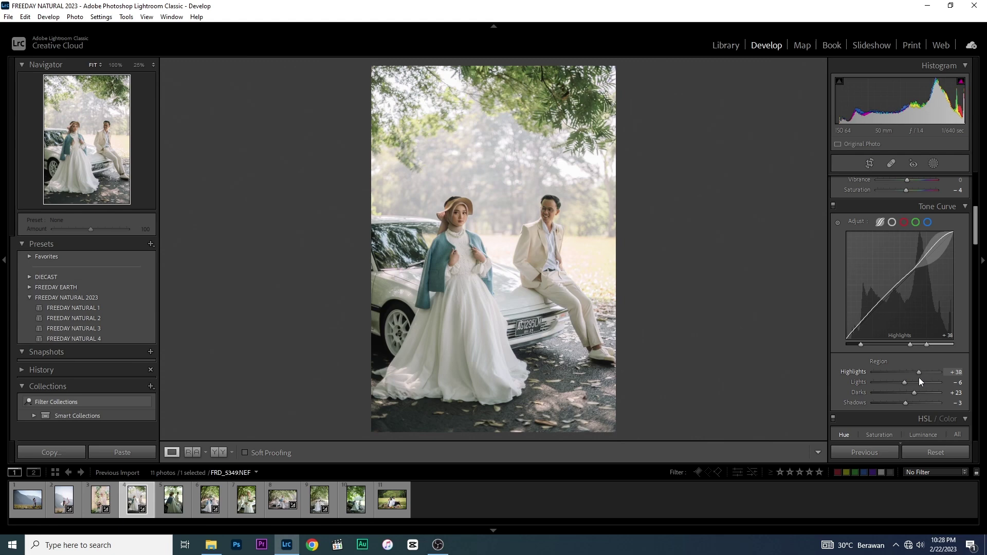
left_click_drag(919, 378, 925, 377)
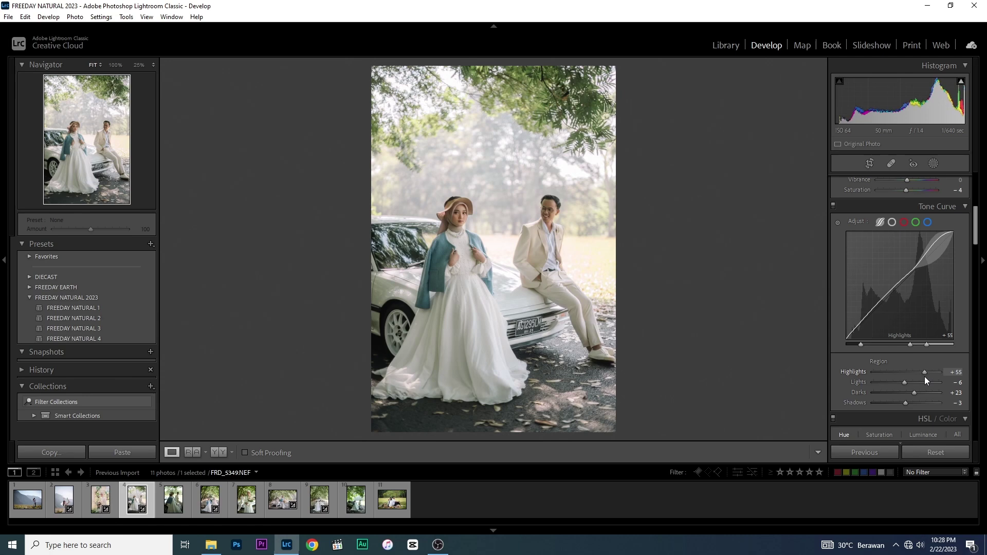
left_click_drag(921, 374, 919, 372)
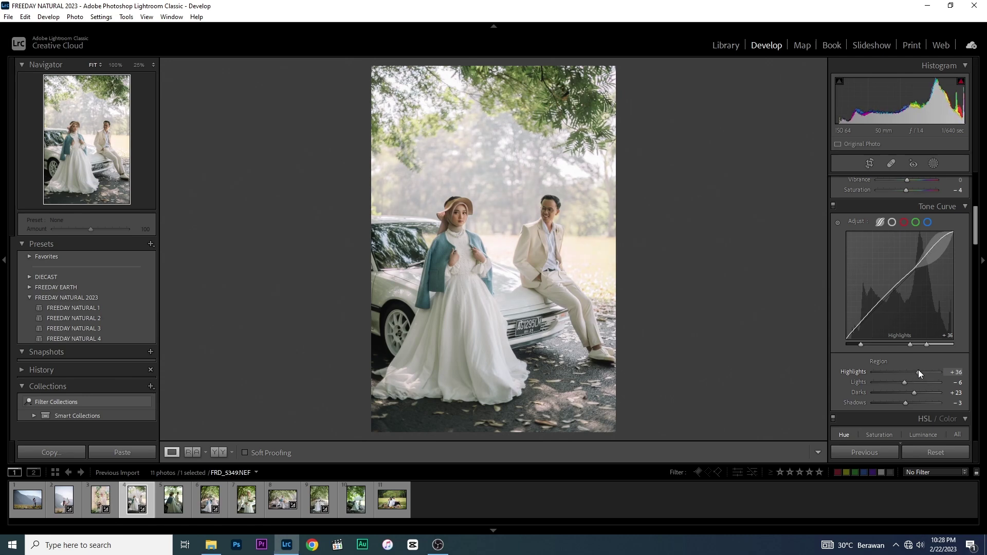
scroll(908, 318, "up", 5)
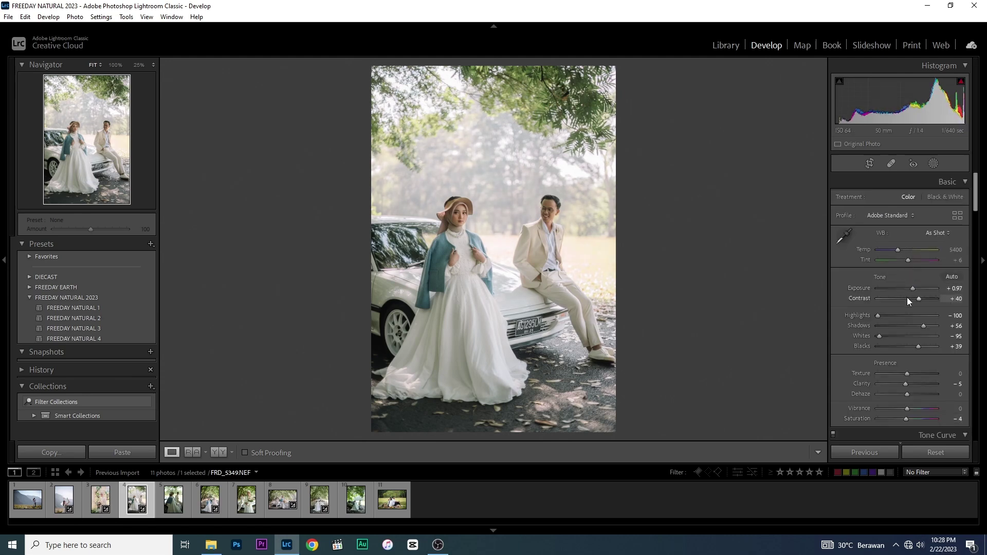
left_click_drag(907, 301, 915, 301)
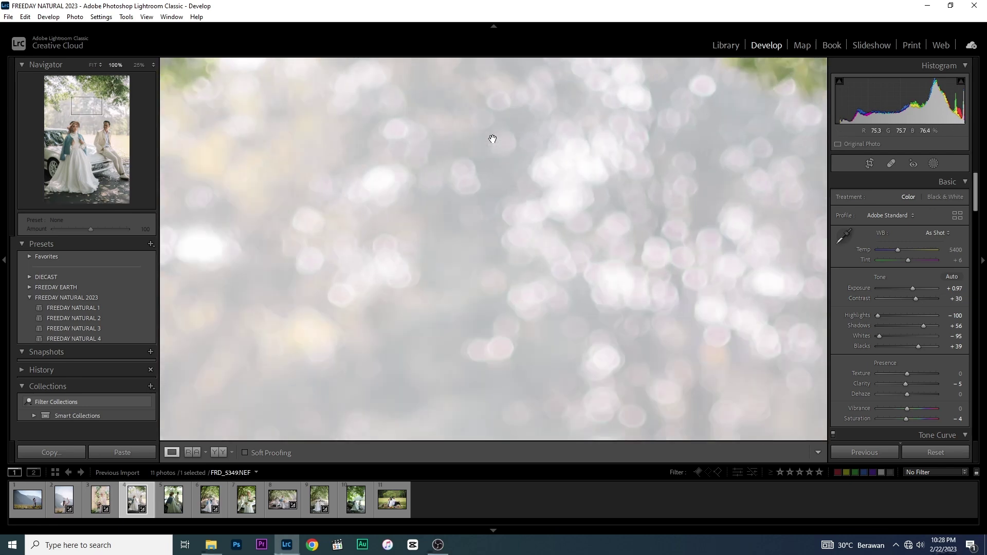
left_click(496, 138)
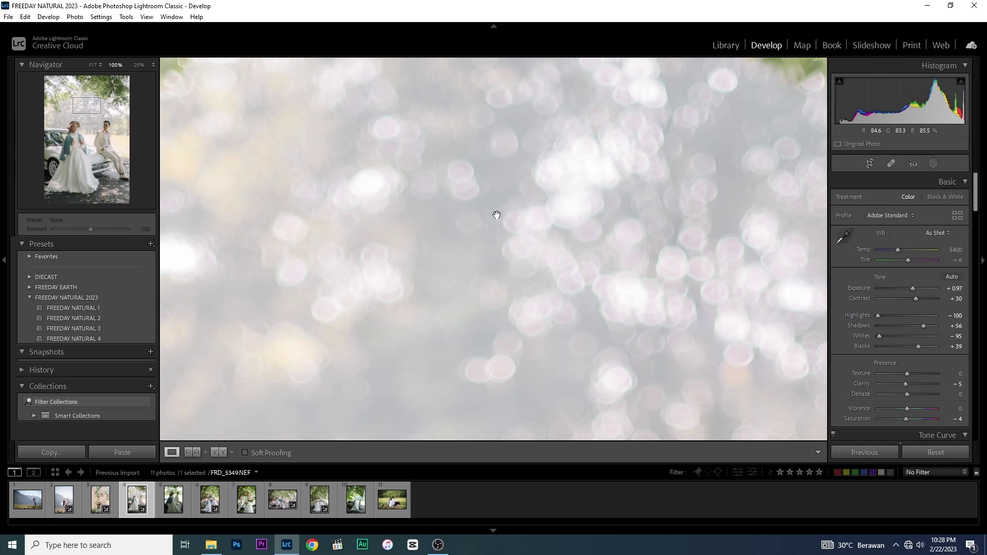
left_click(560, 228)
left_click(455, 225)
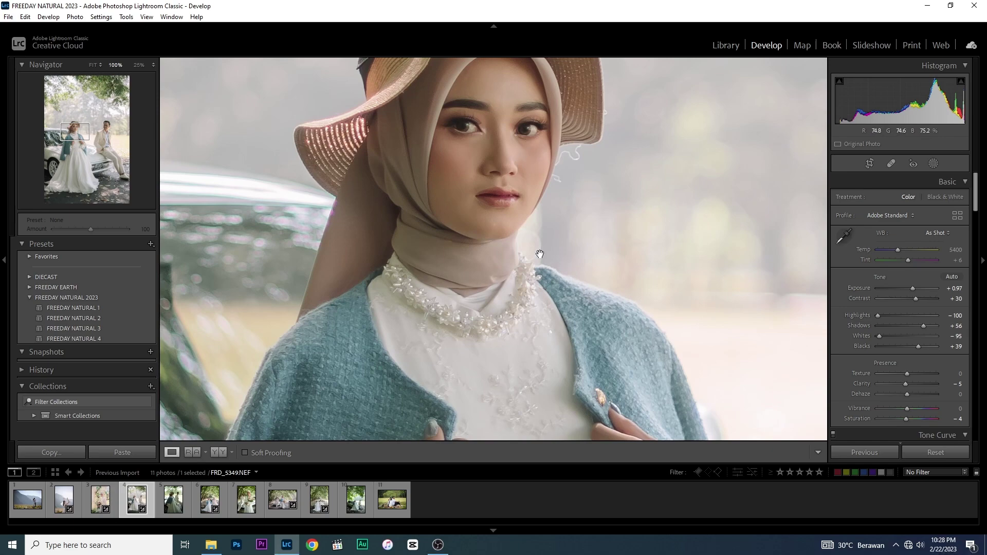
left_click(607, 210)
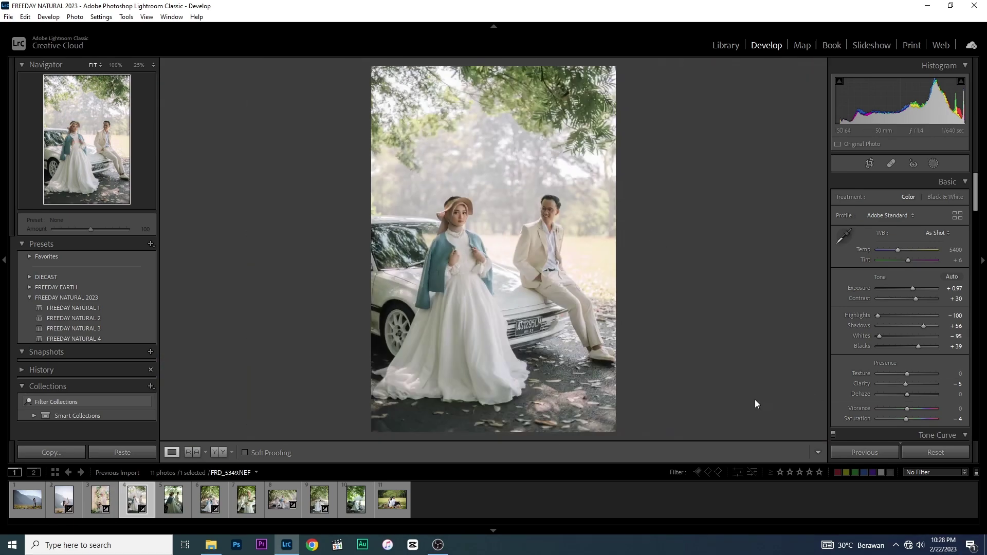
Step: Compare the couple photo against its original, then clear all its edits
left_click(218, 453)
left_click(171, 451)
left_click(935, 453)
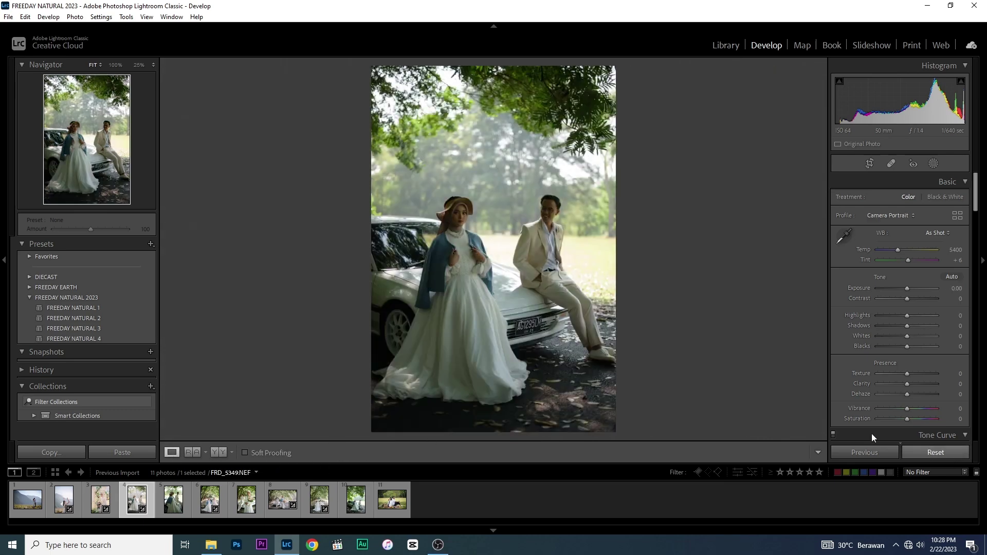
Step: Apply FREEDAY NATURAL 4 with Exposure +1.32, Temp 5860 and Tint +26, then compare Before/After
left_click(96, 338)
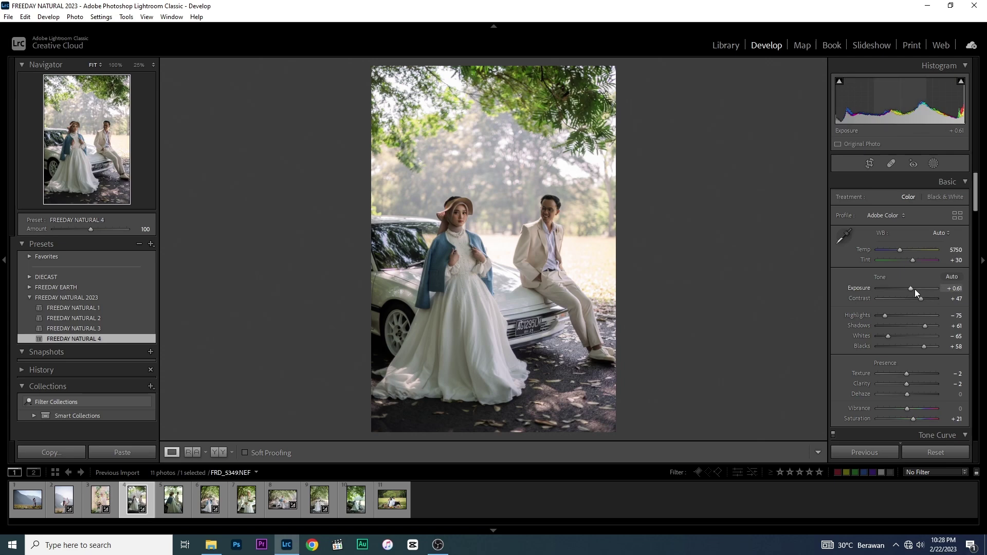
left_click_drag(911, 289, 915, 298)
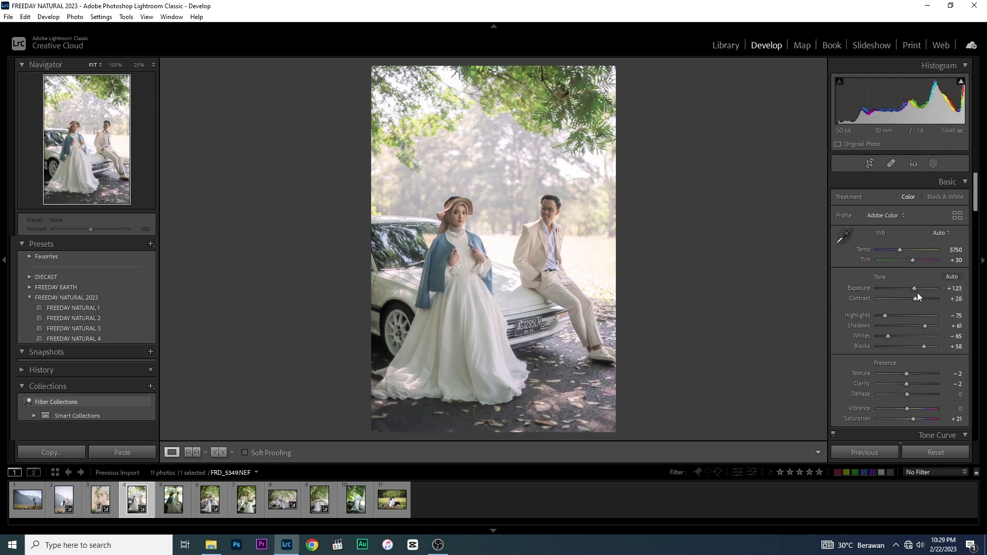
left_click_drag(914, 289, 914, 289)
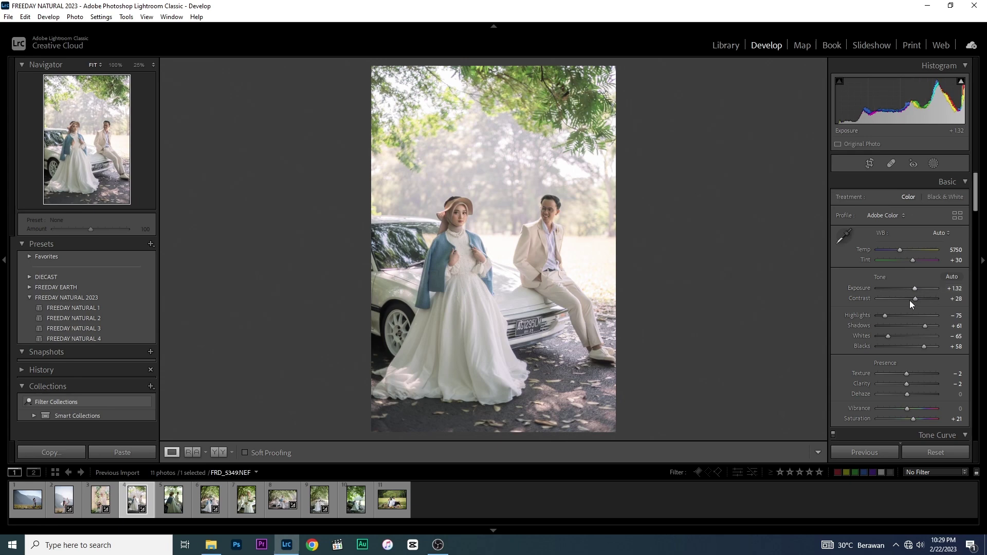
left_click_drag(899, 249, 913, 261)
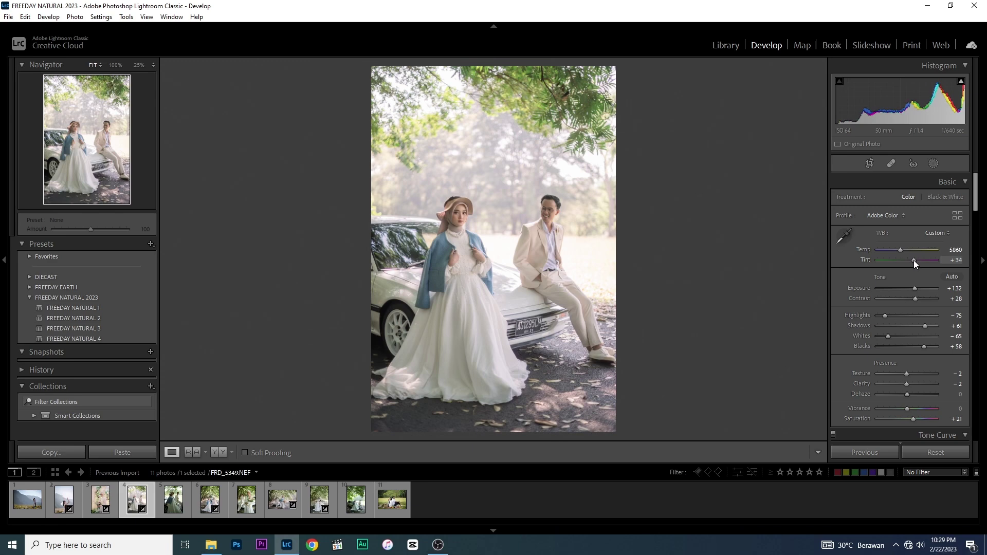
left_click_drag(913, 260, 912, 260)
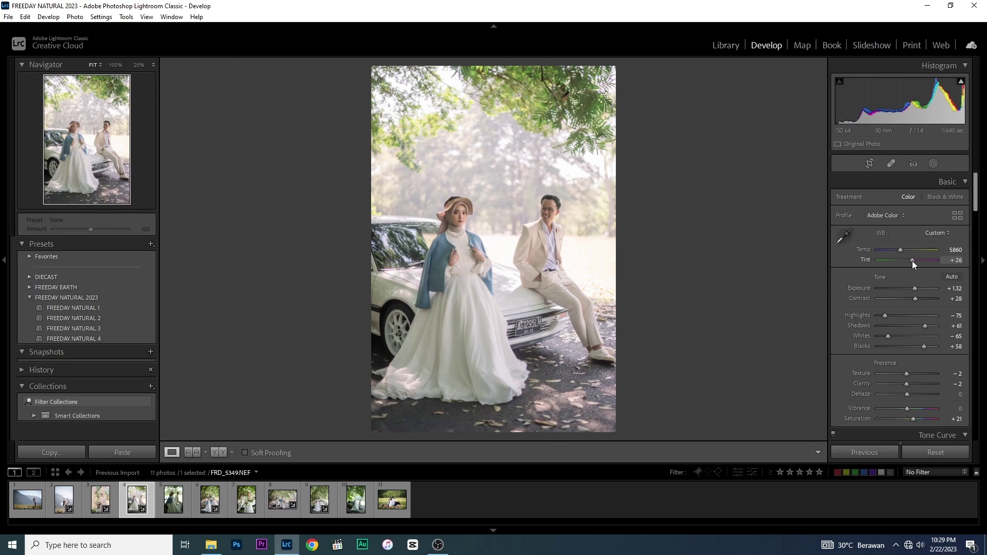
left_click(211, 450)
left_click(177, 453)
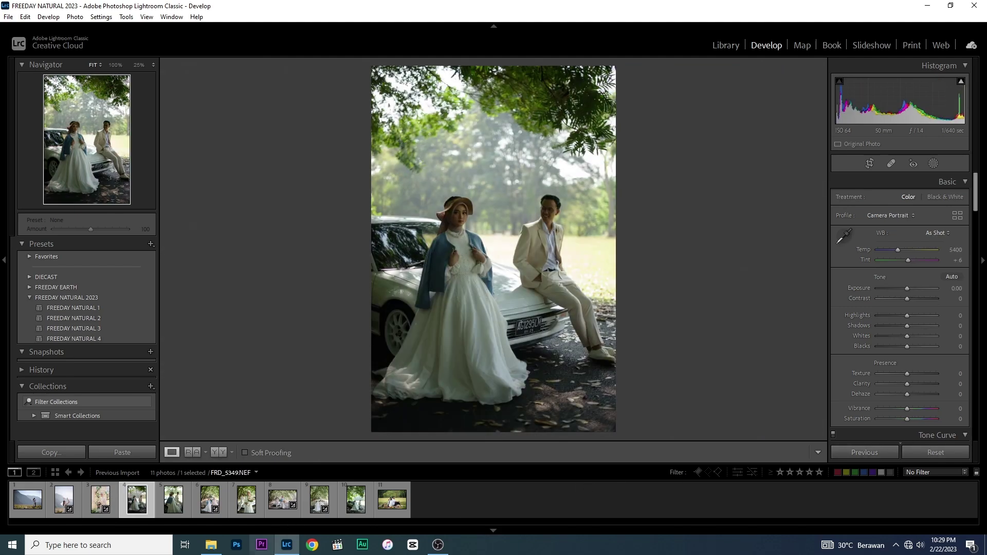
Step: Open the couple-under-trees photo, apply FREEDAY NATURAL 1, and set exposure just below zero and Shadows +28
left_click(356, 506)
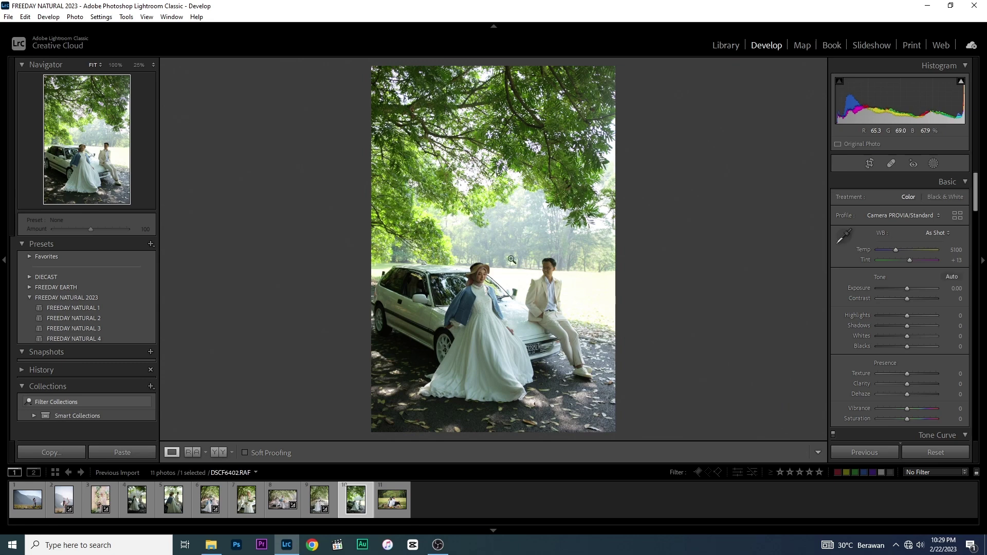
left_click(97, 307)
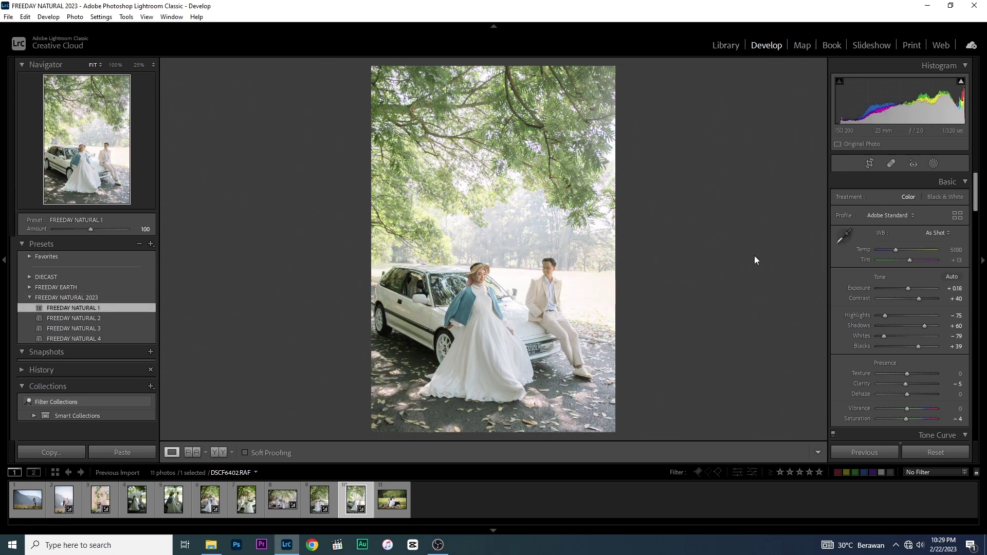
left_click_drag(909, 289, 907, 289)
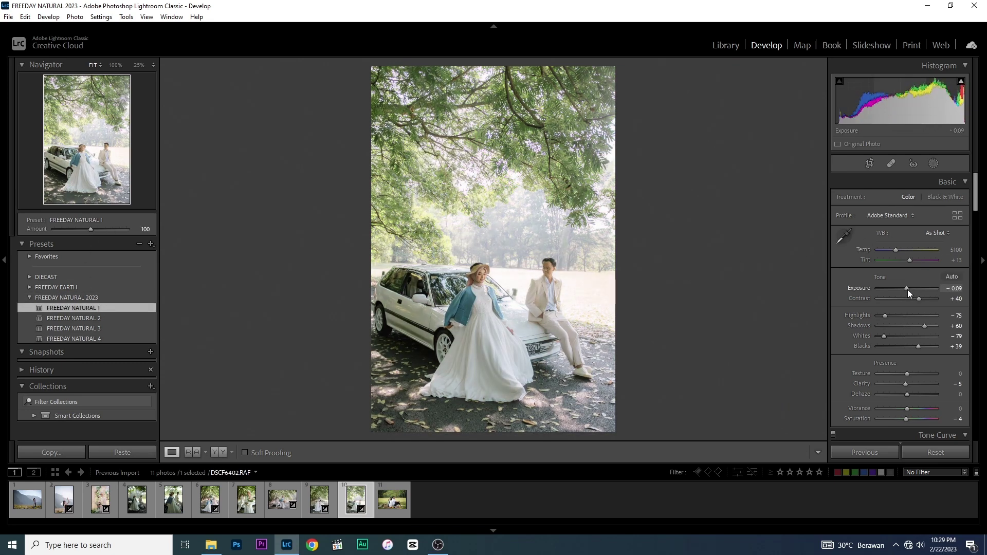
left_click_drag(923, 326, 926, 322)
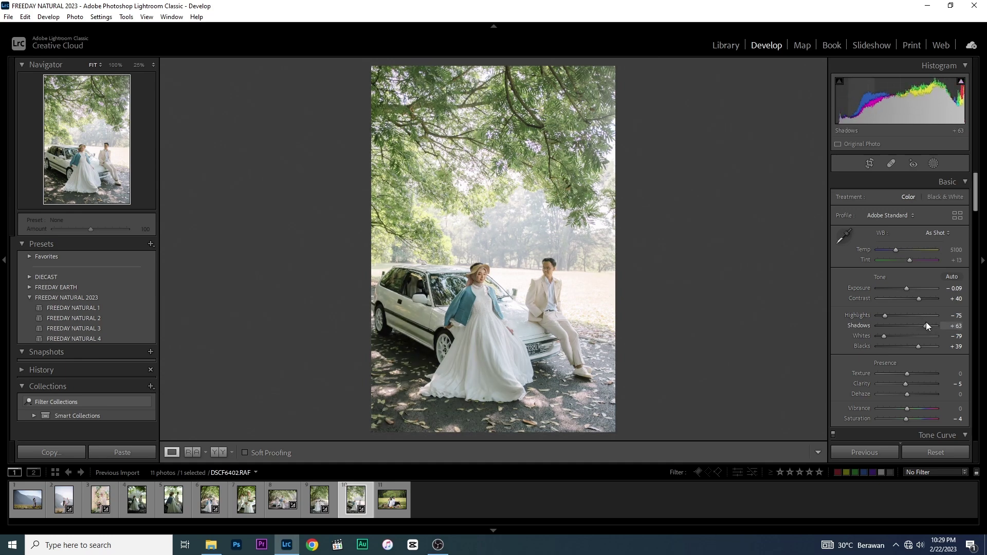
left_click_drag(910, 260, 912, 259)
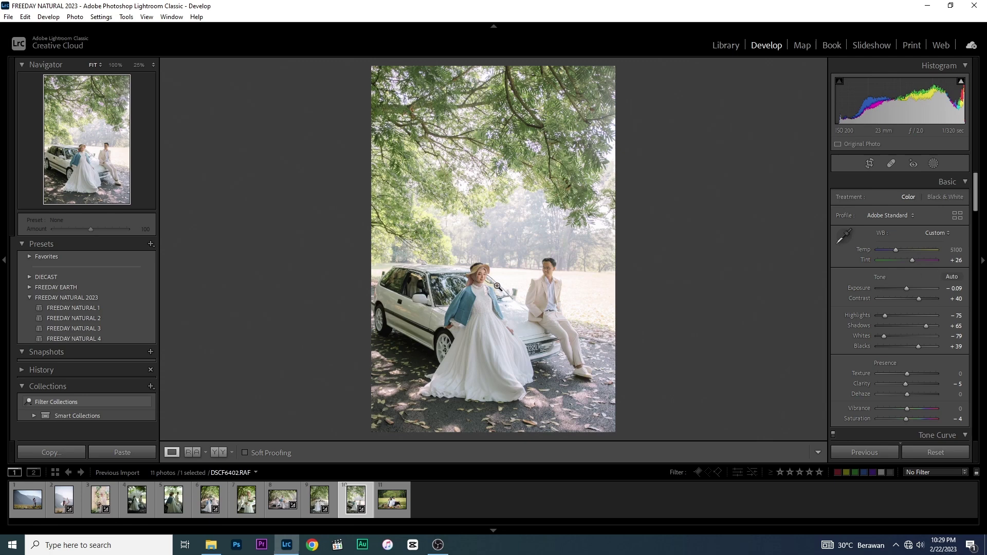
left_click(548, 275)
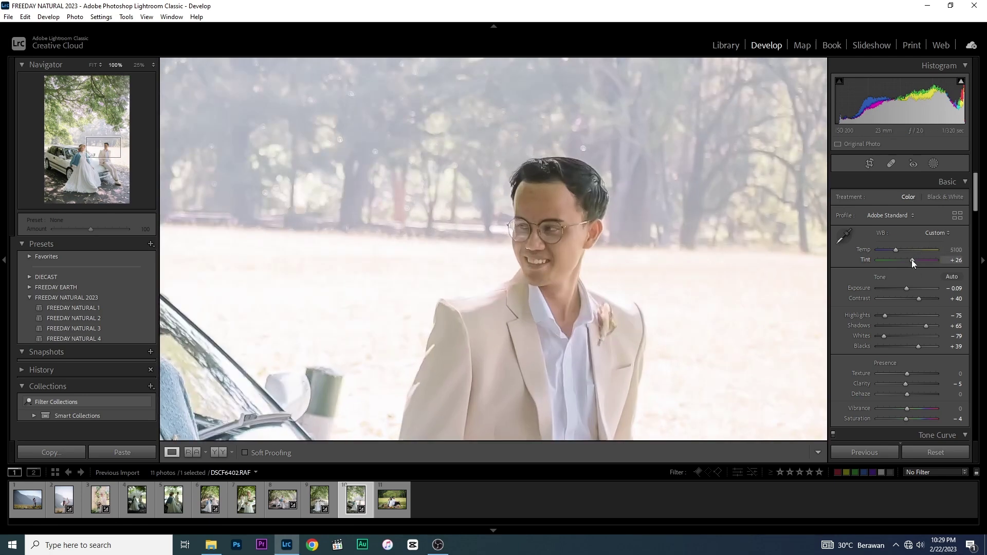
Step: Try Auto and As Shot white balance, ending at Temp 4895 and Tint +29
left_click(941, 233)
left_click(918, 257)
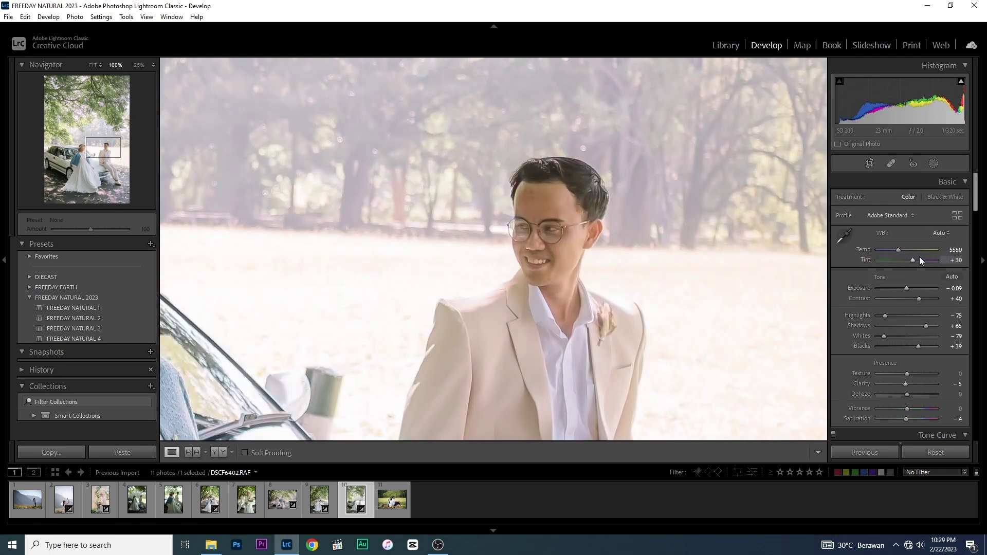
left_click_drag(894, 252, 892, 251)
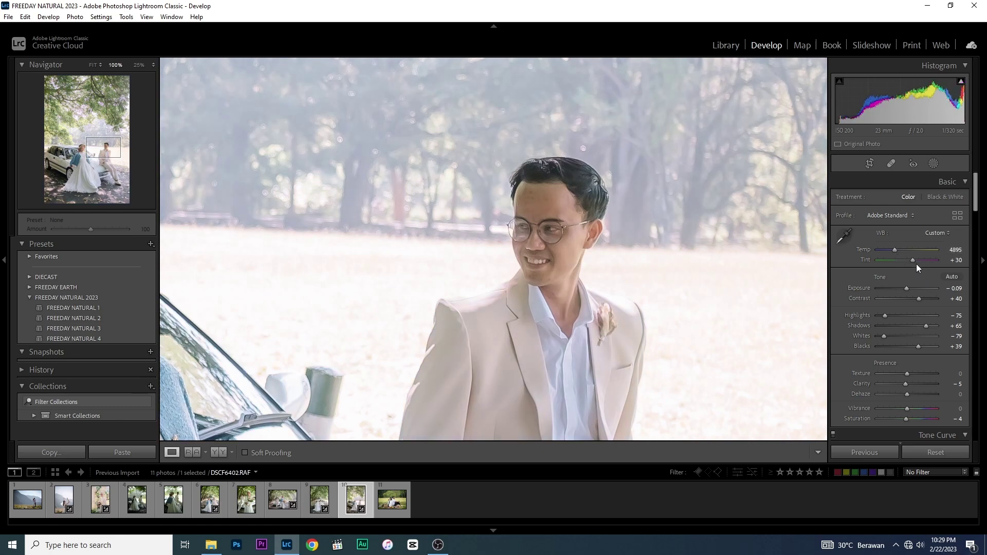
left_click_drag(912, 260, 911, 260)
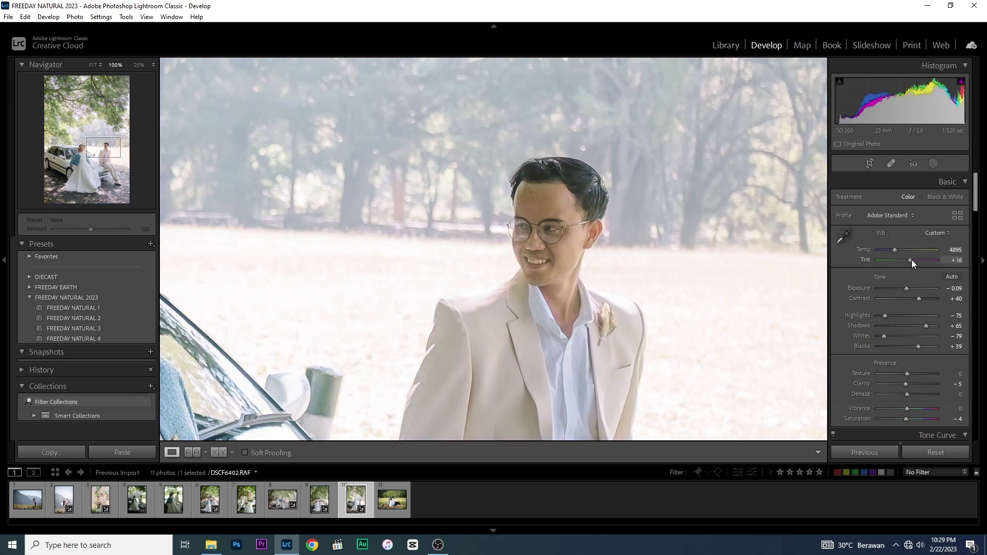
left_click(937, 232)
left_click(923, 257)
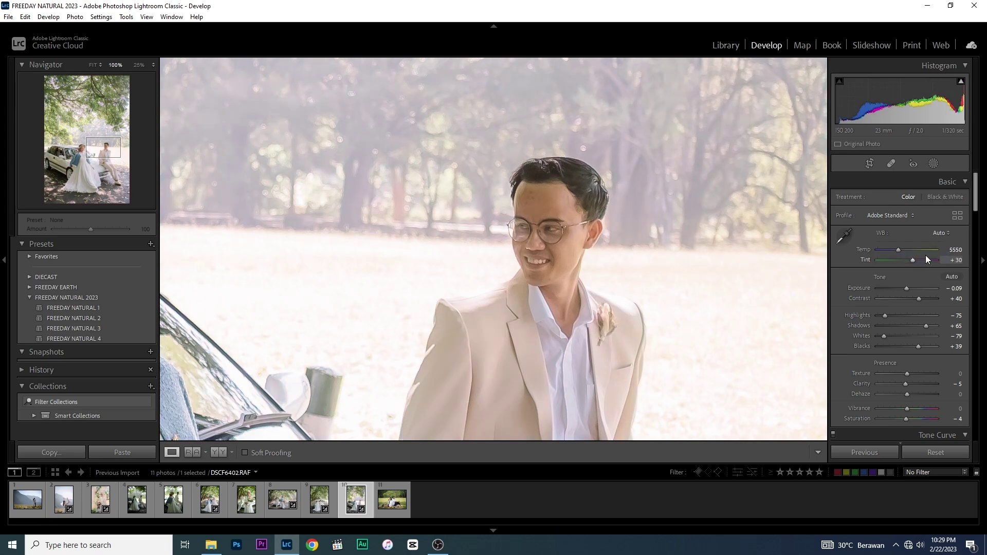
left_click(901, 246)
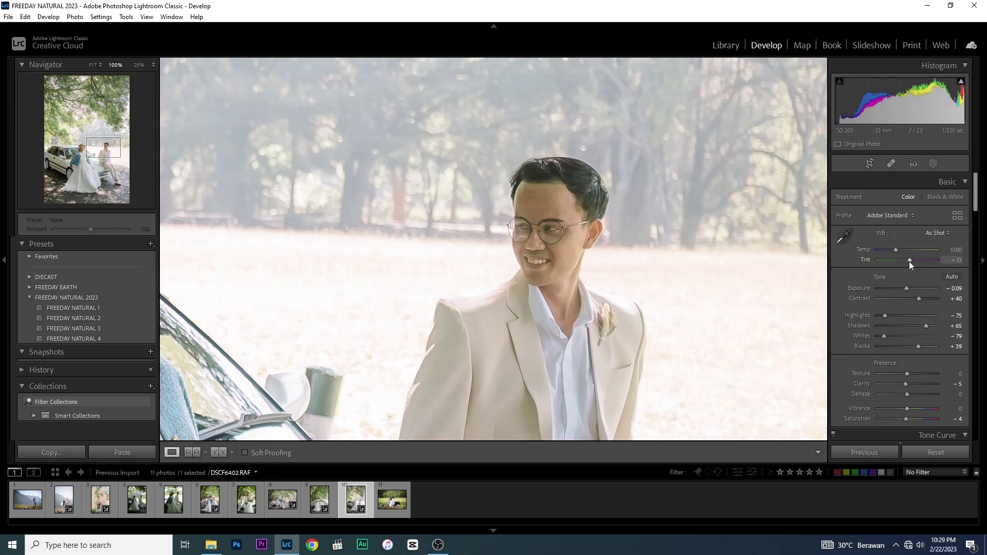
left_click_drag(908, 261, 895, 251)
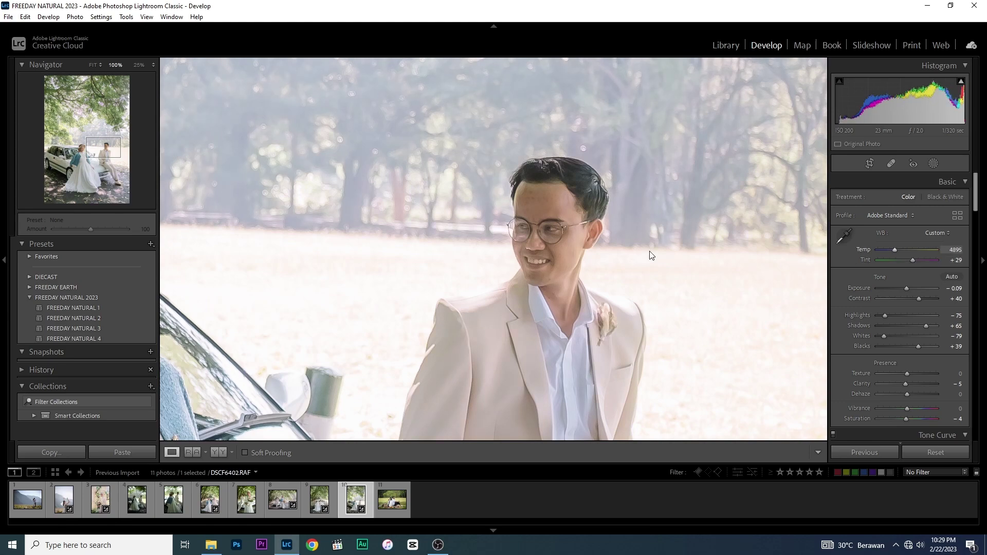
left_click(624, 248)
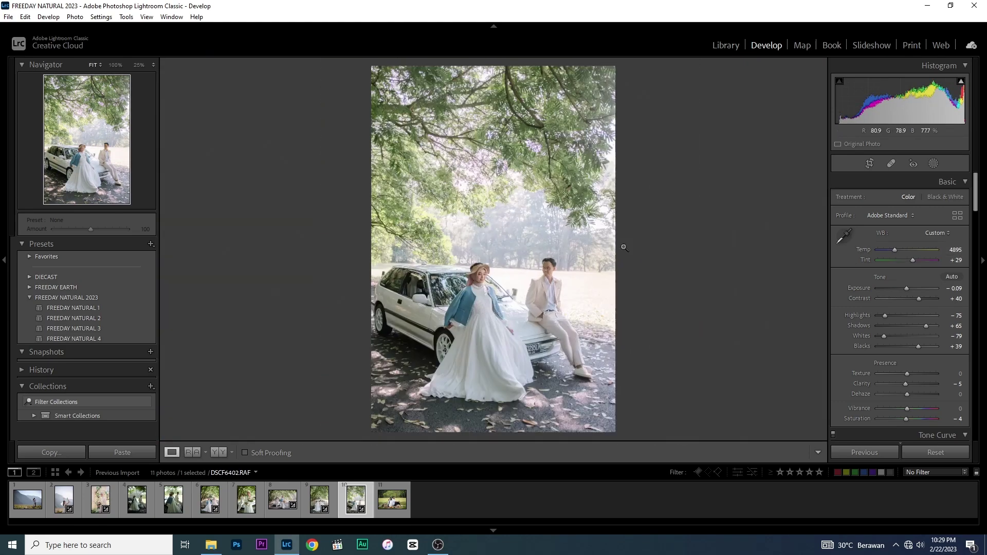
Step: Reset Exposure to 0, lift Shadows to +75, set tone-curve Lights to -28, and compare Before/After
double_click(905, 287)
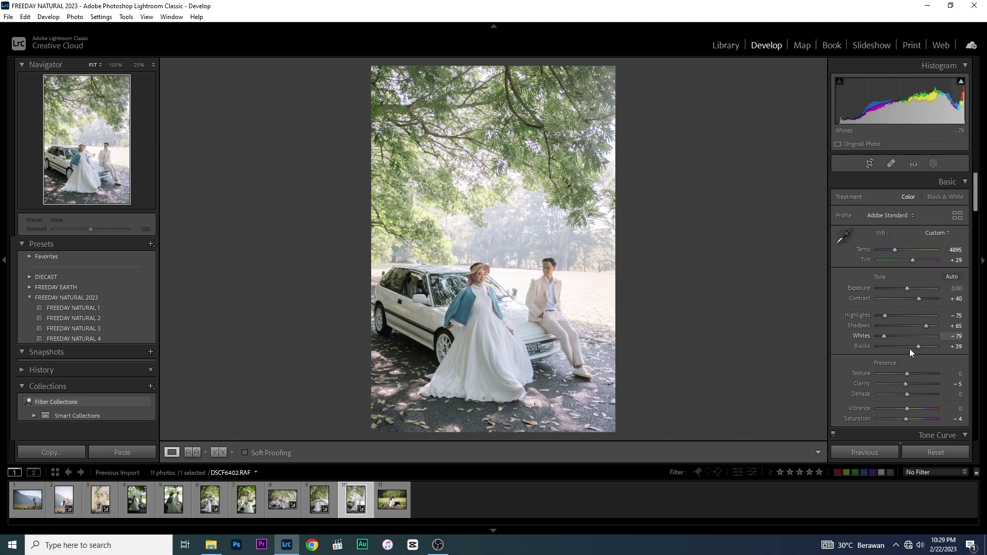
left_click_drag(918, 326, 924, 326)
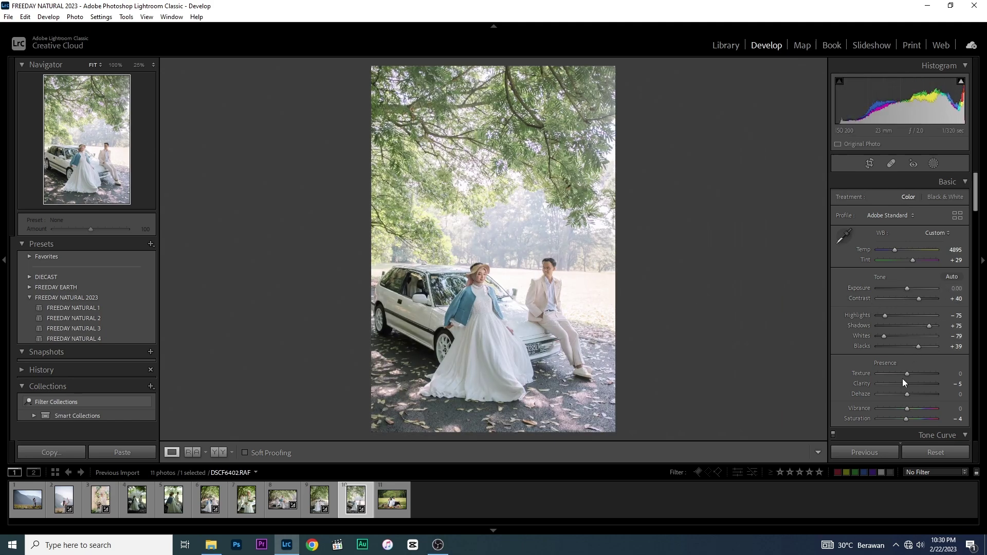
scroll(903, 382, "down", 5)
mouse_move(901, 372)
left_mouse_down()
mouse_move(914, 370)
mouse_move(897, 382)
left_mouse_up()
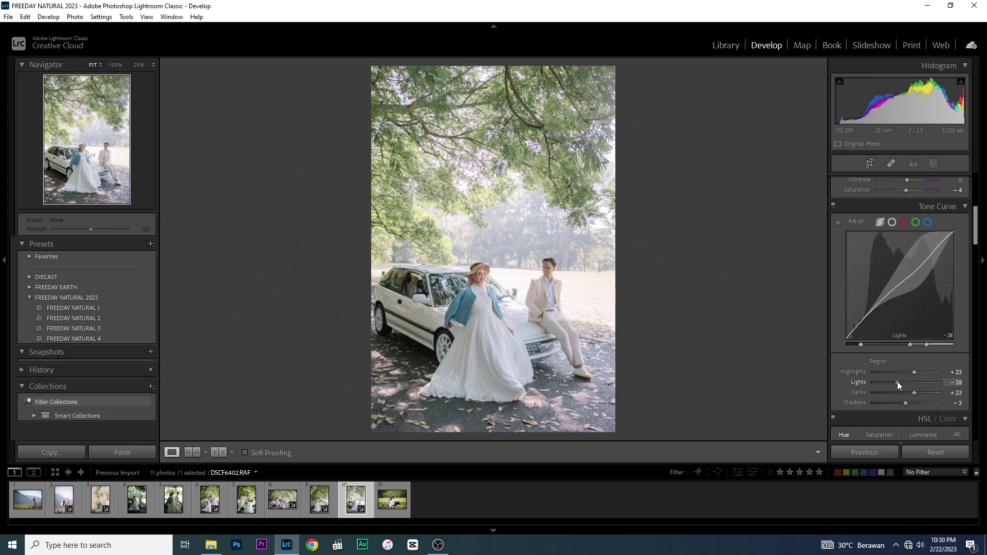
left_click(214, 453)
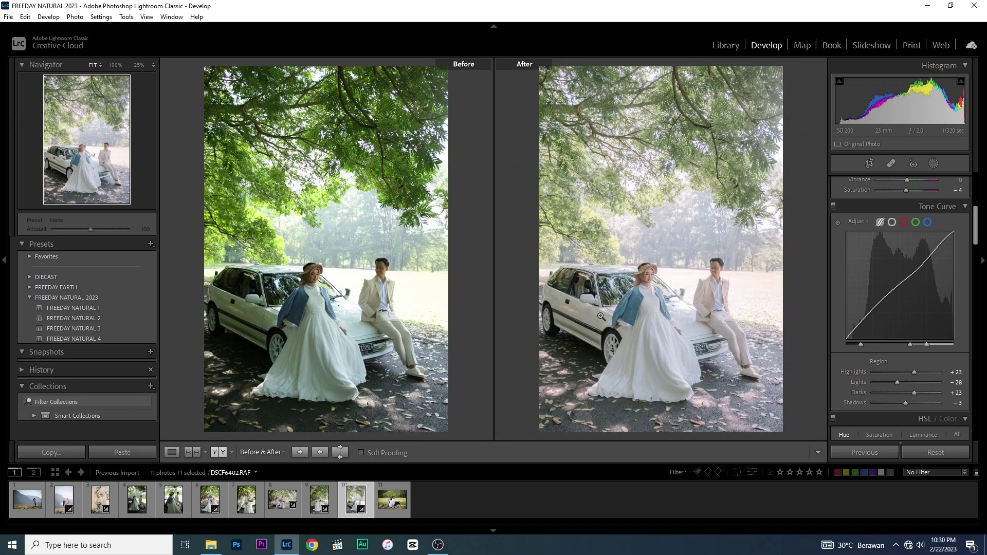
left_click(166, 452)
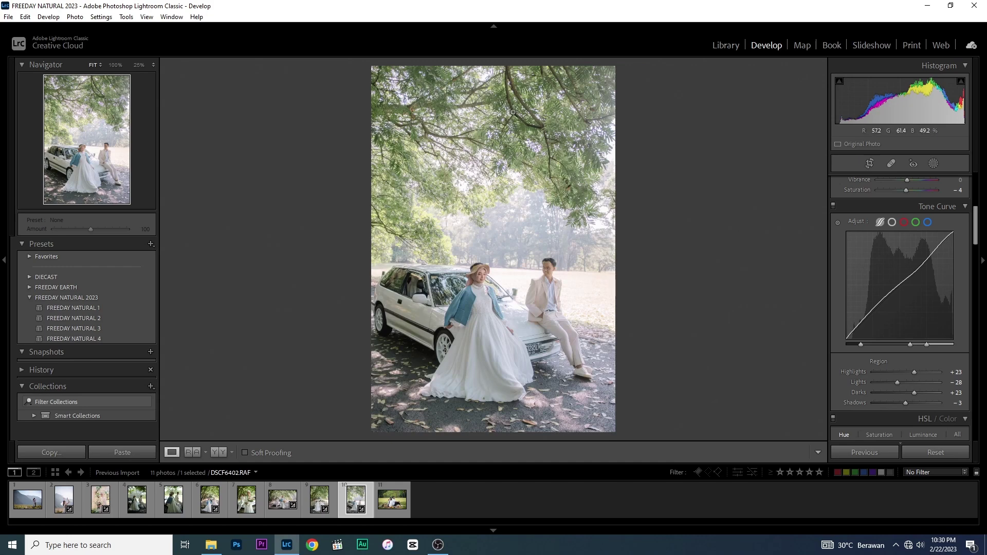
scroll(926, 193, "up", 5)
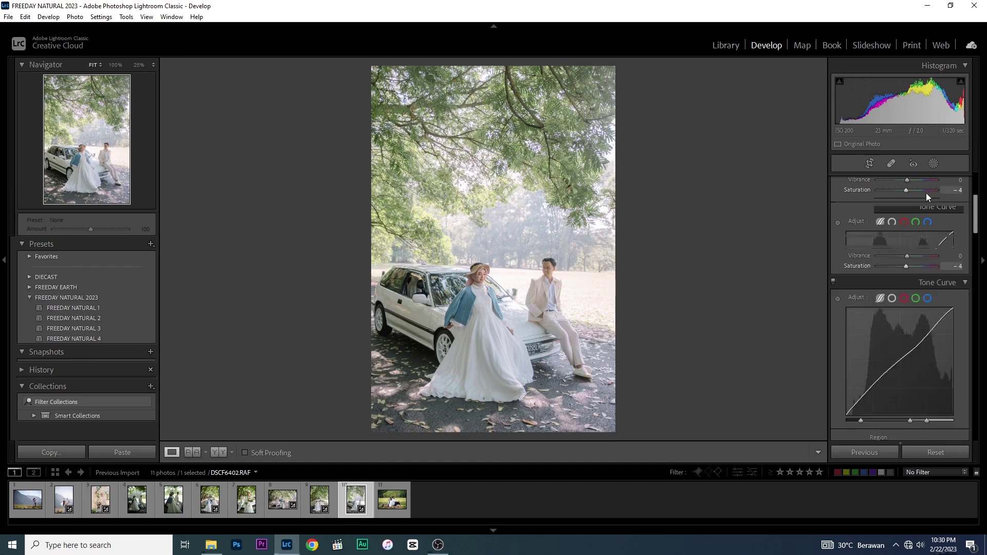
Step: Draw a linear gradient over the photo's top, setting exposure −0.44, highlights −34 and temperature +24
left_click(933, 165)
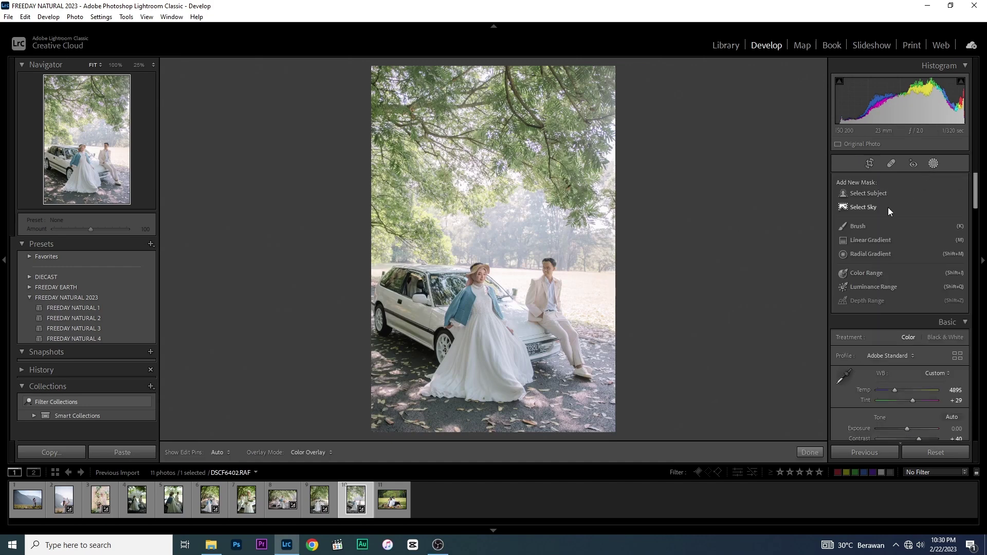
left_click(877, 241)
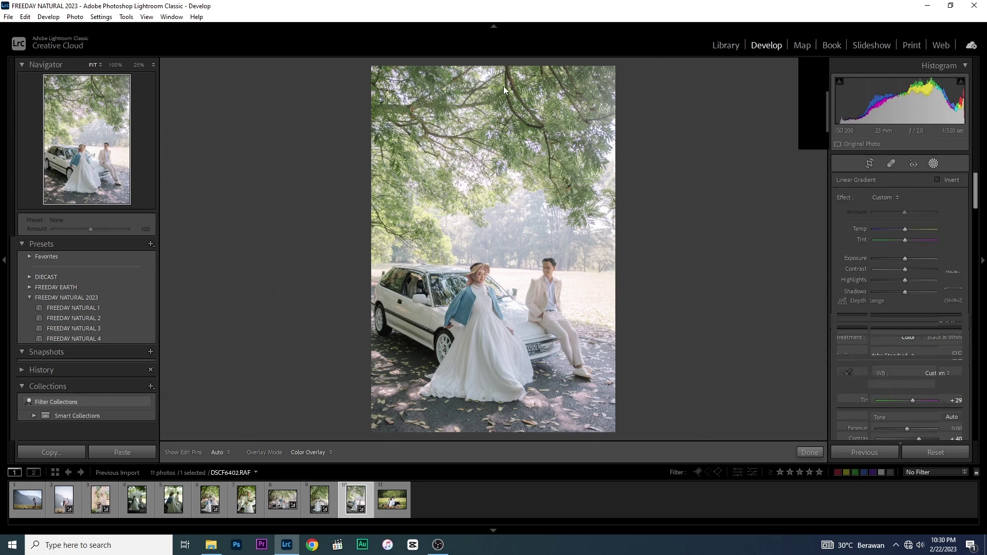
left_click_drag(524, 66, 527, 268)
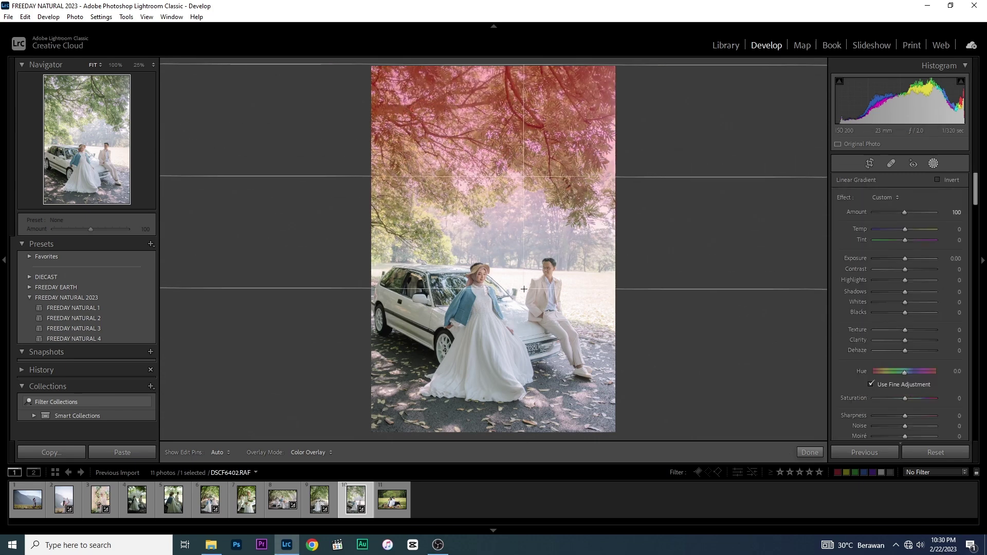
left_click_drag(901, 255, 897, 256)
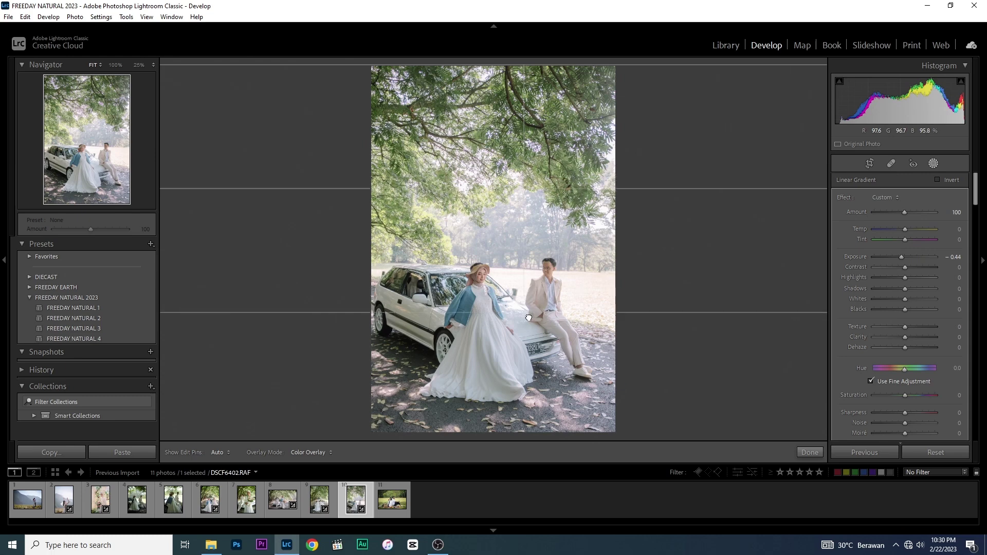
left_click_drag(525, 288, 524, 321)
mouse_move(900, 280)
left_mouse_down()
mouse_move(889, 279)
mouse_move(894, 298)
mouse_move(907, 289)
mouse_move(897, 287)
left_mouse_up()
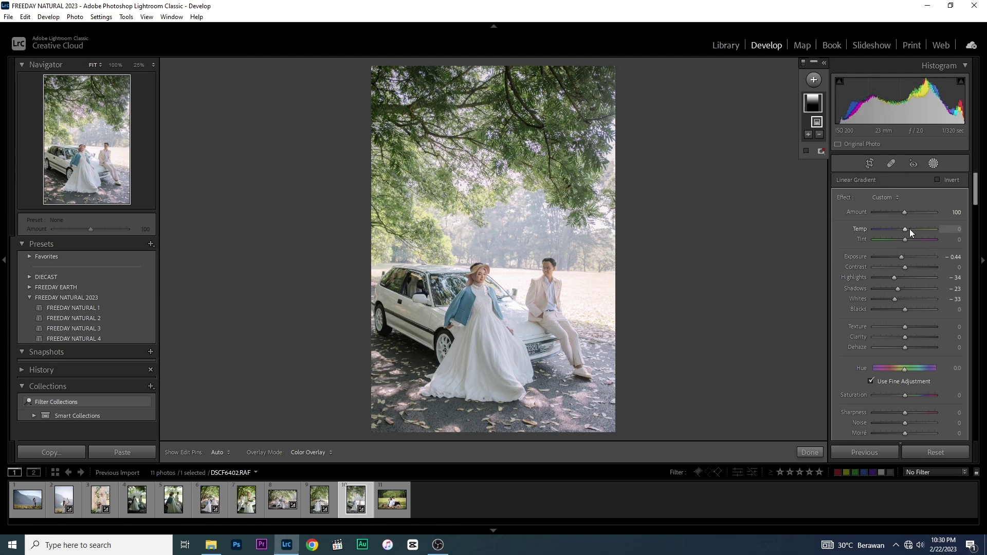
mouse_move(908, 230)
left_mouse_down()
mouse_move(896, 227)
mouse_move(912, 229)
left_mouse_up()
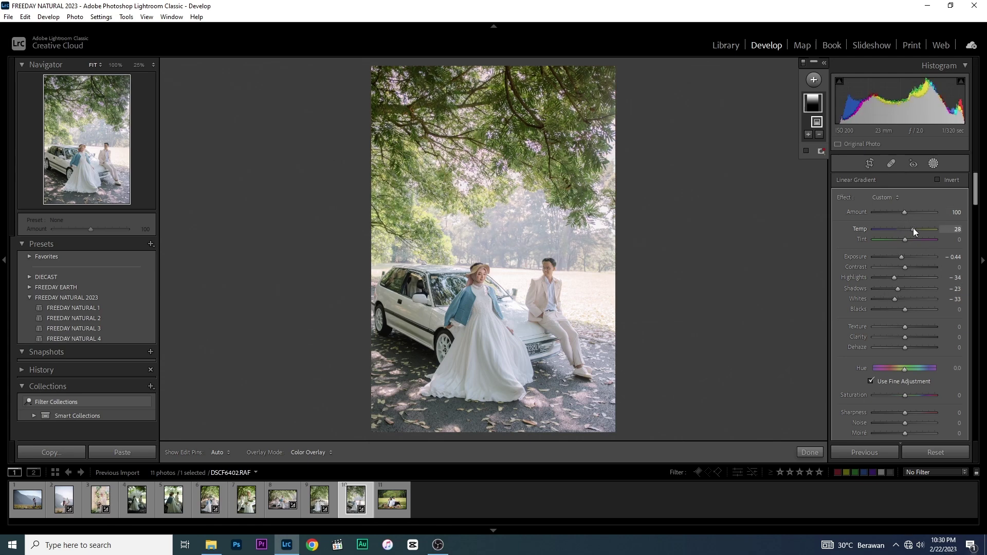
left_click(813, 451)
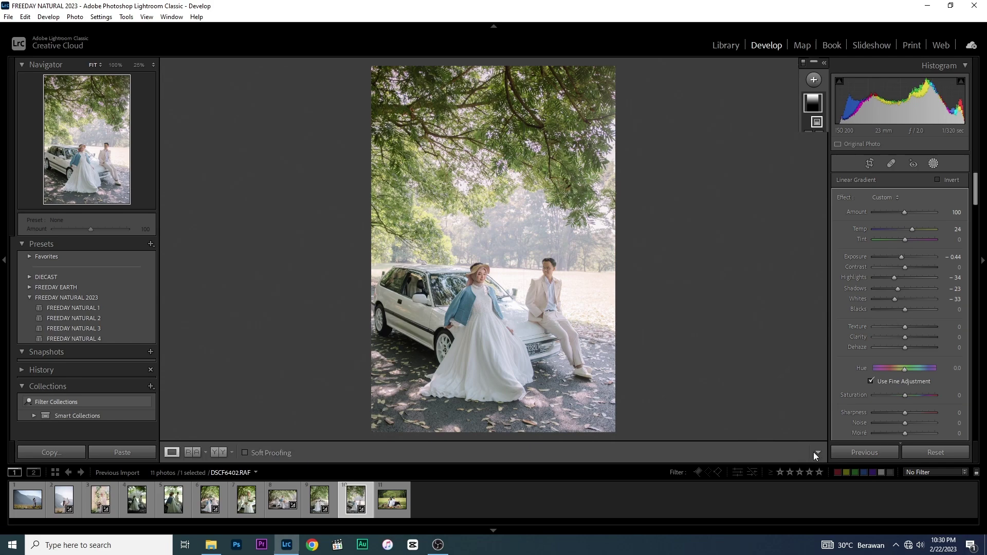
Step: Check the woman's face at 100%, fit the view, then open the seated-couple-on-car photo
left_click(473, 284)
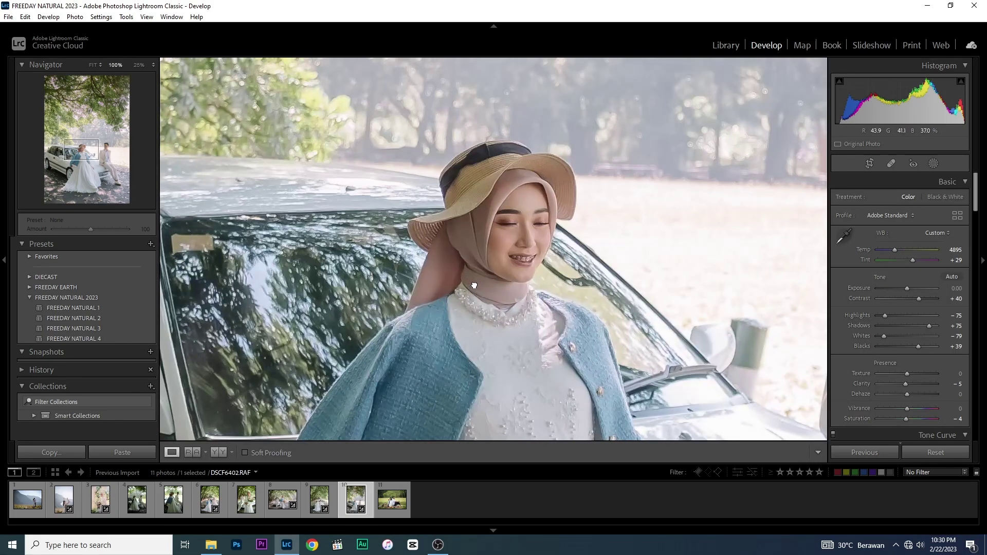
left_click(474, 282)
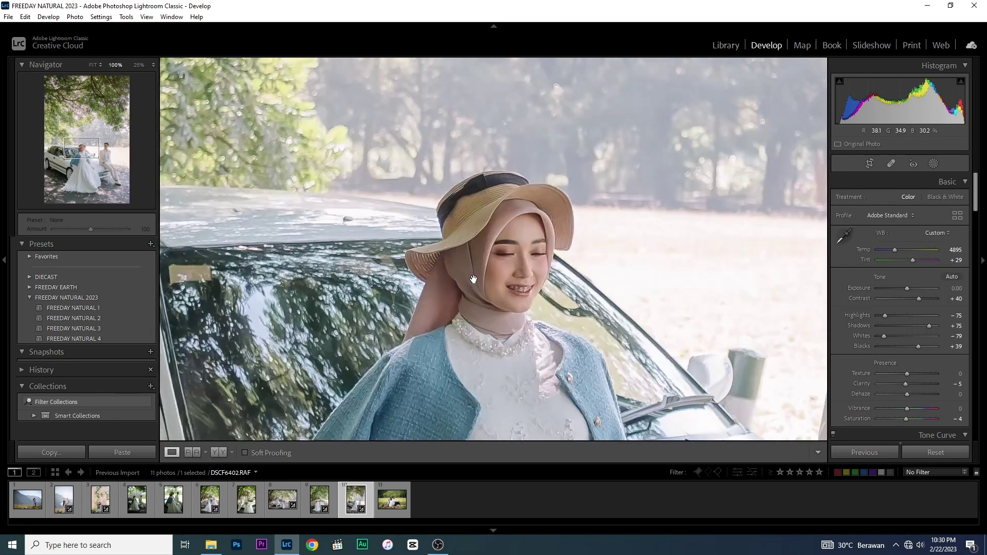
left_click(469, 278)
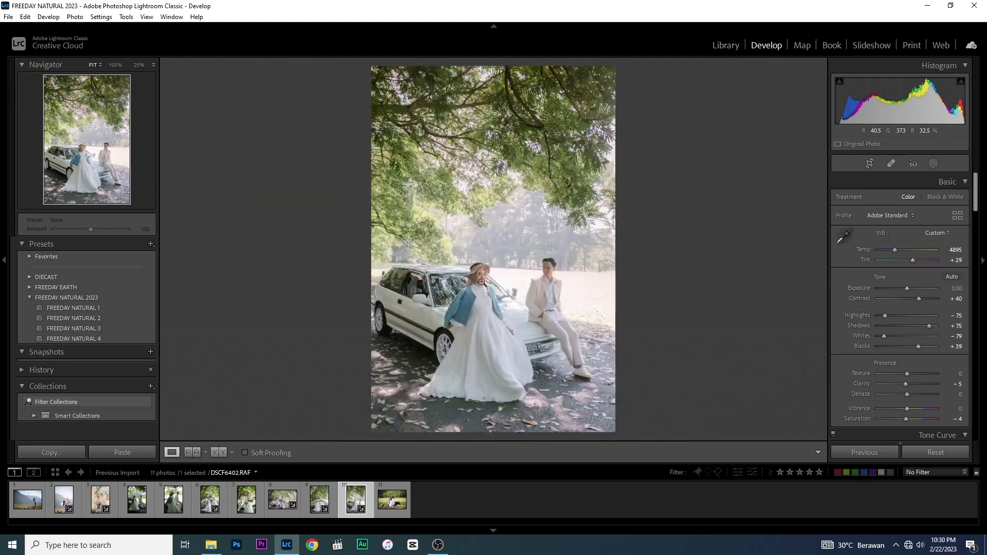
left_click(492, 288)
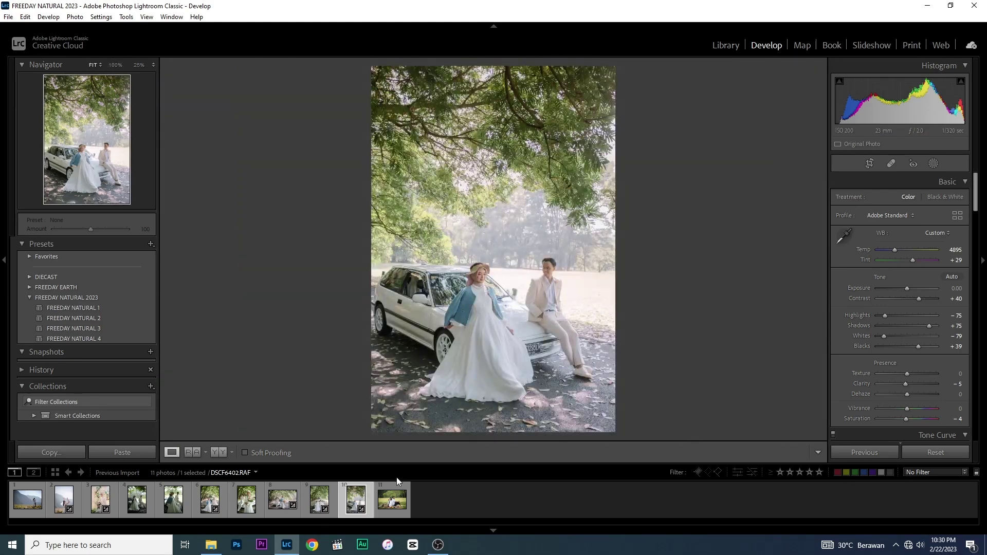
mouse_move(282, 499)
left_click(271, 515)
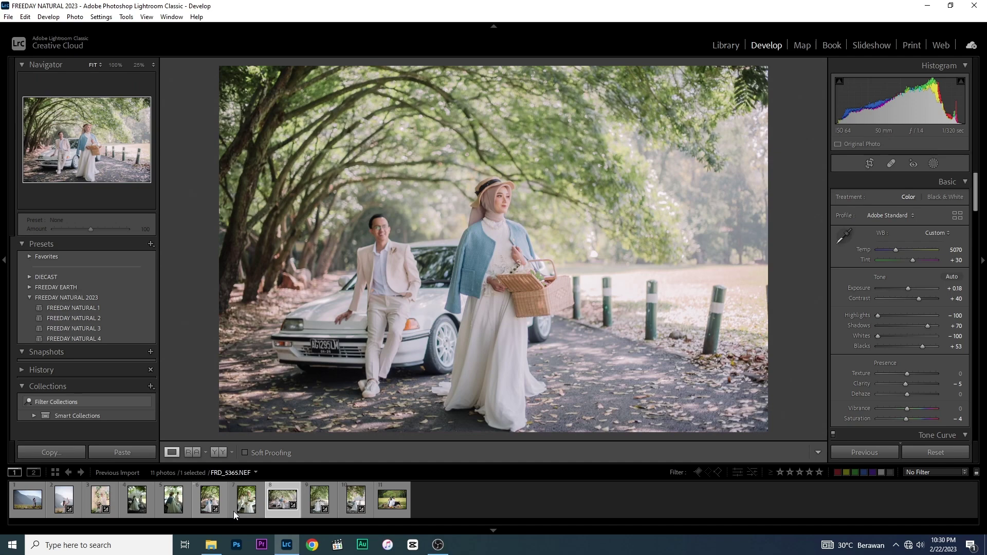
left_click(224, 507)
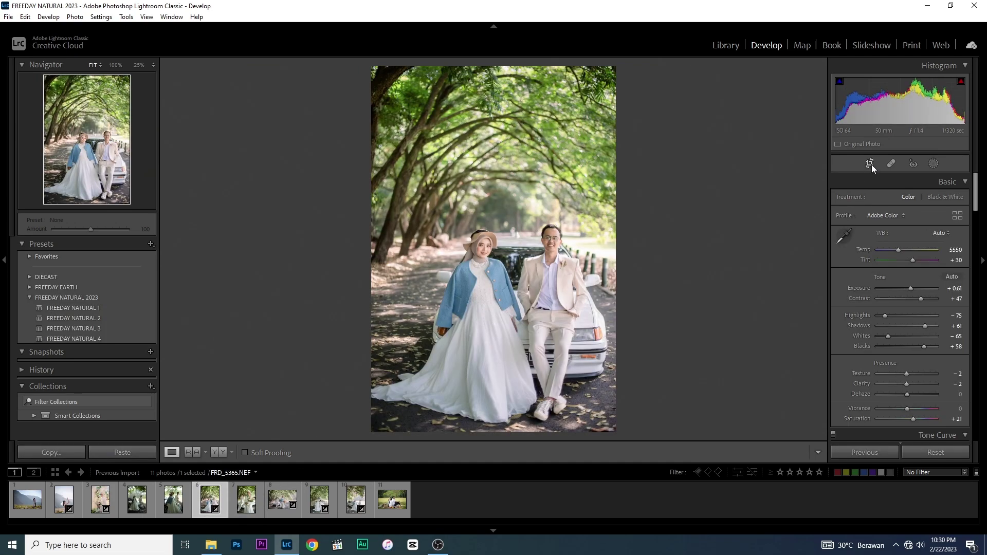
Step: Reset the seated-couple photo, apply FREEDAY NATURAL 4, and set Contrast +25 and Exposure +0.53
left_click(936, 452)
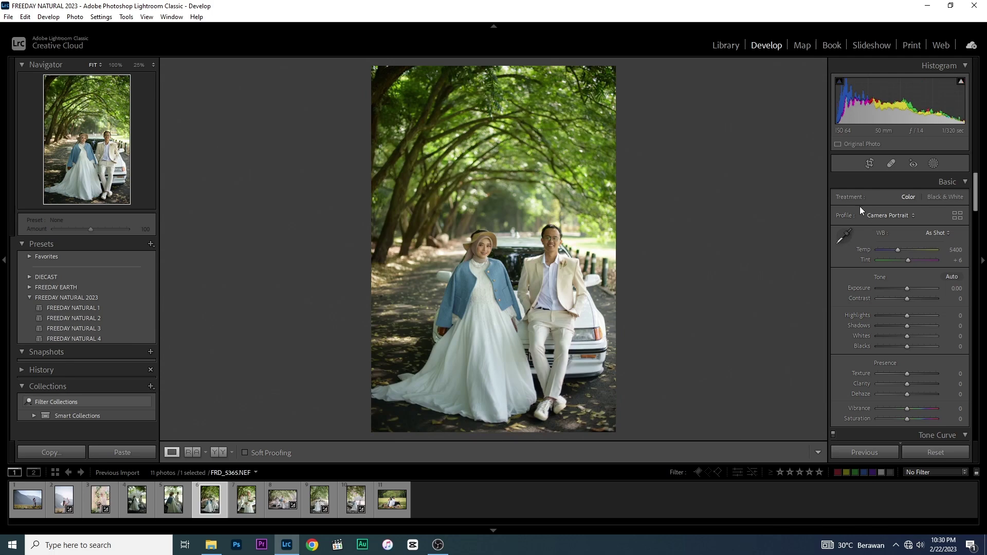
left_click(870, 164)
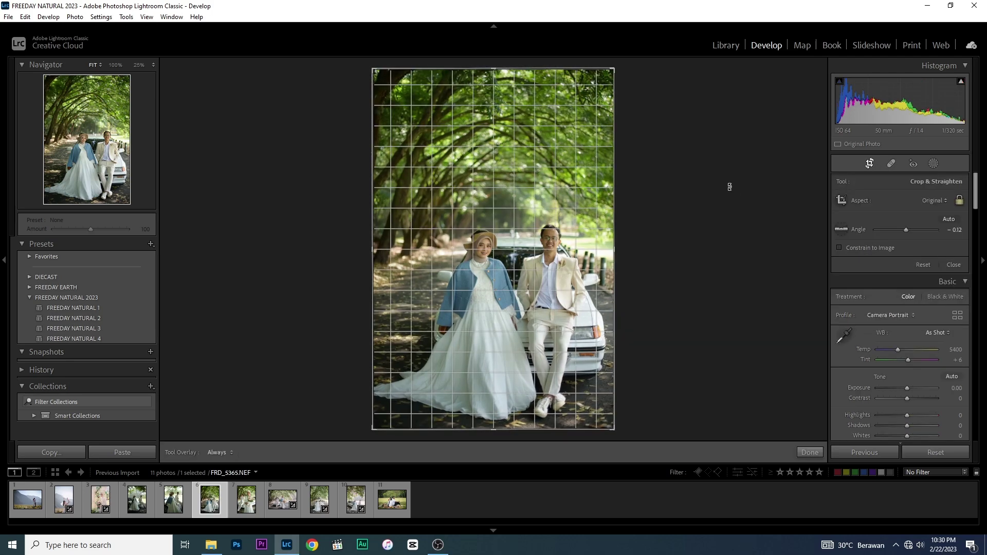
left_click(870, 166)
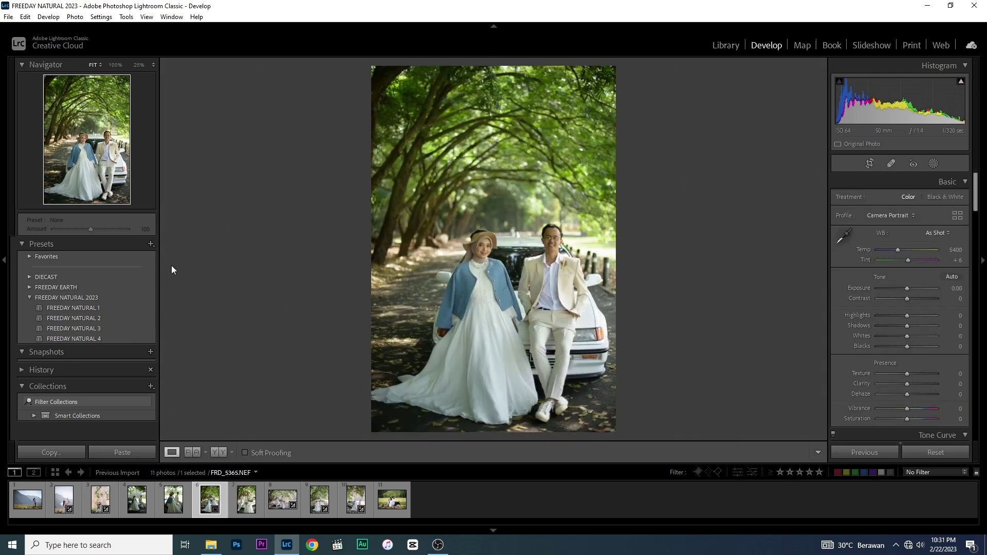
left_click(104, 338)
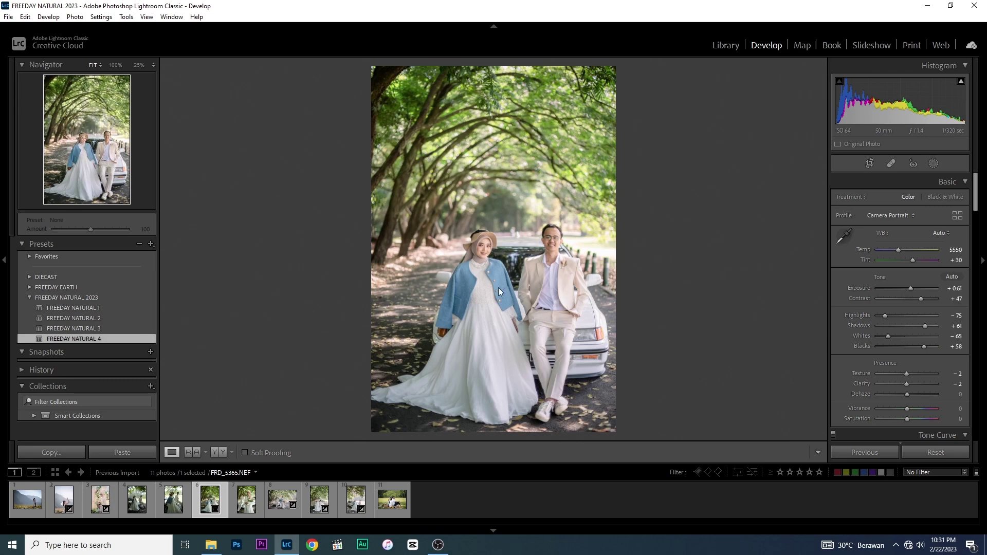
left_click(914, 299)
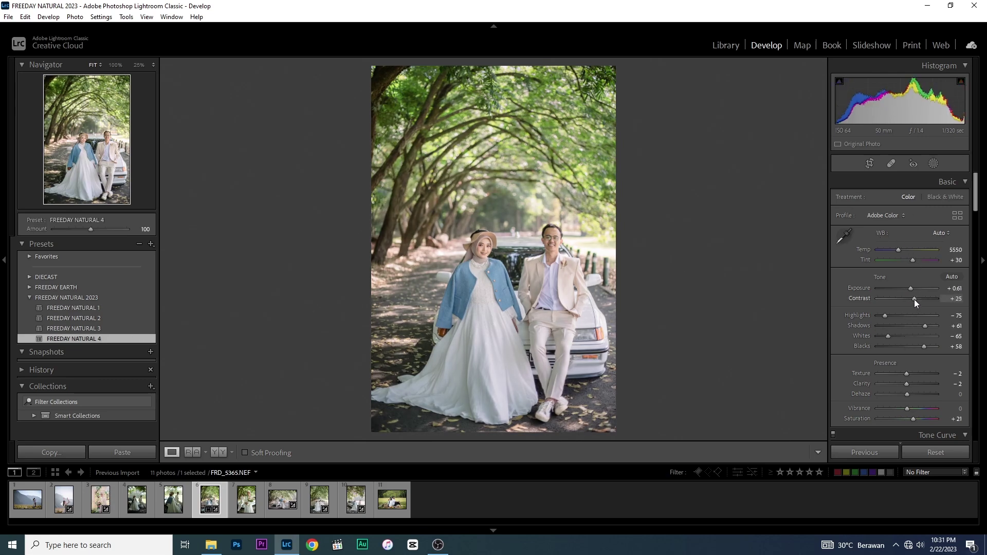
left_click(910, 287)
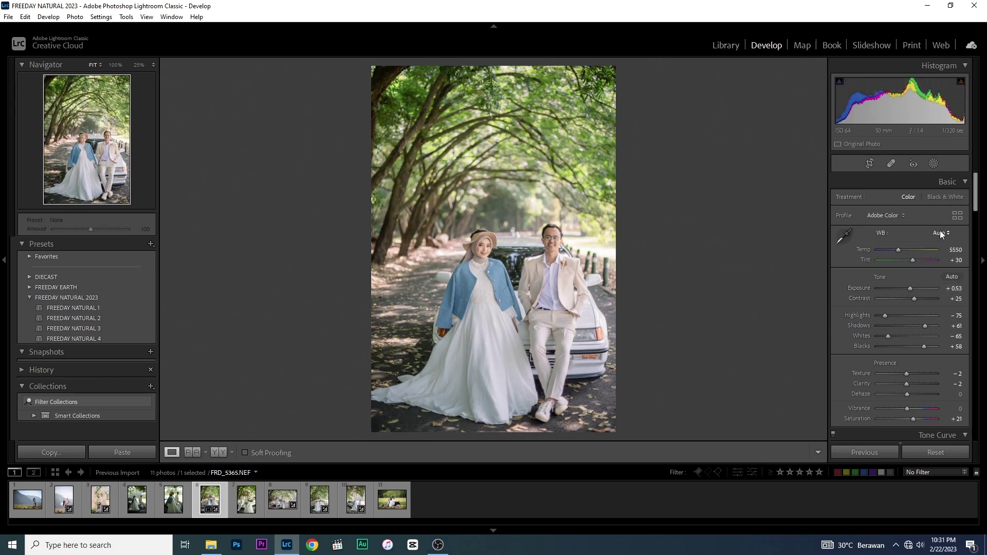
Step: Cool the temperature to 5400 and lift the tone-curve Highlights to about +8
left_click_drag(897, 249, 898, 251)
left_click_drag(895, 252, 898, 251)
scroll(910, 344, "down", 2)
scroll(904, 351, "down", 3)
left_click_drag(896, 372, 909, 373)
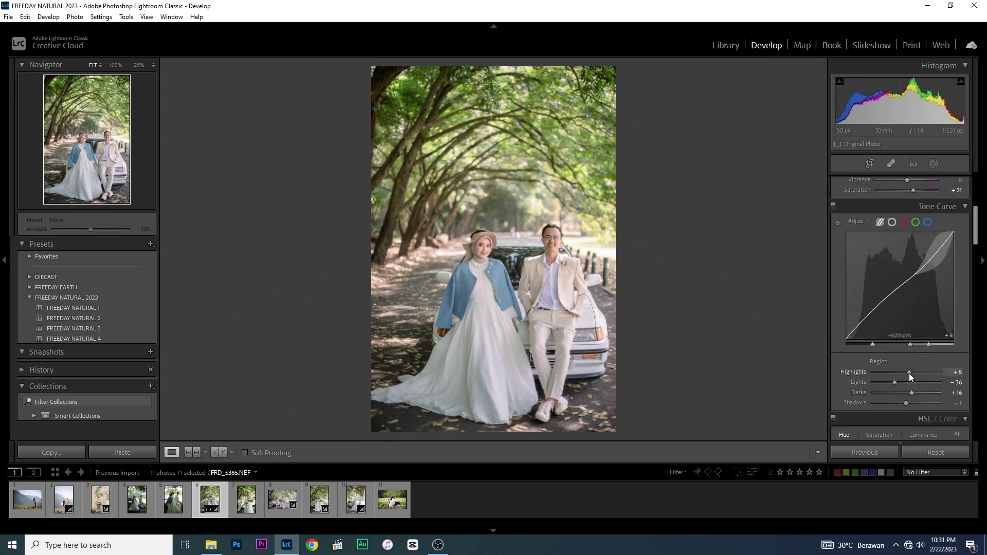
scroll(913, 271, "up", 5)
scroll(914, 330, "down", 2)
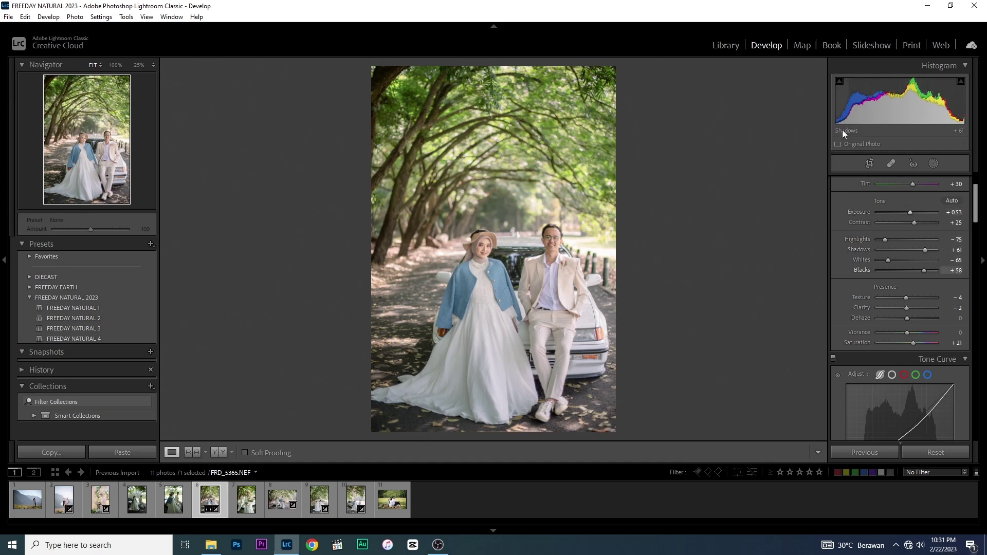
Step: Show Before/After side by side at 100%, panning from the bride's face to the groom's
left_click(488, 247)
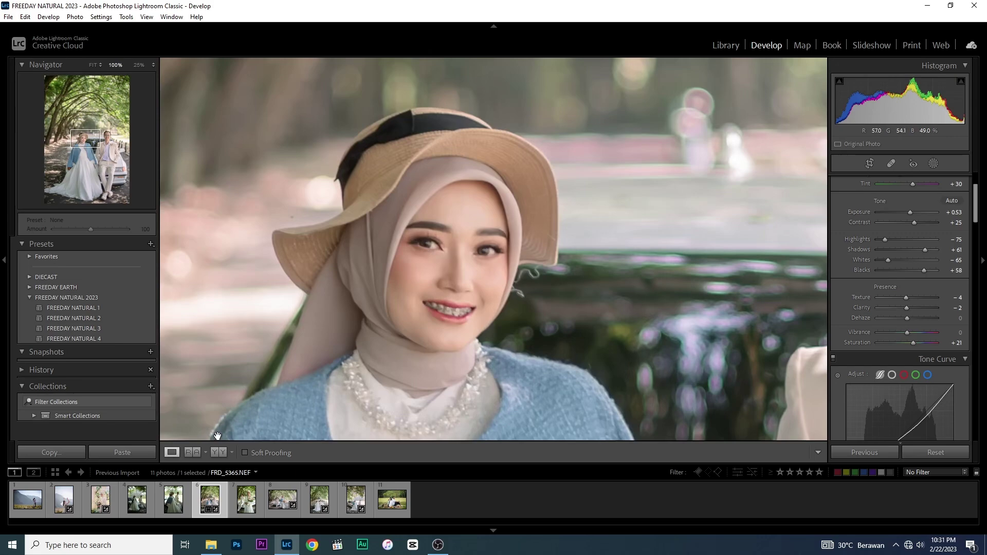
left_click(224, 452)
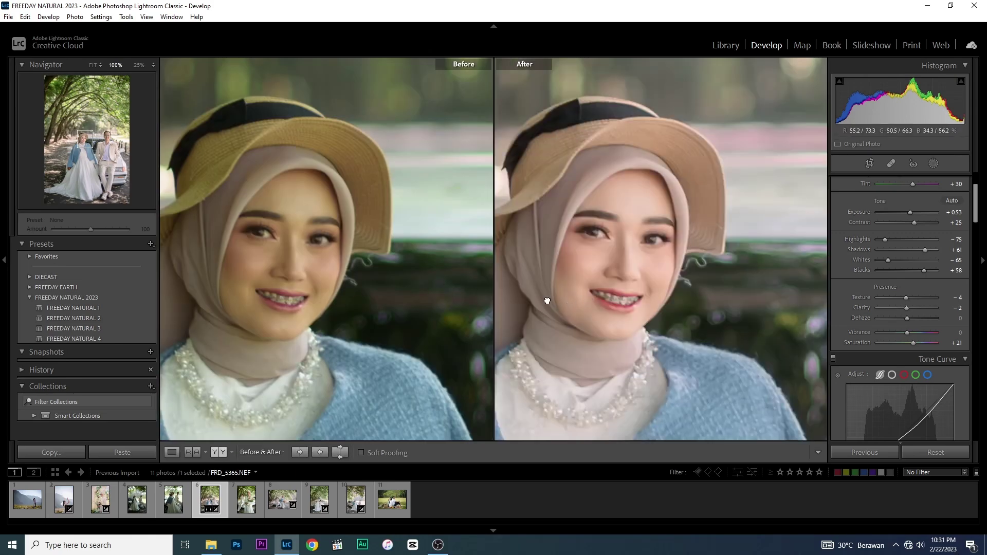
left_click_drag(547, 301, 216, 268)
left_click_drag(562, 276, 368, 273)
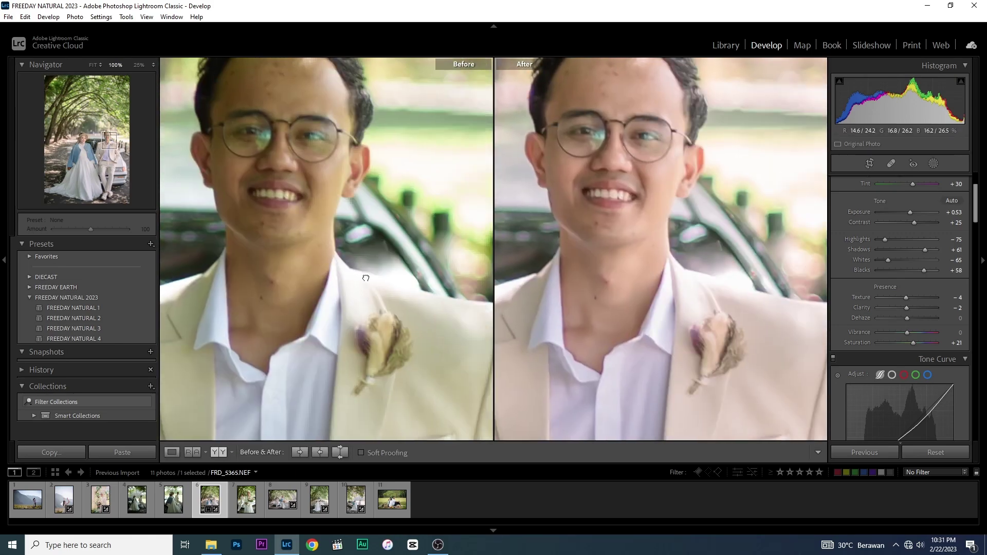
left_click(371, 299)
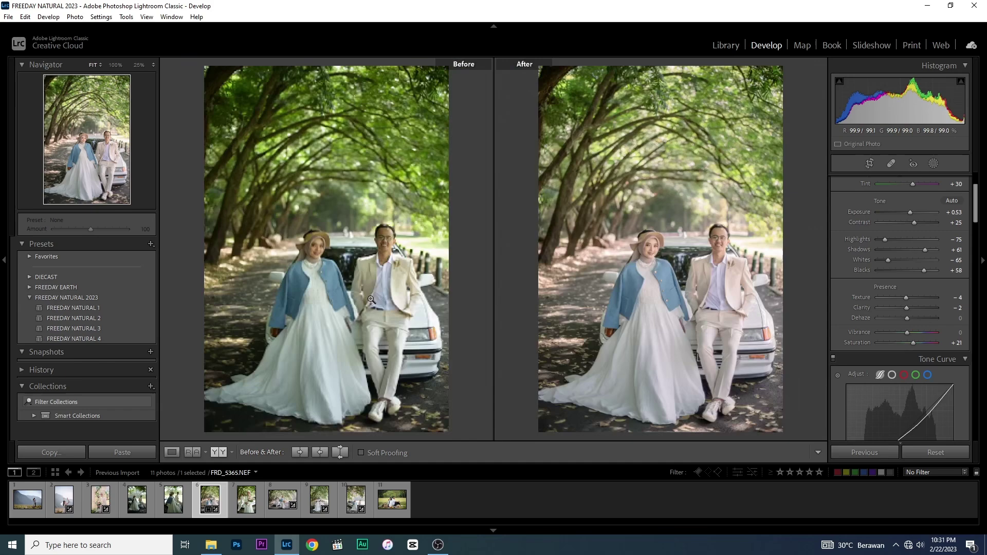
Step: Zoom both views in again to recheck the groom's face, then back out to Fit
left_click(708, 263)
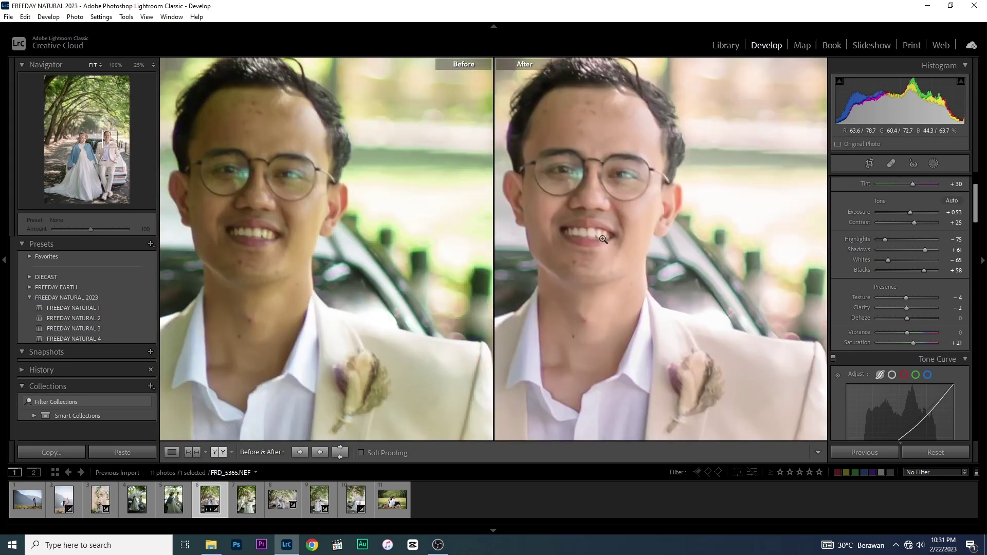
left_click(526, 274)
left_click(383, 239)
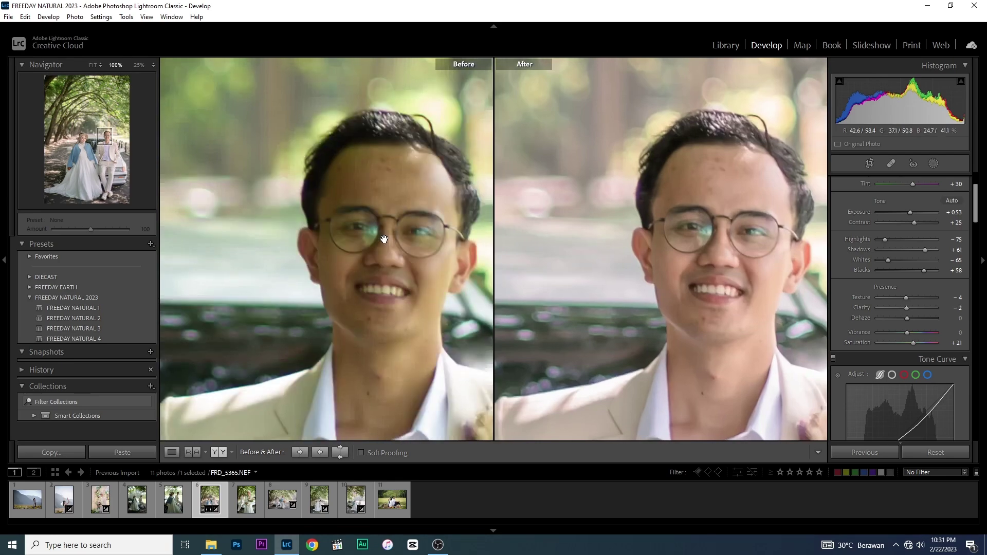
mouse_move(370, 186)
left_mouse_down()
mouse_move(395, 290)
mouse_move(364, 231)
left_mouse_up()
left_click(379, 159)
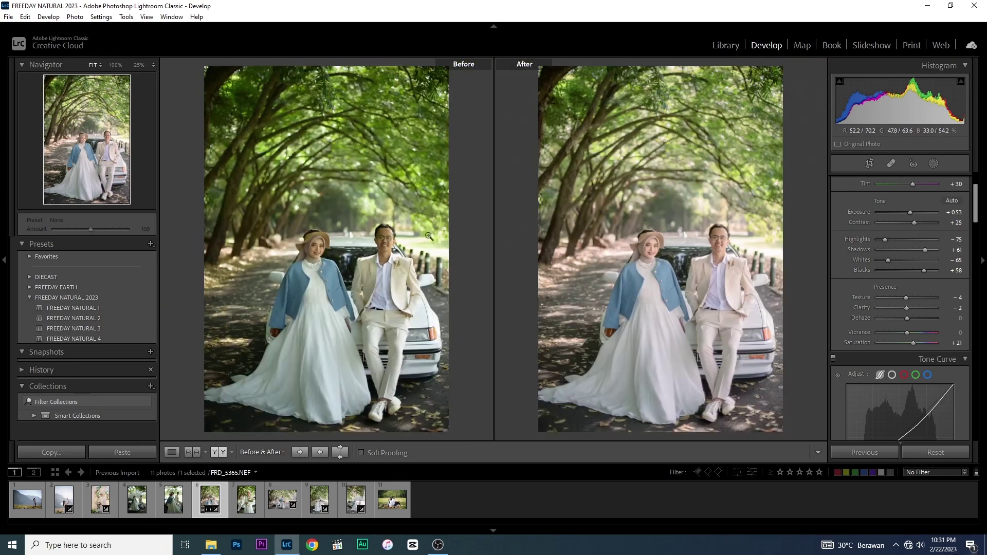
Step: Back in Loupe view, set the profile to Adobe Portrait after trying Adobe Standard and Adobe Color
left_click(172, 452)
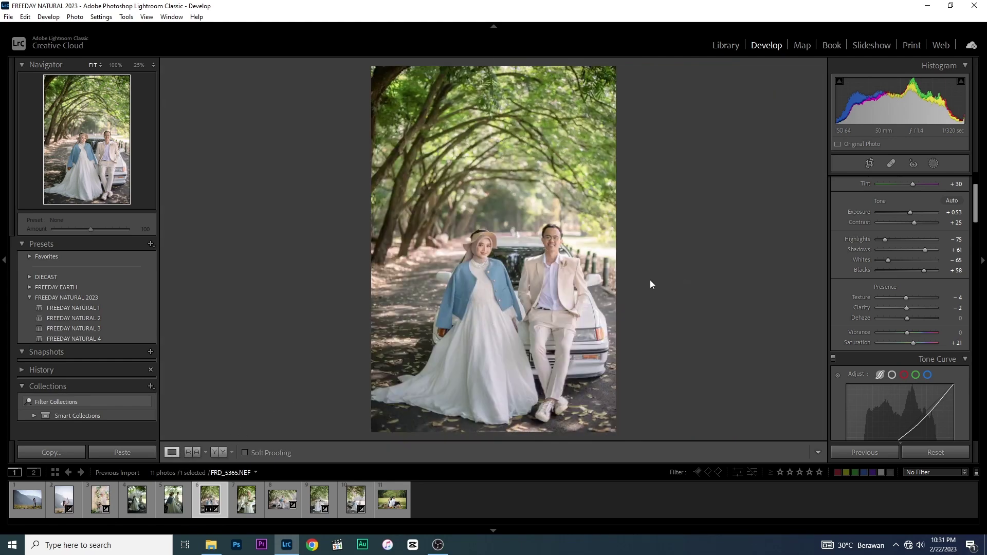
scroll(879, 262, "up", 3)
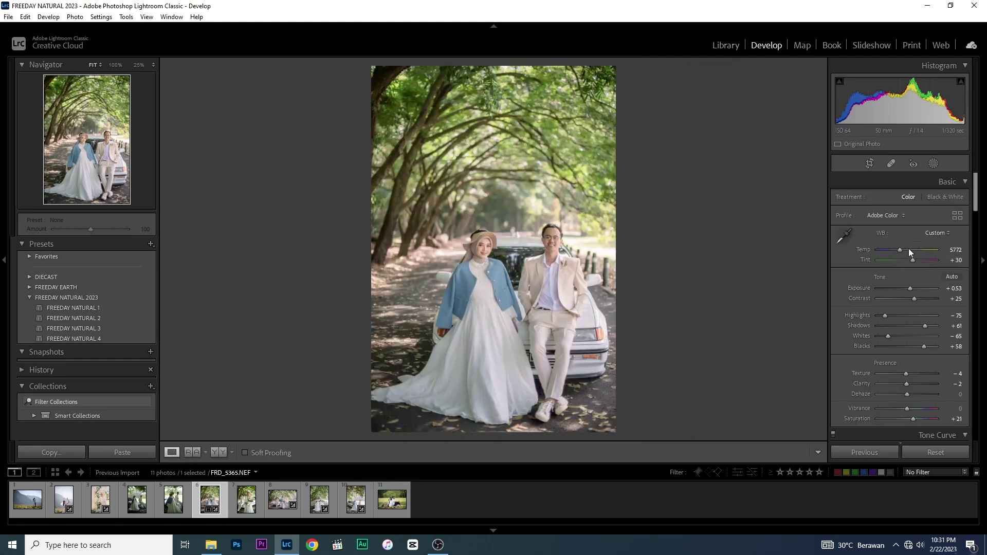
left_click(881, 216)
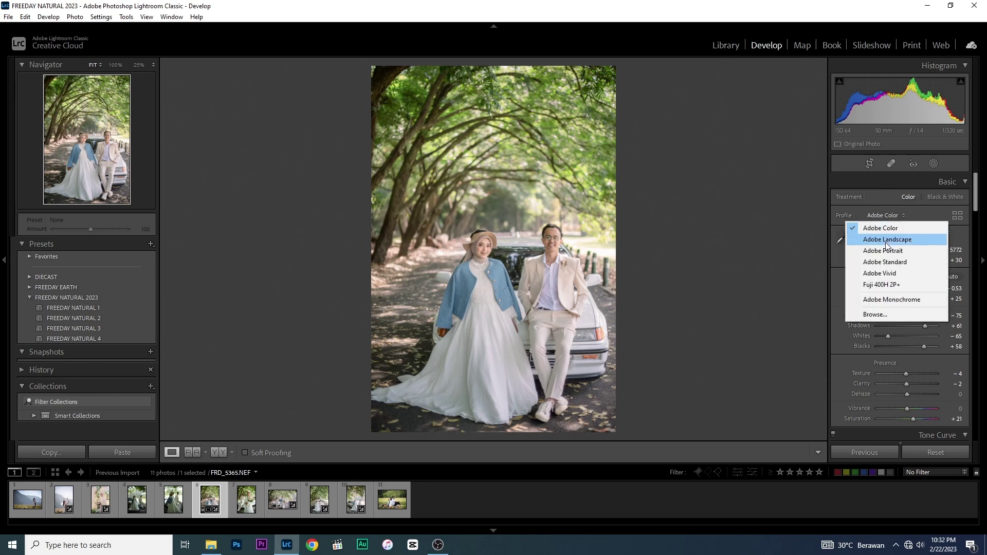
left_click(887, 262)
left_click(884, 216)
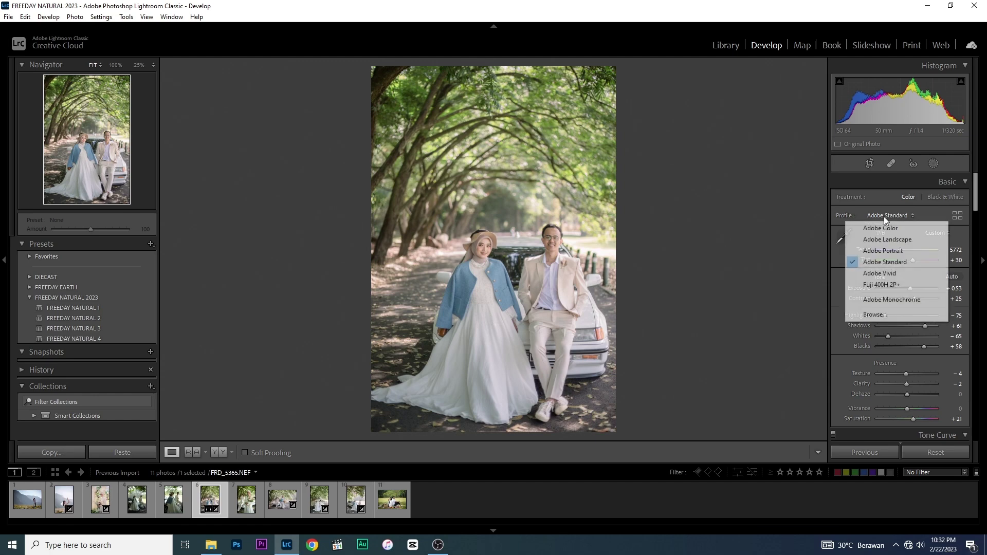
left_click(881, 228)
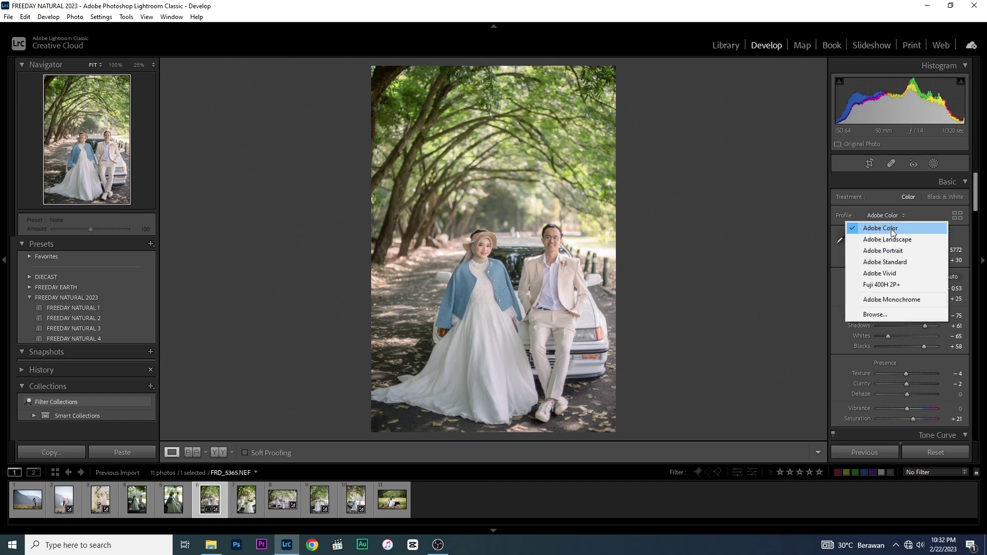
left_click(901, 251)
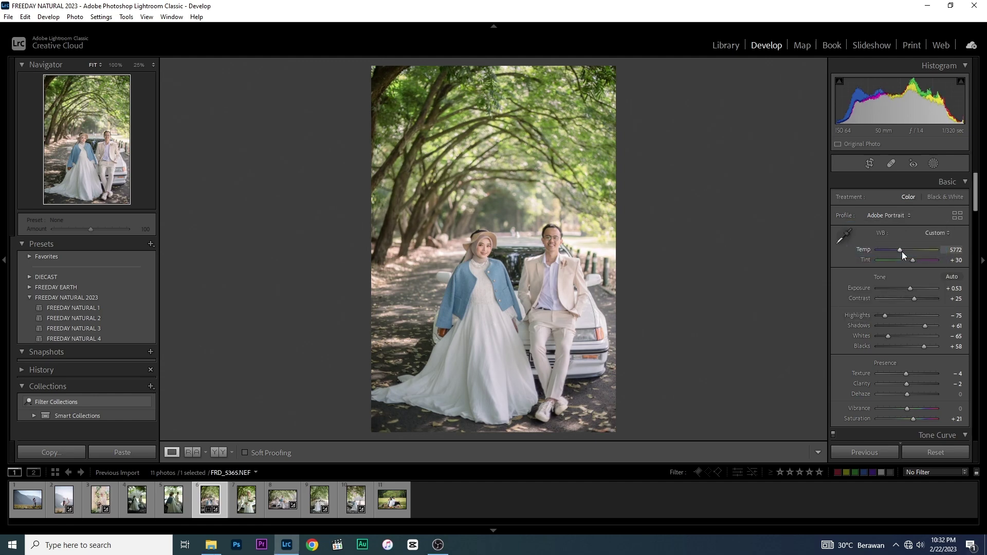
Step: Inspect the bride's face up close and briefly compare before and after
left_click_drag(494, 255, 523, 280)
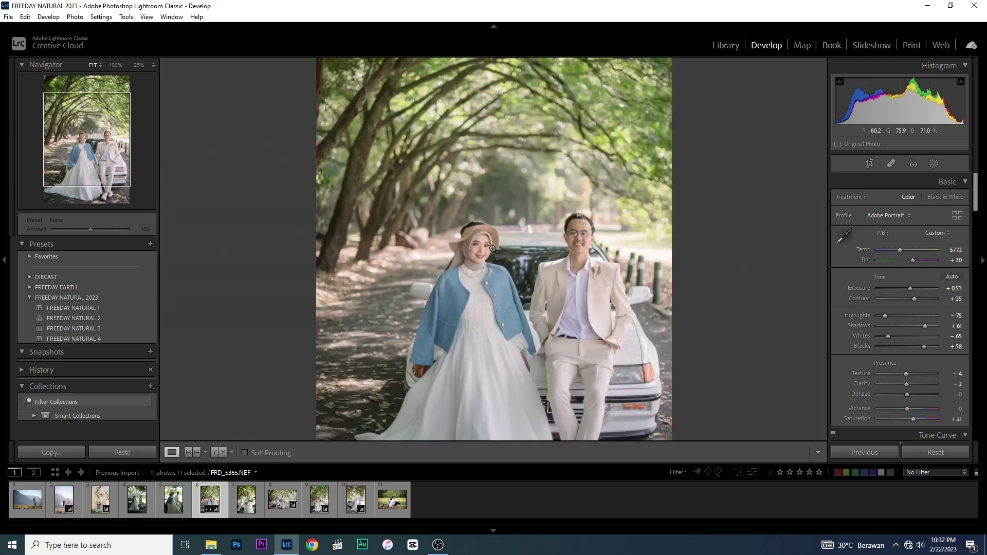
left_click(219, 452)
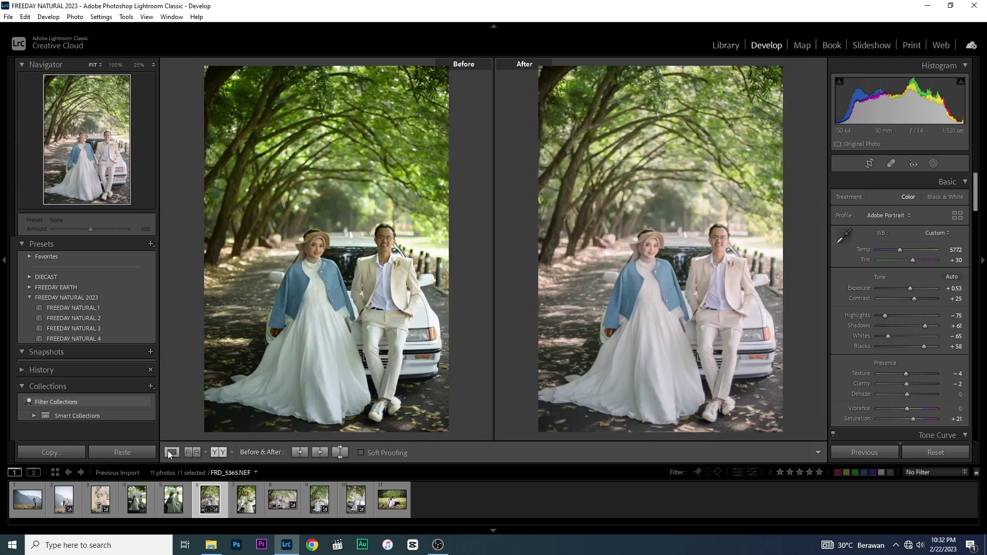
left_click(169, 451)
Step: Open the bride-in-hat photo (photo 5) and apply the FREEDAY NATURAL 1 preset
left_click(240, 512)
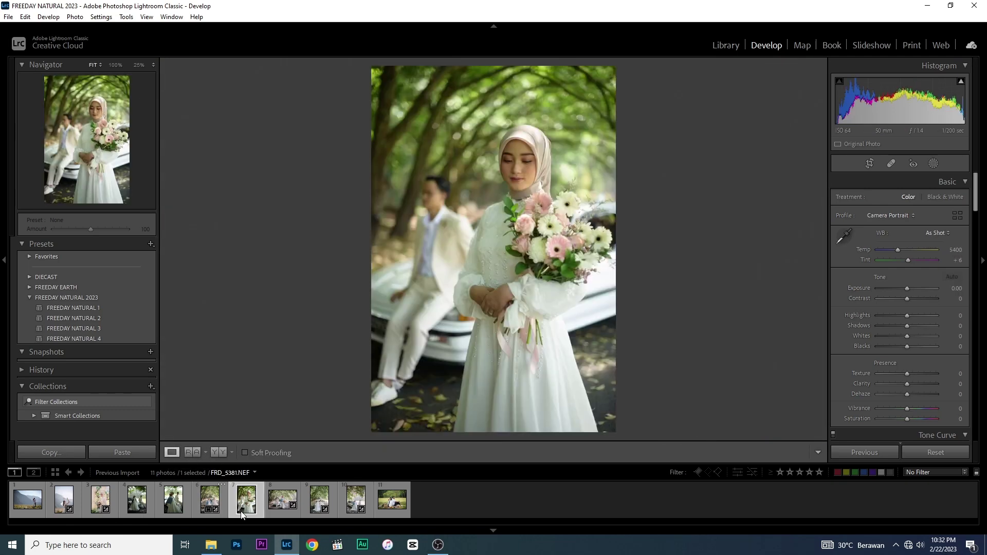
left_click(175, 505)
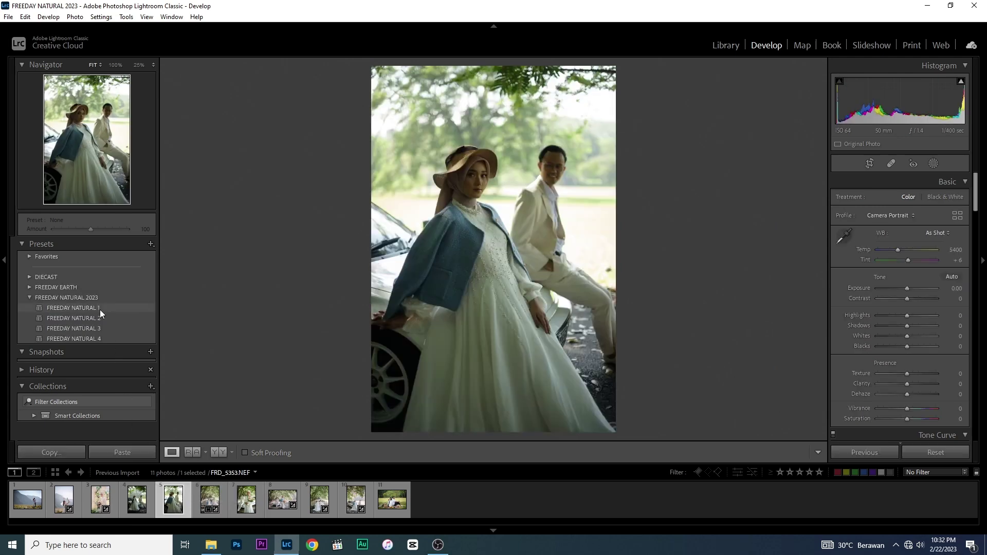
left_click(100, 308)
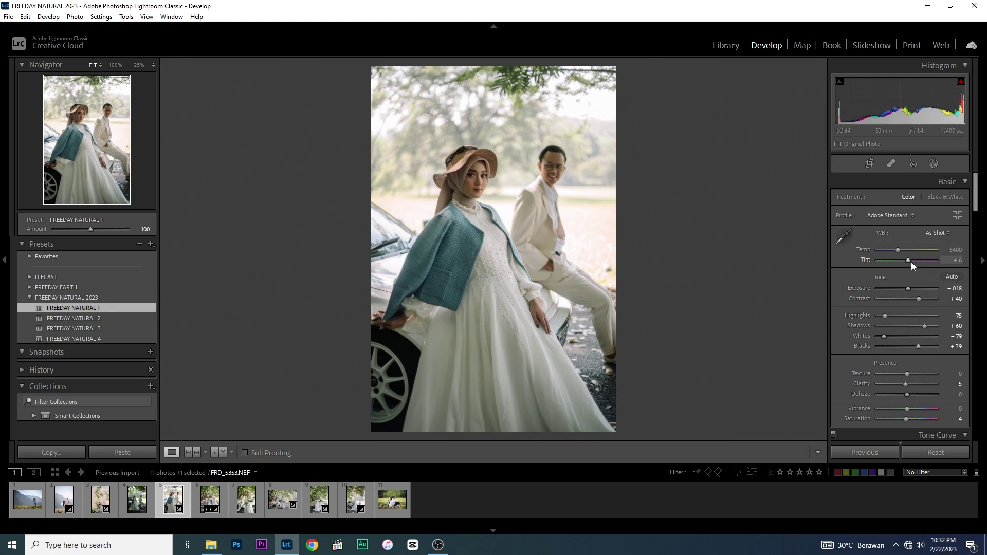
Step: Retune white balance: adjust tint, set WB to Auto, then cool temperature to 5509
left_click_drag(910, 261, 911, 260)
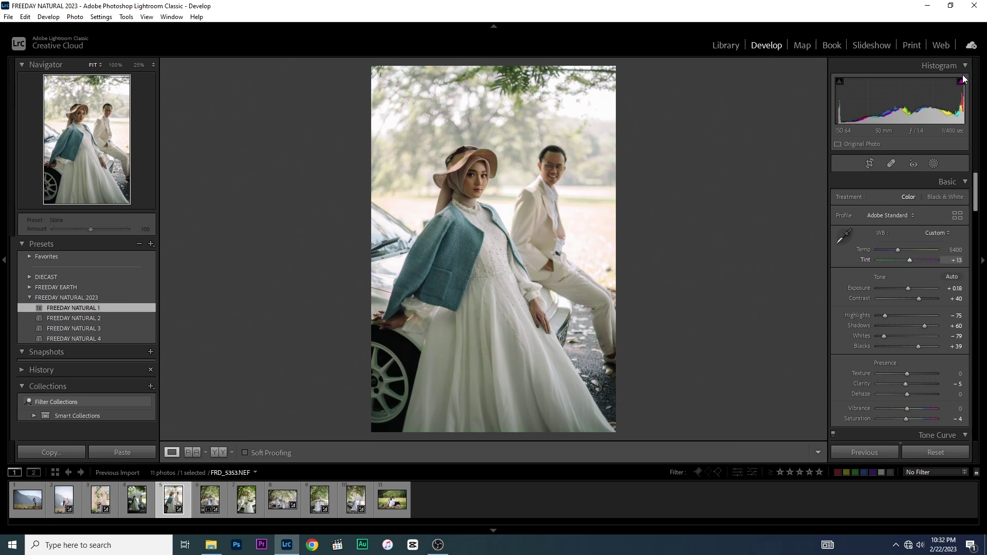
left_click(896, 251)
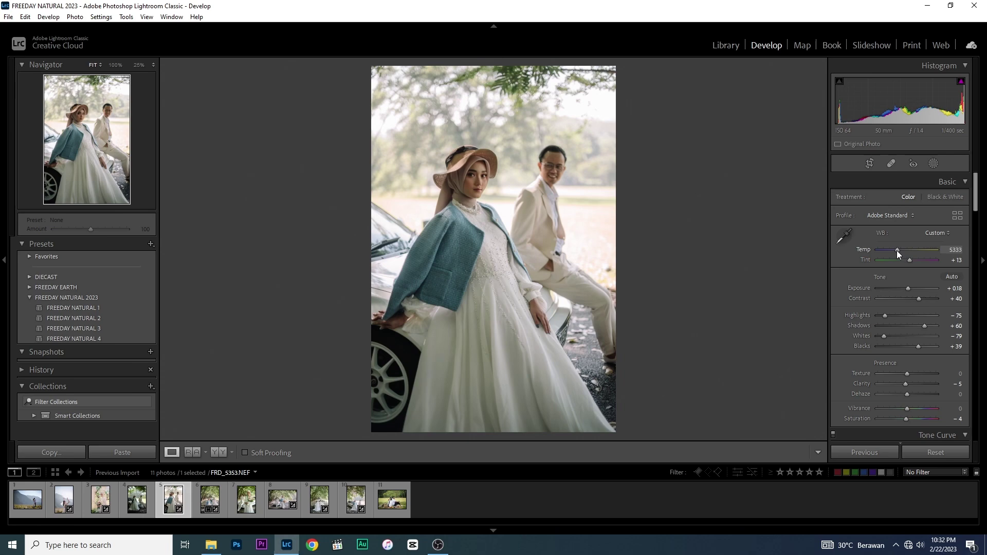
left_click(936, 233)
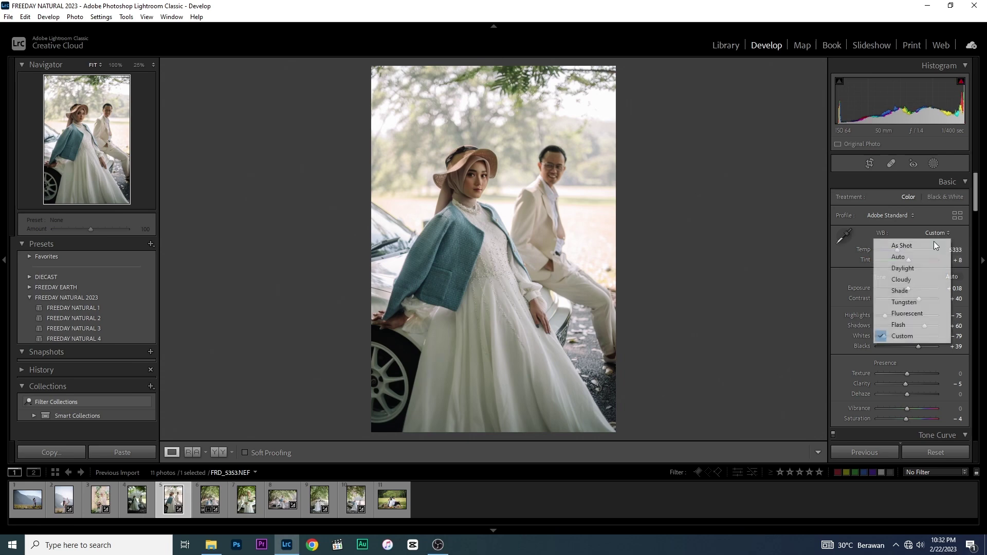
left_click(931, 261)
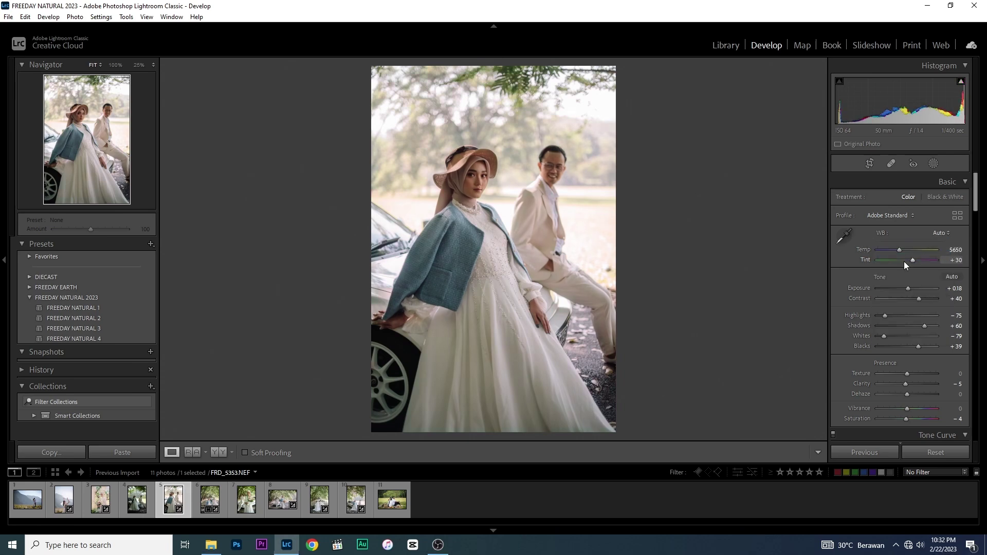
left_click_drag(901, 252, 900, 252)
Step: Raise exposure to +0.61, adjust highlights to −67 and keep whites at −100
left_click_drag(908, 287, 908, 262)
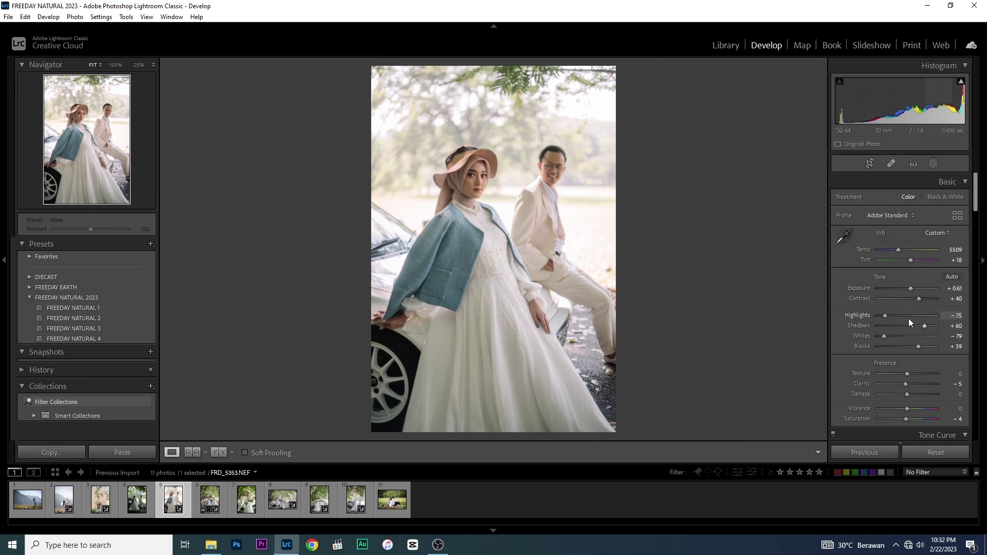
mouse_move(908, 317)
left_mouse_down()
mouse_move(888, 313)
mouse_move(896, 335)
mouse_move(874, 332)
mouse_move(939, 336)
mouse_move(864, 336)
left_mouse_up()
mouse_move(799, 344)
left_mouse_down()
mouse_move(948, 344)
mouse_move(880, 345)
mouse_move(862, 317)
left_mouse_up()
Step: Set tone-curve regions to highlights −16, lights +9 and darks +23
scroll(869, 339, "down", 5)
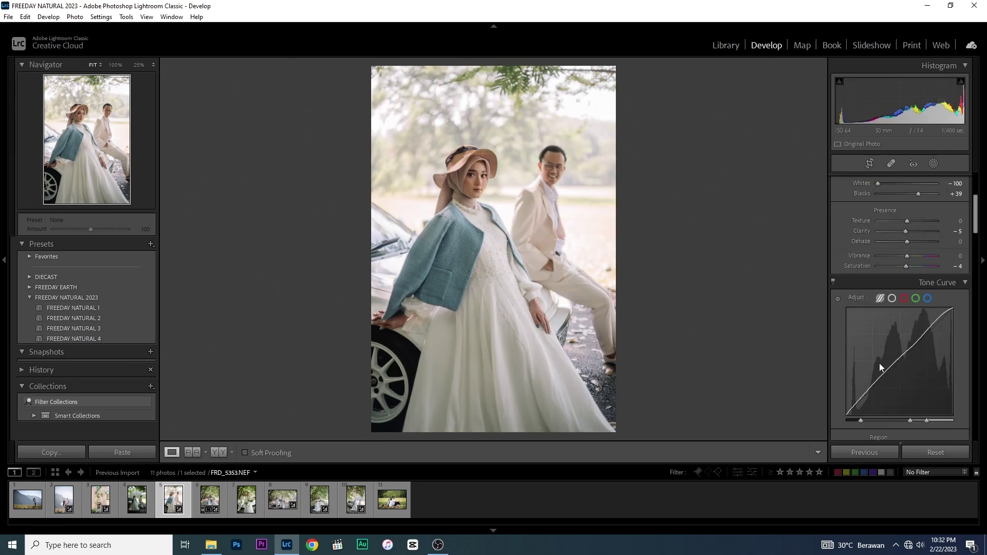
scroll(884, 354, "down", 3)
left_click_drag(896, 299, 902, 299)
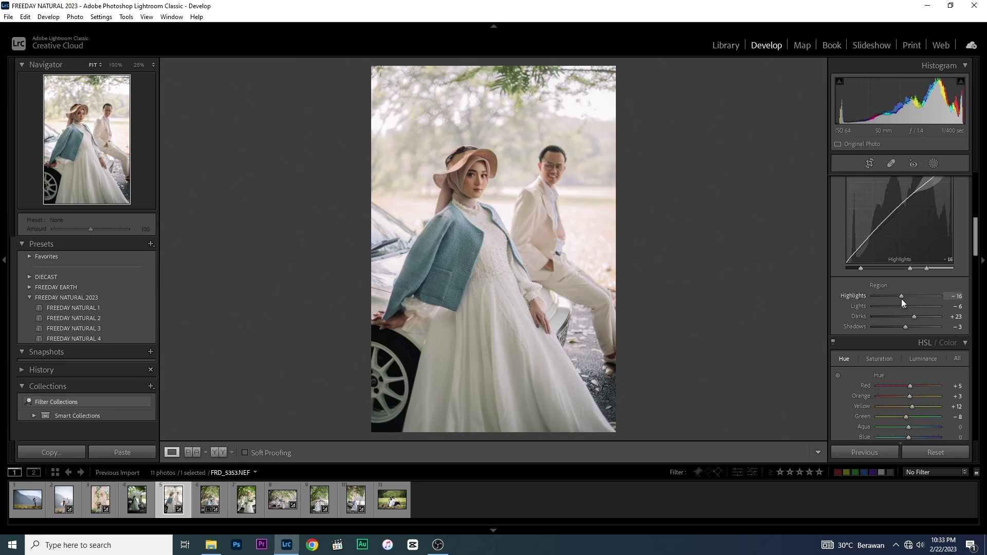
left_click_drag(908, 308, 908, 307)
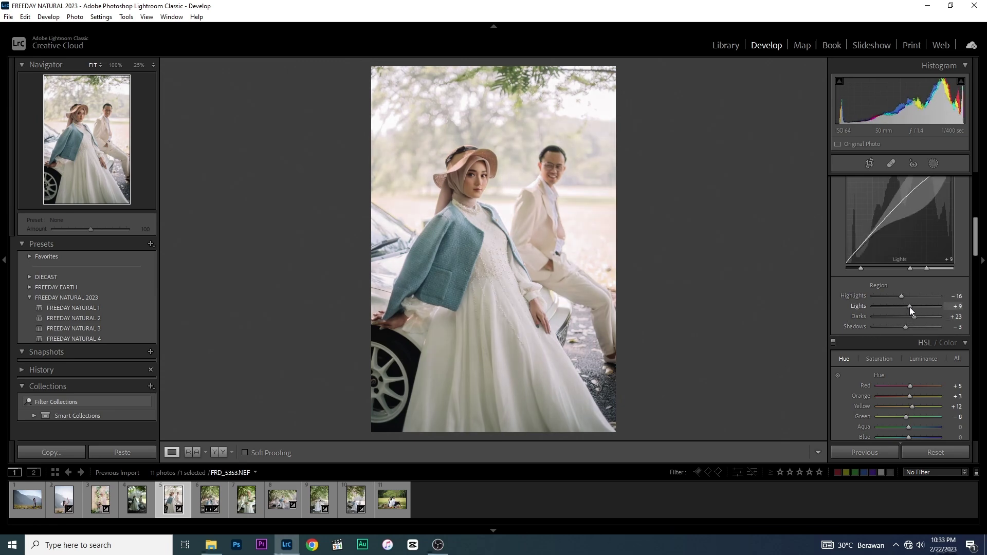
Step: Compare before and after twice, then open the couple-on-car photo FRD_5349
left_click(223, 453)
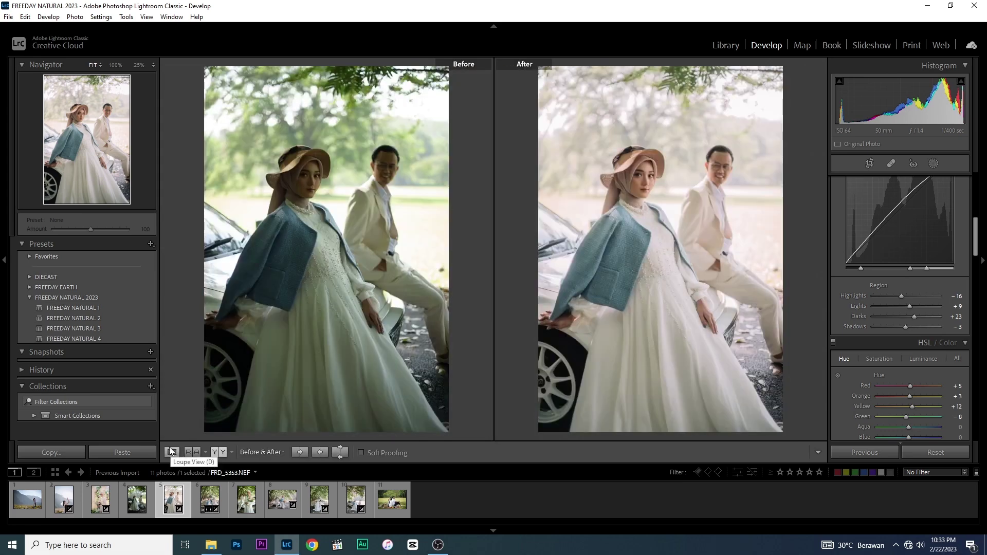
left_click(173, 452)
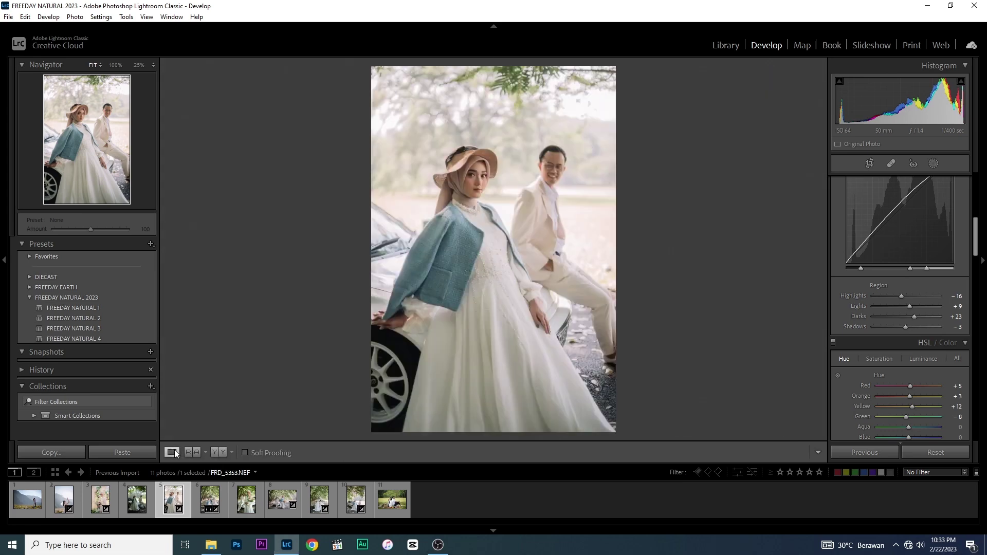
left_click(219, 452)
left_click(172, 451)
left_click(136, 501)
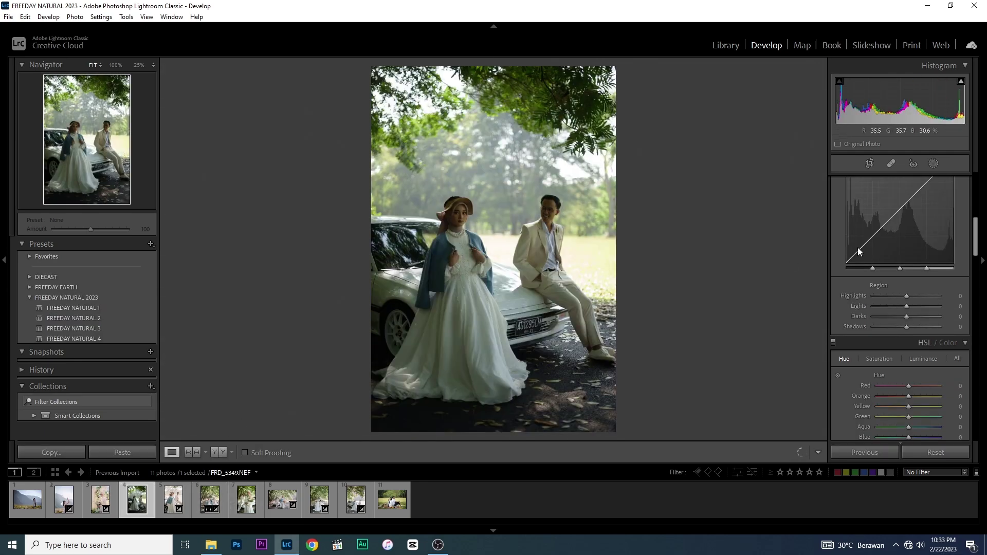
Step: Apply the FREEDAY NATURAL 4 preset to the car photo after trying FREEDAY NATURAL 1
left_click(101, 306)
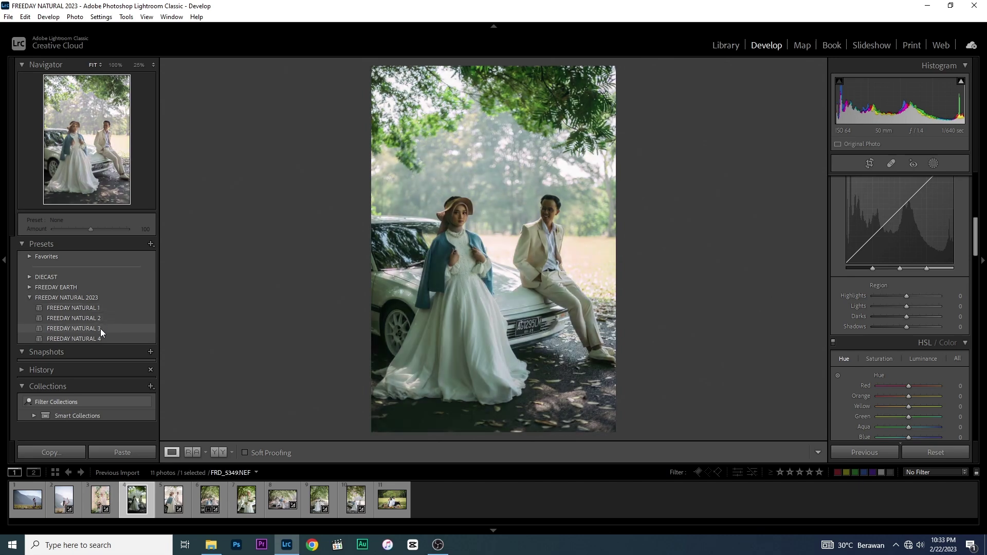
left_click(100, 338)
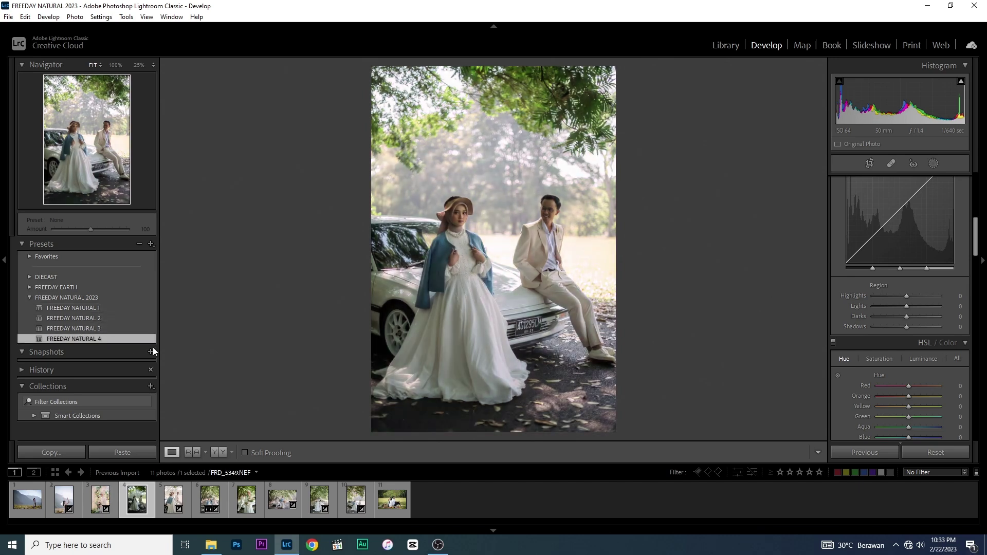
scroll(885, 323, "up", 5)
scroll(904, 303, "up", 5)
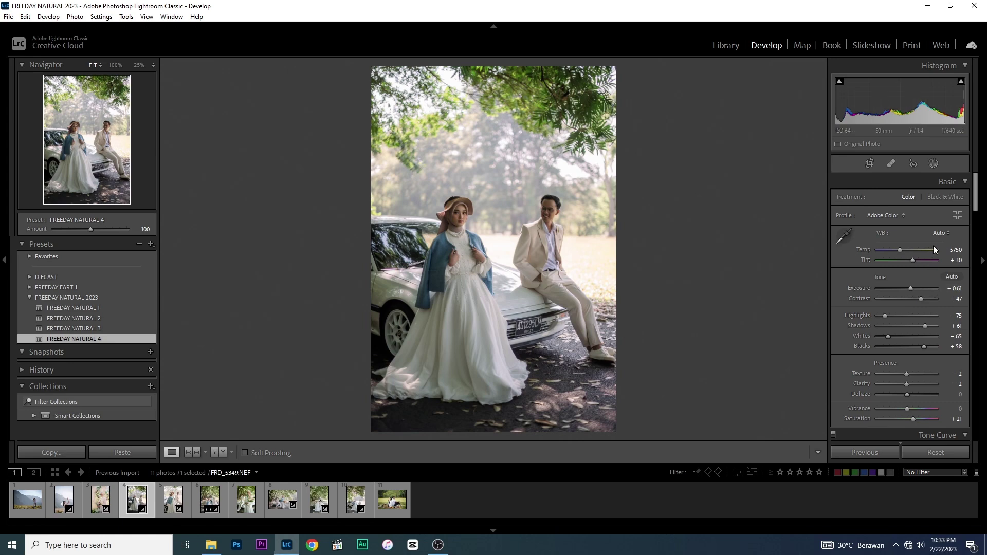
Step: Soften contrast to +28, pull highlights to −100 and raise the tone-curve highlights
mouse_move(922, 292)
left_mouse_down()
mouse_move(913, 298)
mouse_move(917, 288)
left_mouse_up()
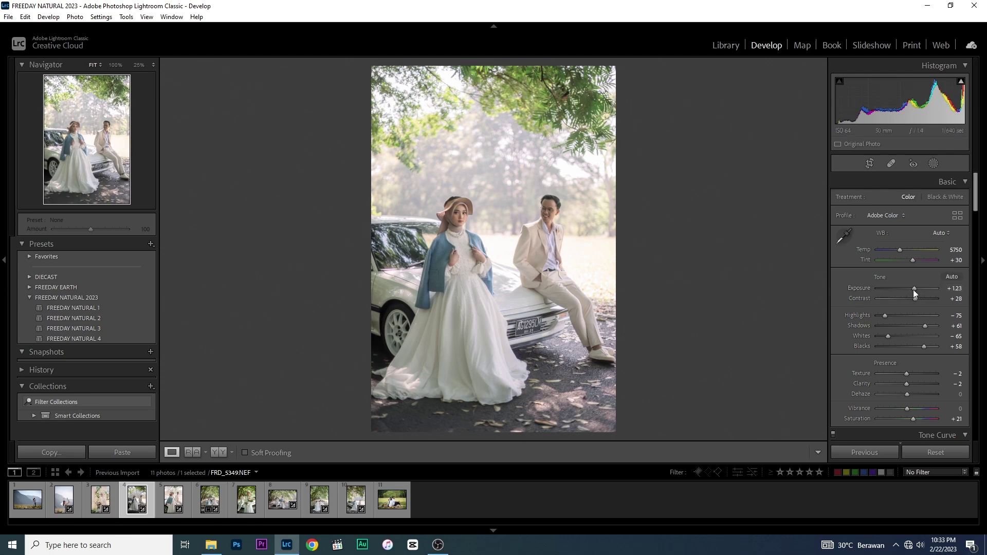
left_click_drag(897, 255, 900, 251)
left_click_drag(885, 315, 866, 340)
scroll(896, 368, "down", 3)
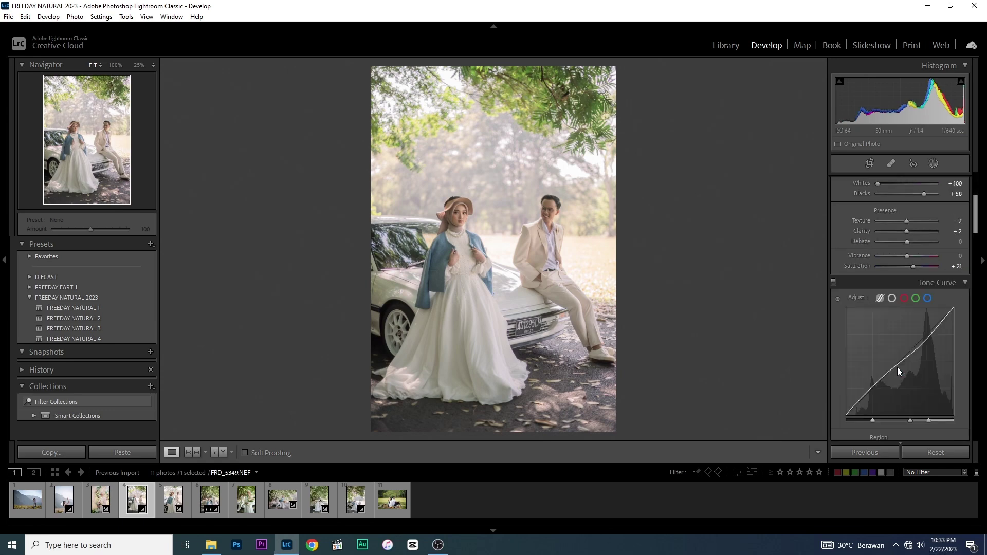
scroll(896, 367, "down", 3)
left_click(895, 371)
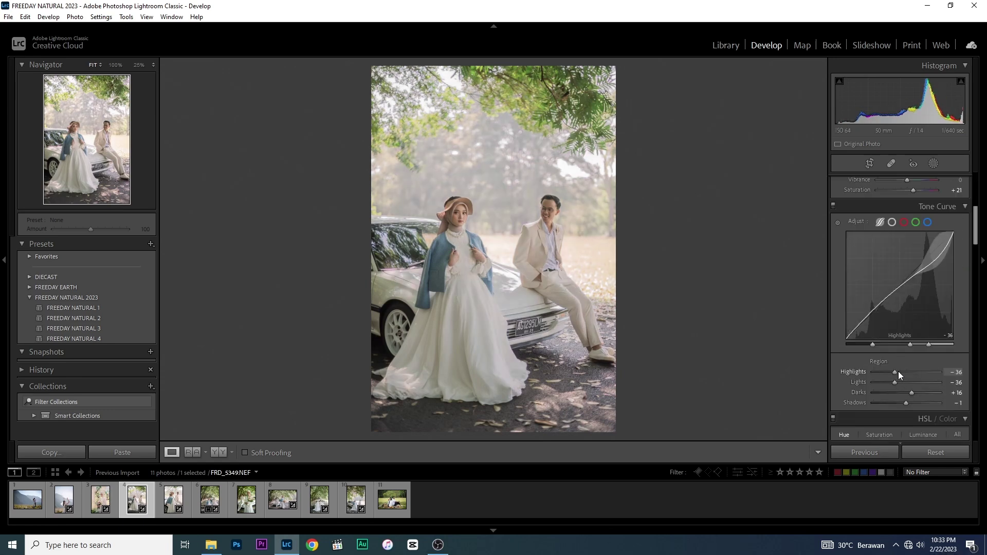
left_click_drag(898, 371, 912, 371)
Step: Cool the temperature to 5684 and zoom in to inspect the leaves
scroll(905, 254, "up", 6)
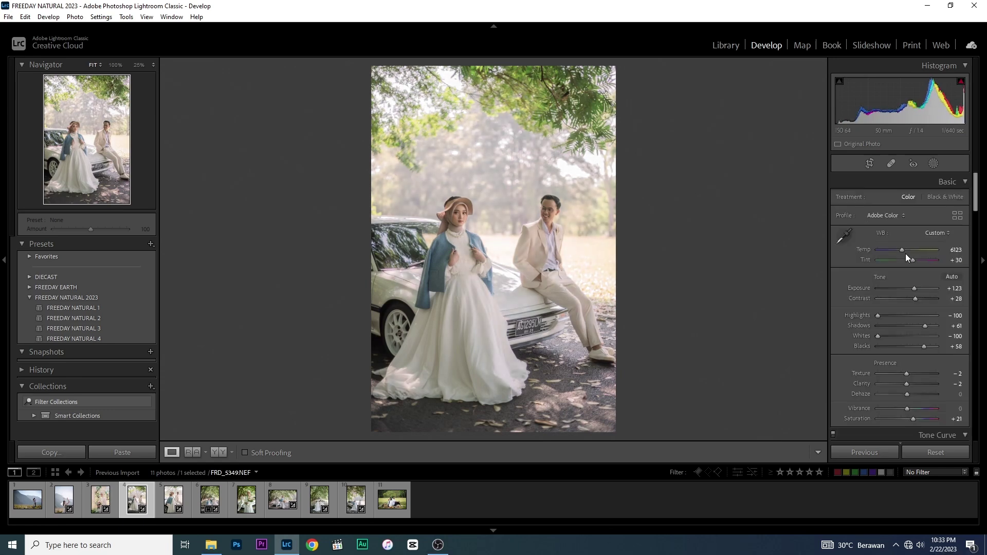
left_click_drag(905, 254, 902, 251)
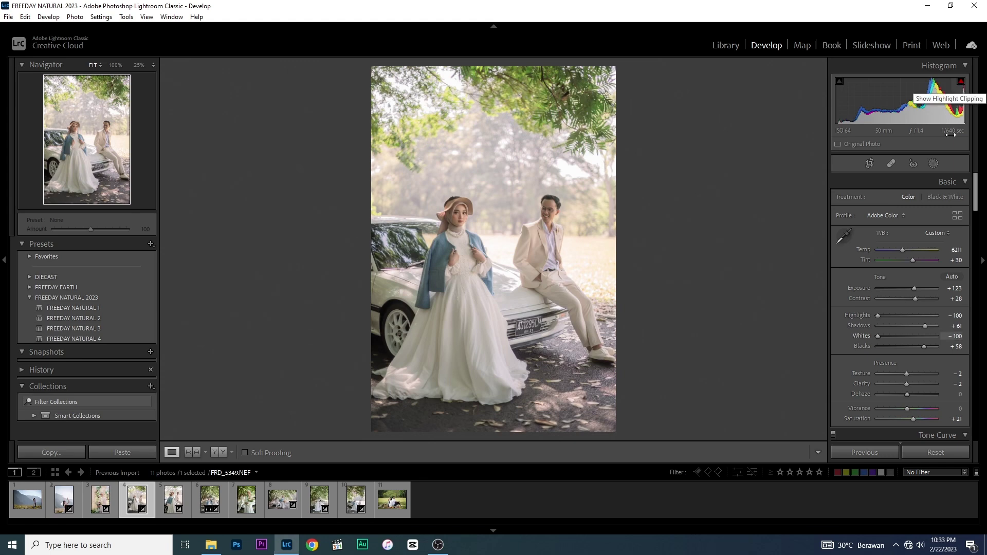
left_click_drag(901, 251, 898, 251)
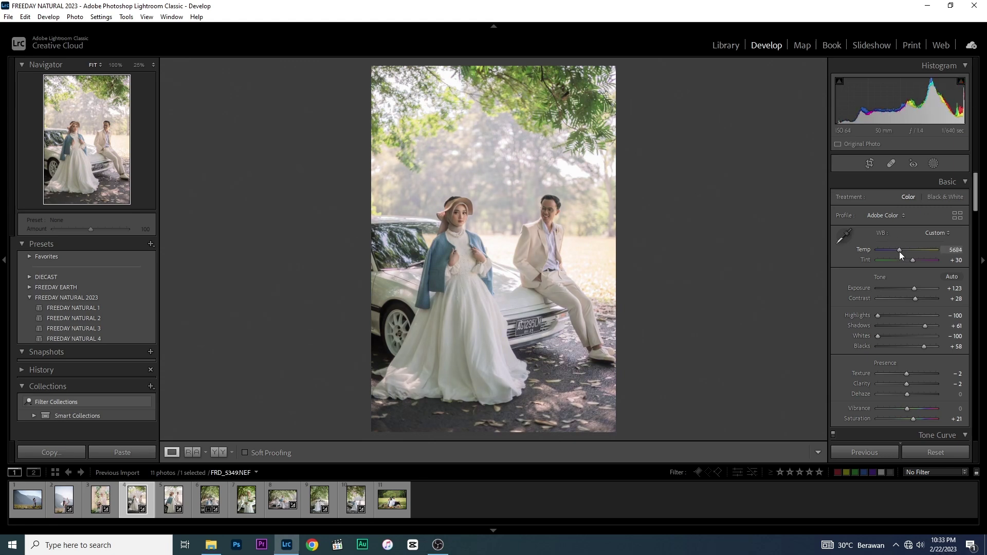
left_click(587, 107)
left_click(587, 107)
left_click(933, 163)
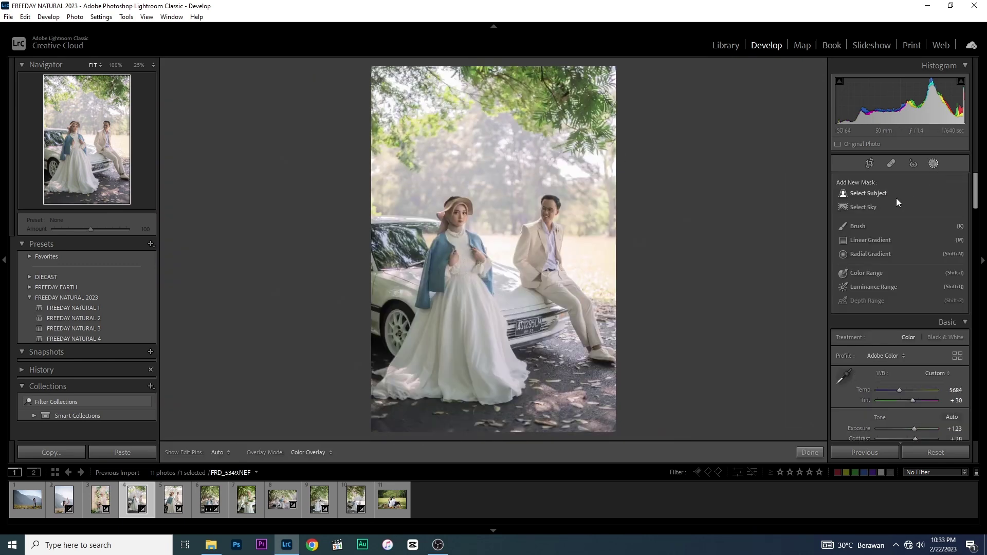
Step: Add a linear gradient over the top canopy with exposure −0.84 and temperature +11
left_click(874, 239)
left_click_drag(540, 65, 544, 205)
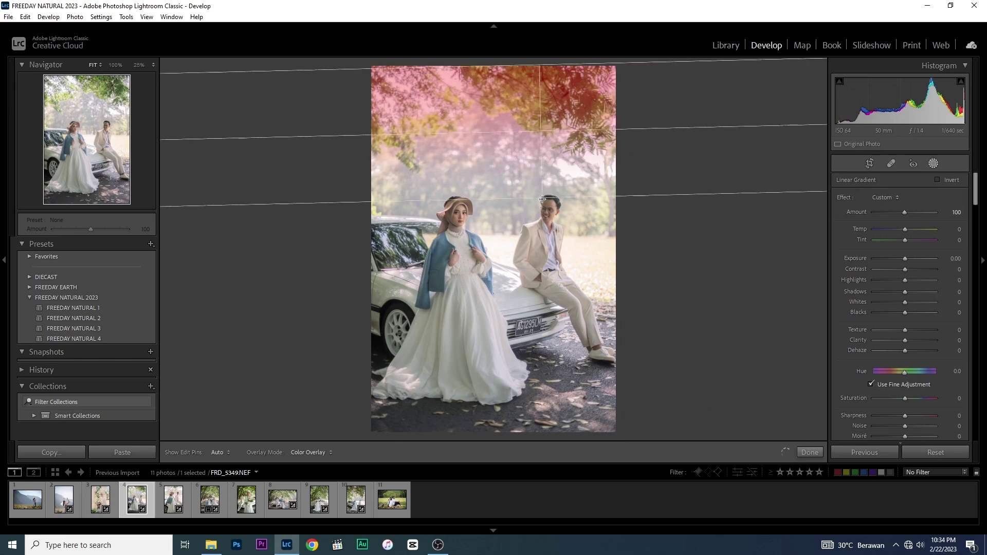
left_click_drag(899, 259, 902, 278)
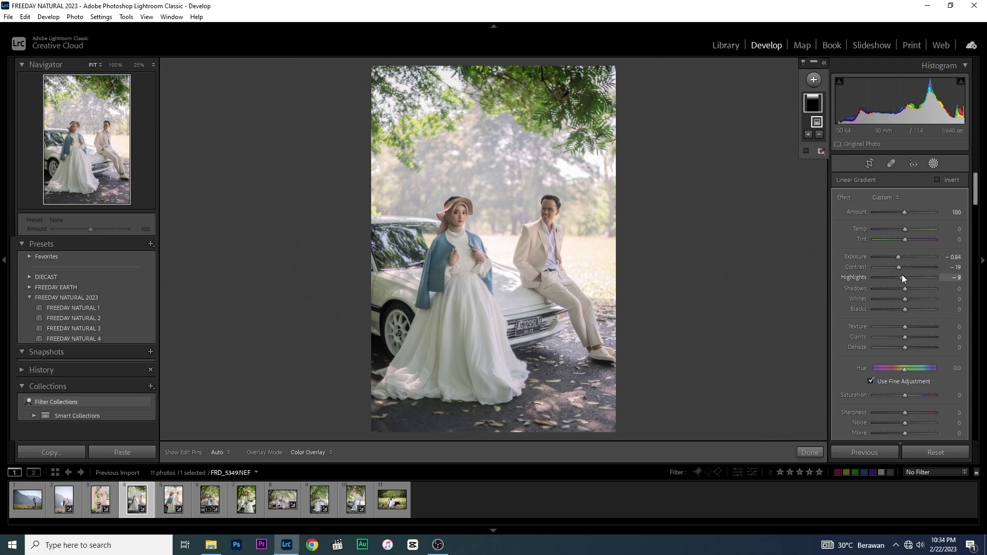
left_click_drag(912, 229, 908, 230)
Step: Finish the gradient mask and compare the grade with the original side by side
left_click(808, 452)
left_click(227, 450)
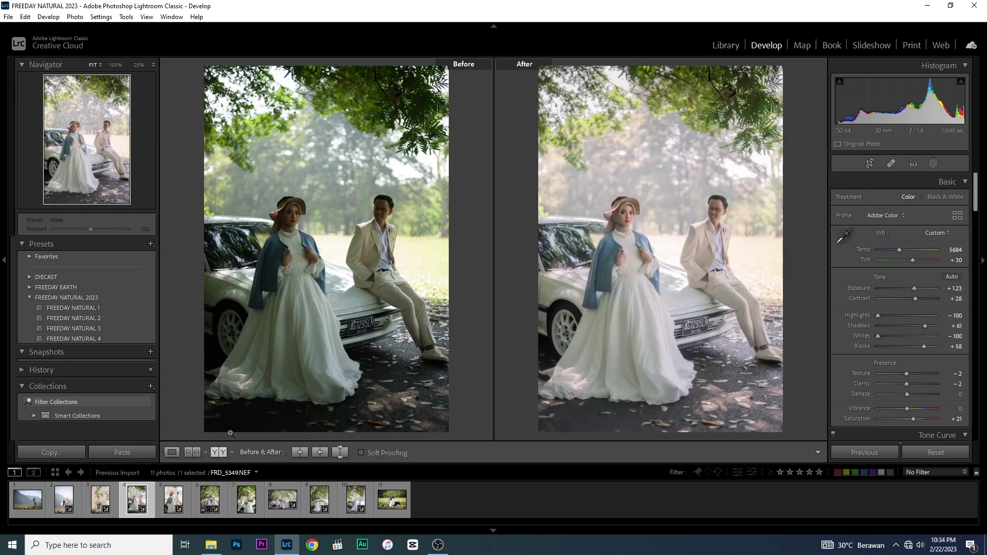
left_click(171, 452)
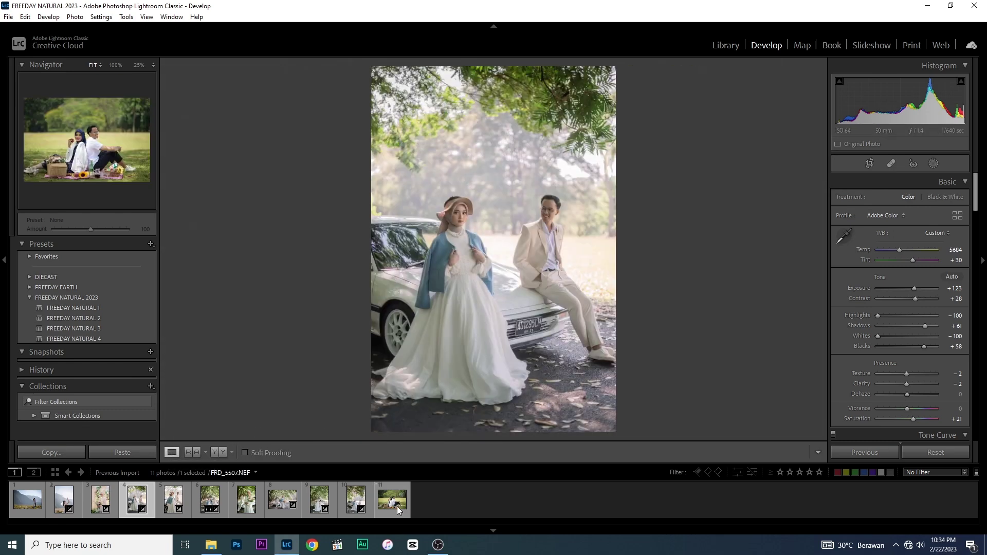
Step: Open the bouquet-bride photo, apply FREEDAY NATURAL 1, set WB to Auto and cool it
left_click(244, 506)
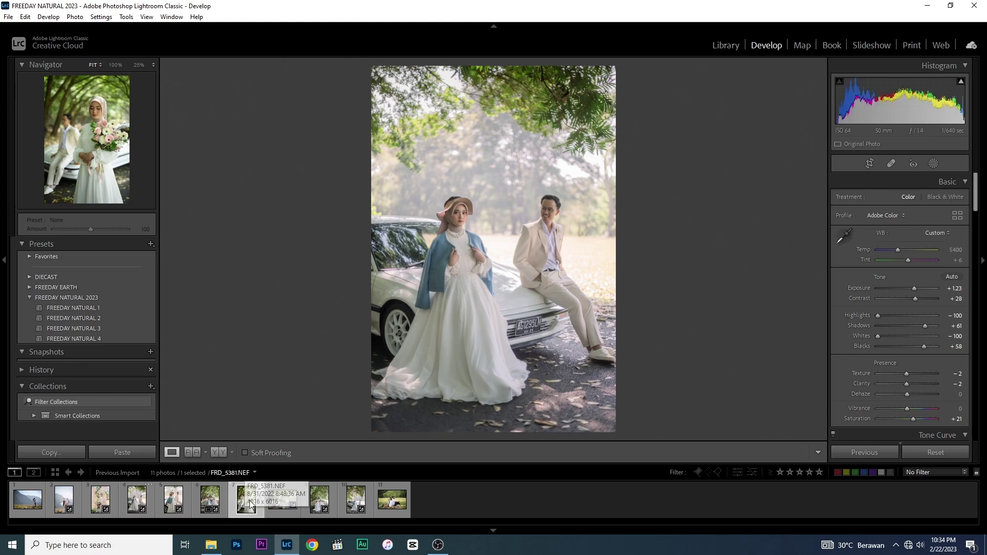
left_click(98, 309)
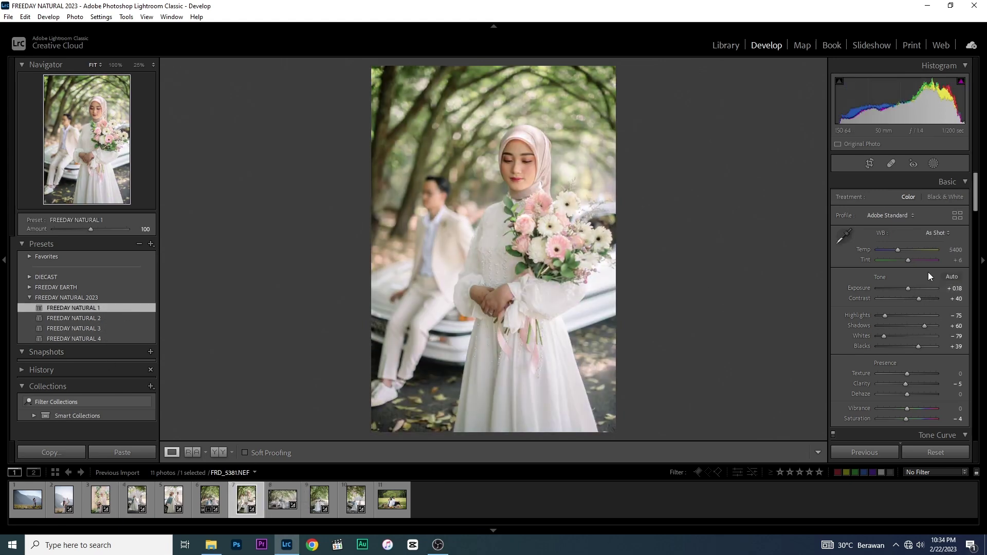
left_click(936, 233)
left_click(916, 258)
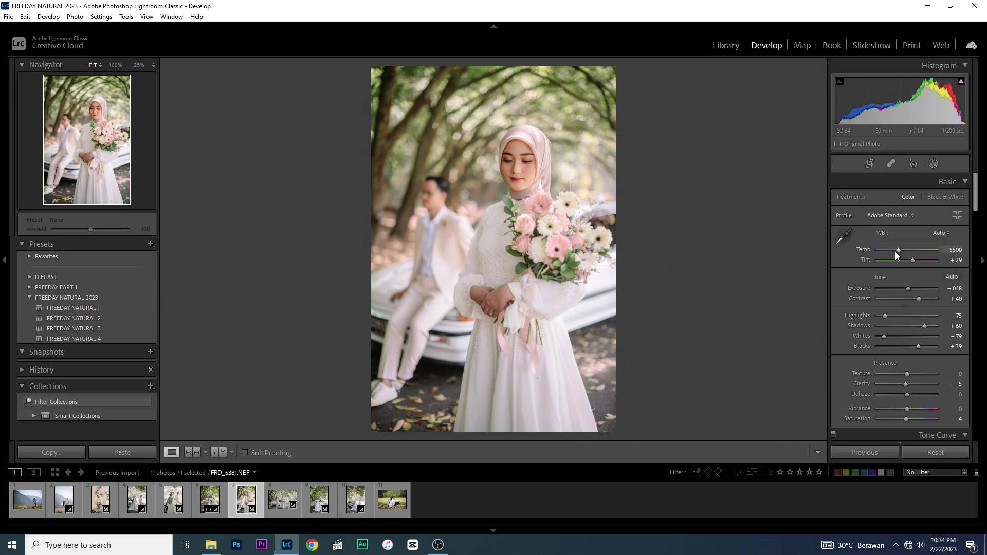
left_click_drag(896, 250, 892, 251)
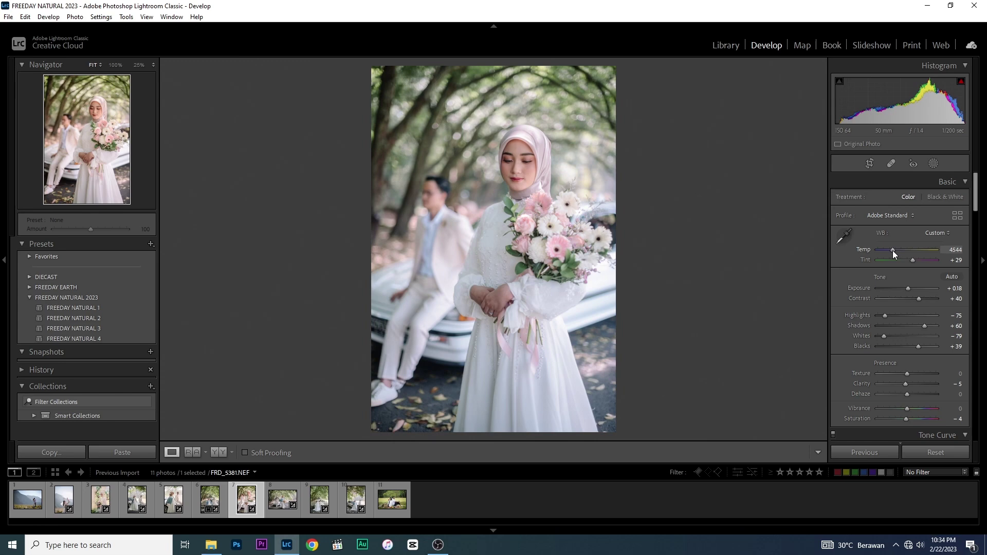
left_click_drag(892, 251, 893, 251)
Step: Brighten exposure, lower contrast, and set tone-curve highlights +27, lights −2
left_click_drag(914, 300, 909, 289)
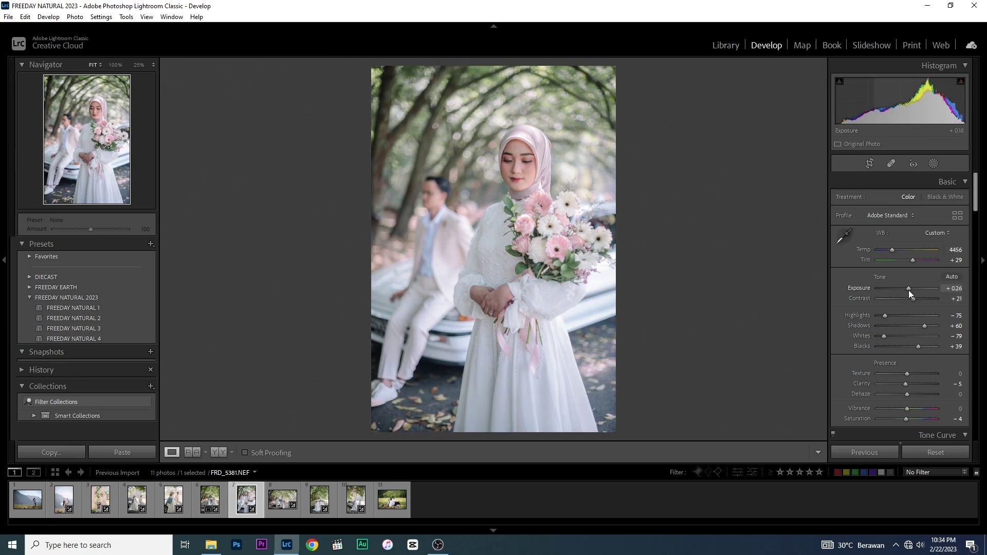
left_click_drag(891, 250, 893, 250)
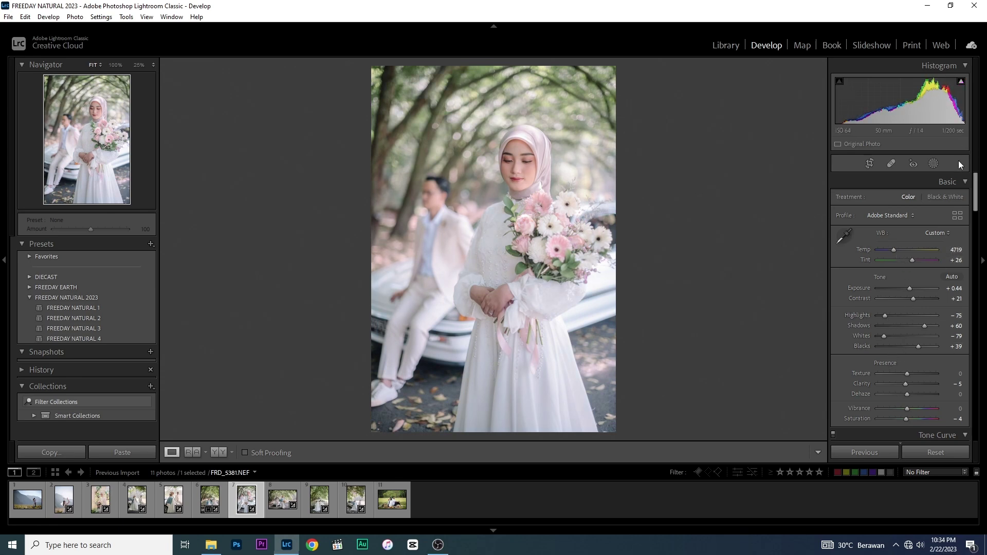
scroll(913, 357, "down", 5)
scroll(913, 359, "down", 3)
mouse_move(907, 296)
left_mouse_down()
mouse_move(893, 296)
mouse_move(934, 297)
mouse_move(890, 306)
mouse_move(951, 306)
mouse_move(908, 317)
left_mouse_up()
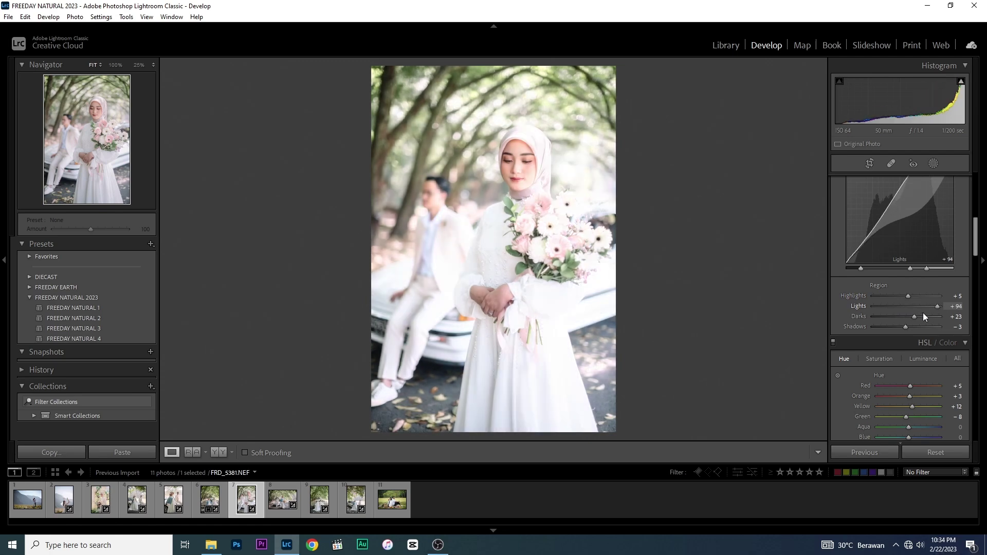
left_click_drag(909, 307, 914, 298)
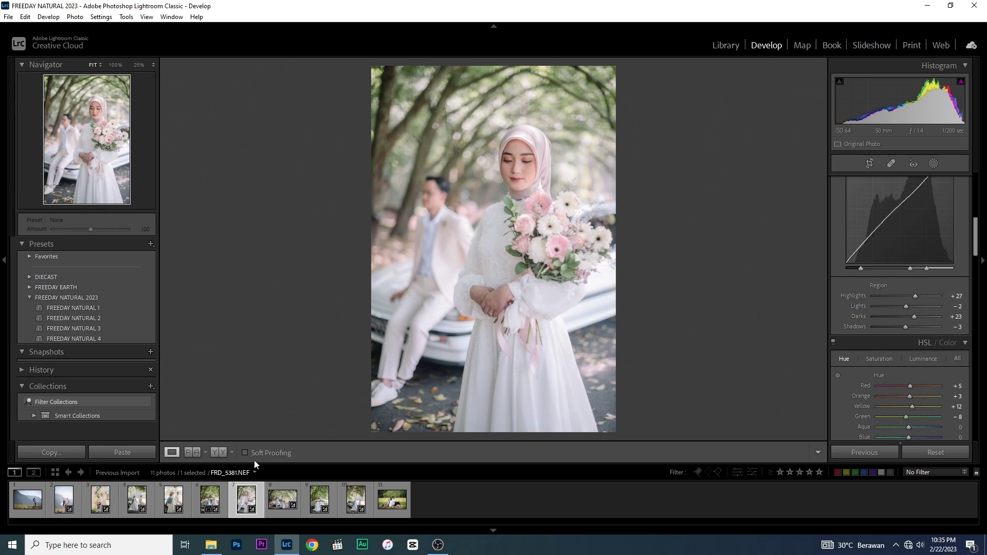
Step: Compare before/after, then zoom on the bride's face and shift the tint slightly toward green
left_click(224, 451)
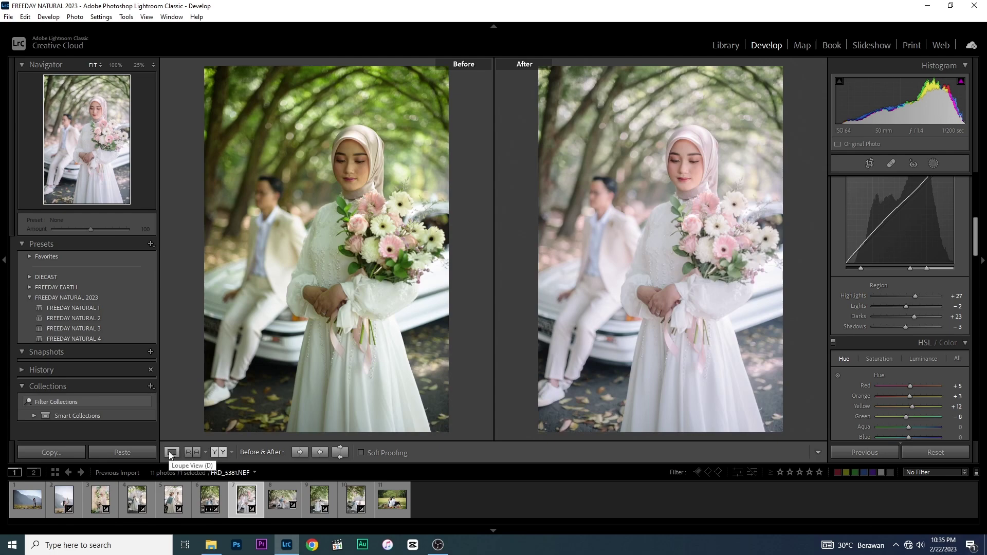
left_click(170, 452)
left_click(521, 167)
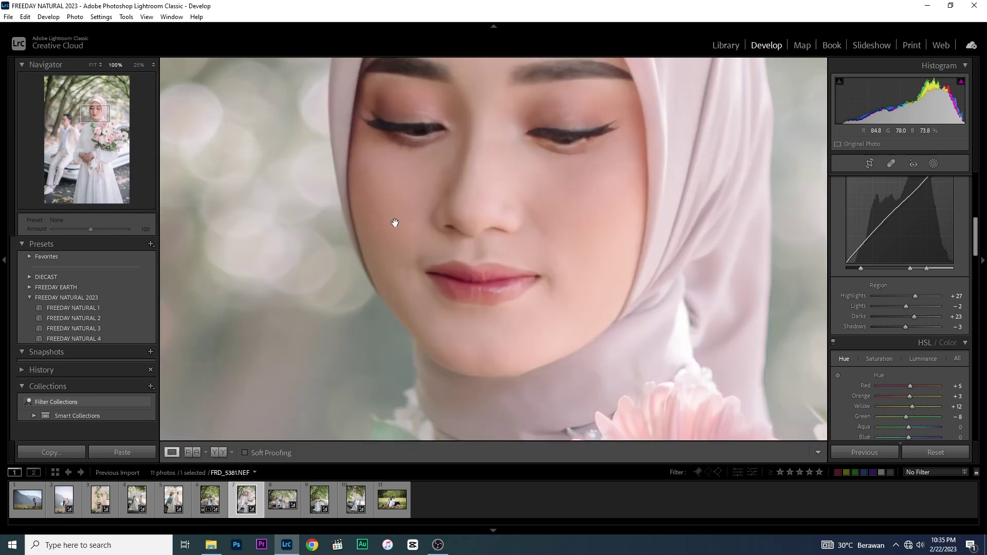
scroll(893, 294, "up", 5)
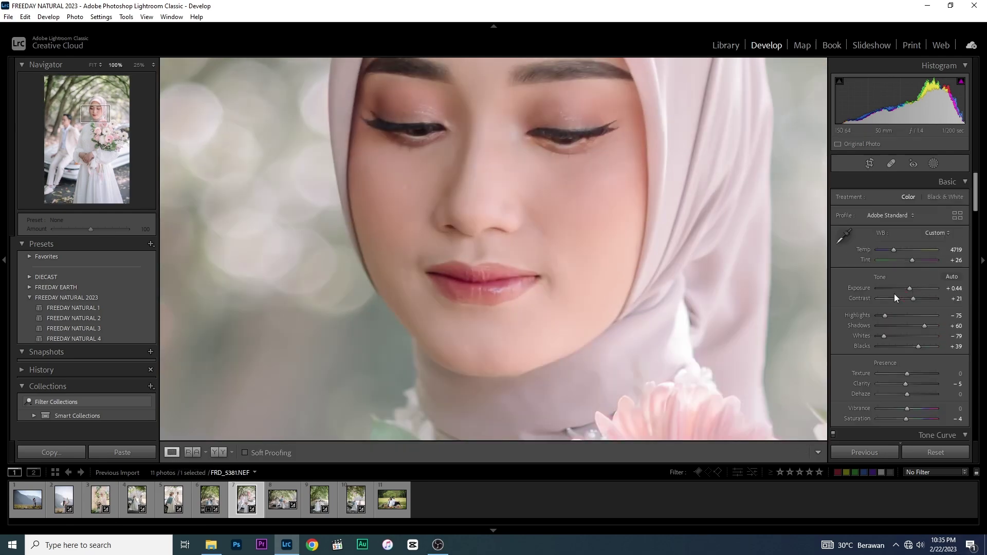
left_click_drag(913, 263, 894, 252)
left_click(548, 249)
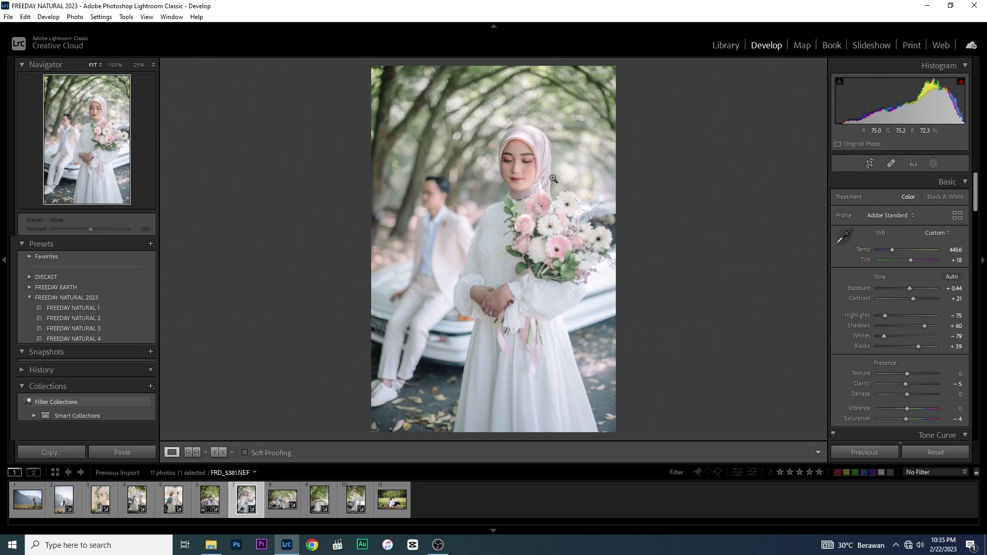
Step: Warm the temperature to about 4719 in Before/After, then open the picnic couple photo
left_click(219, 452)
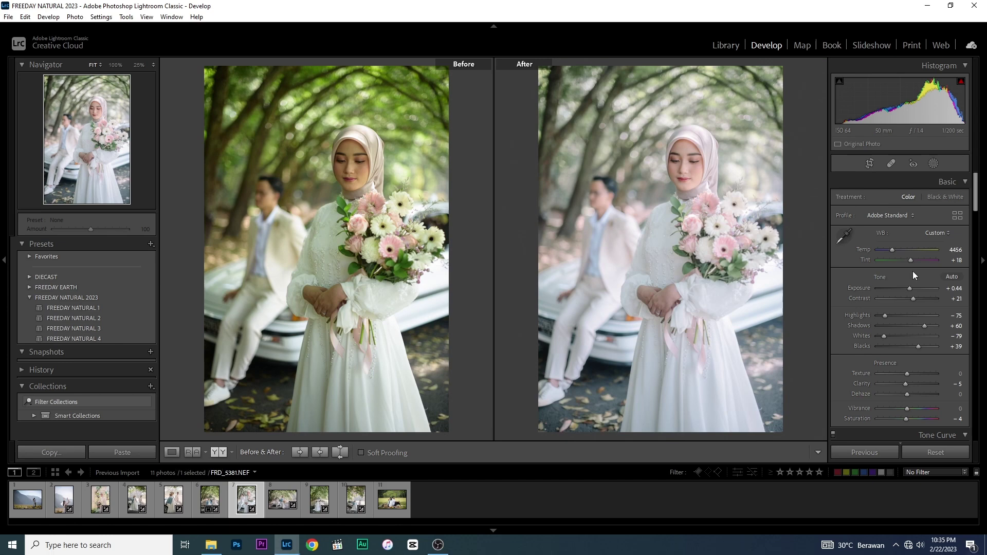
left_click_drag(890, 254, 892, 251)
left_click_drag(892, 251, 893, 253)
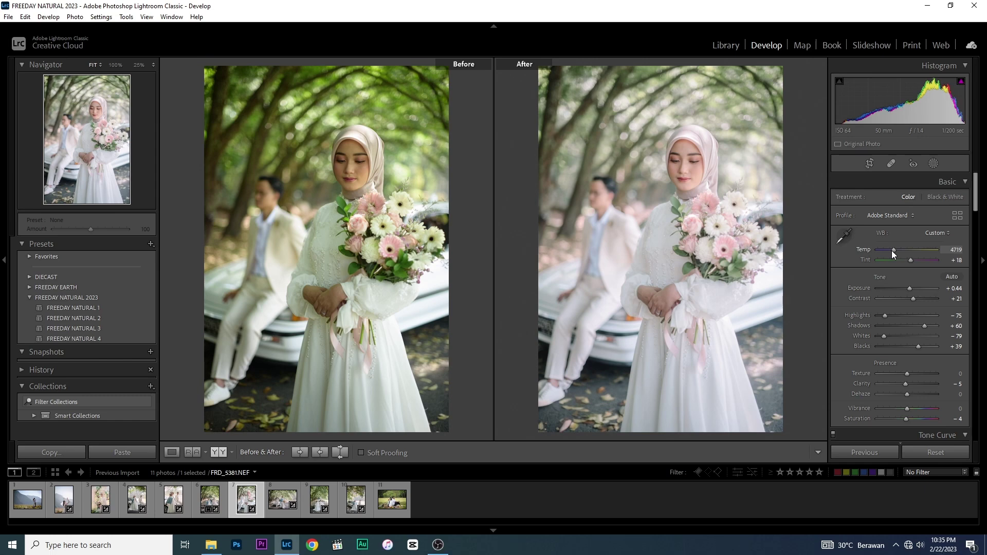
left_click(172, 451)
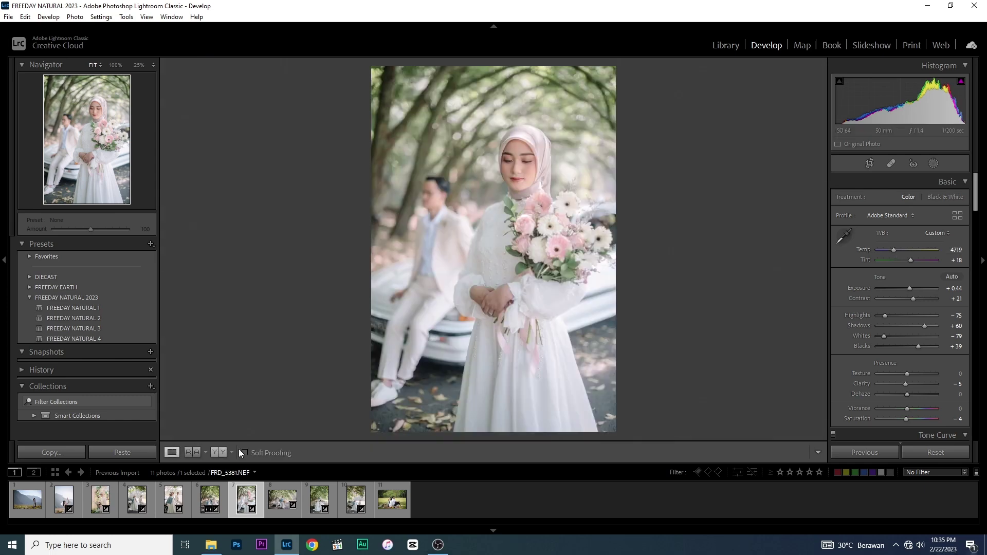
left_click(393, 511)
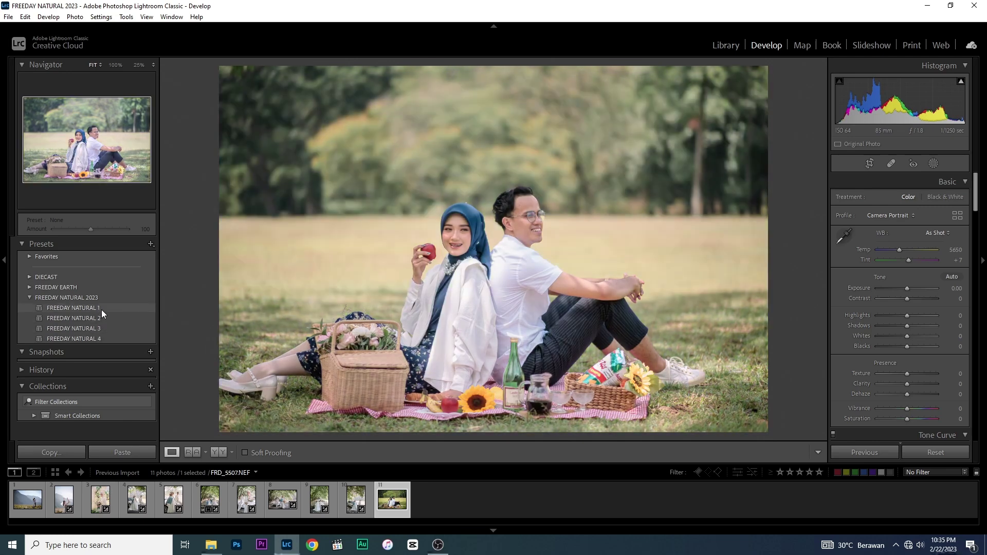
Step: Apply FREEDAY NATURAL 1, set WB to Auto, then adjust tint and warm the temperature
left_click(102, 310)
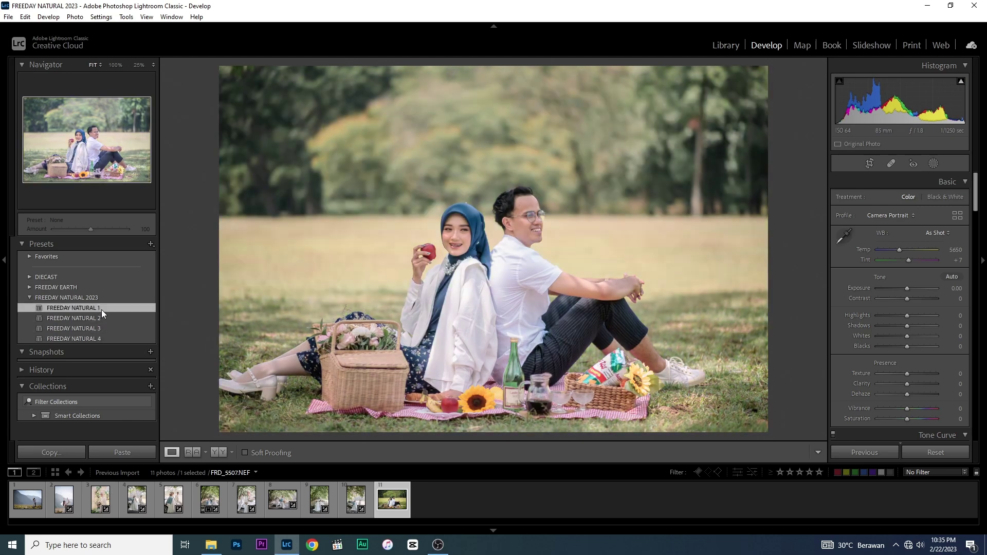
left_click(936, 234)
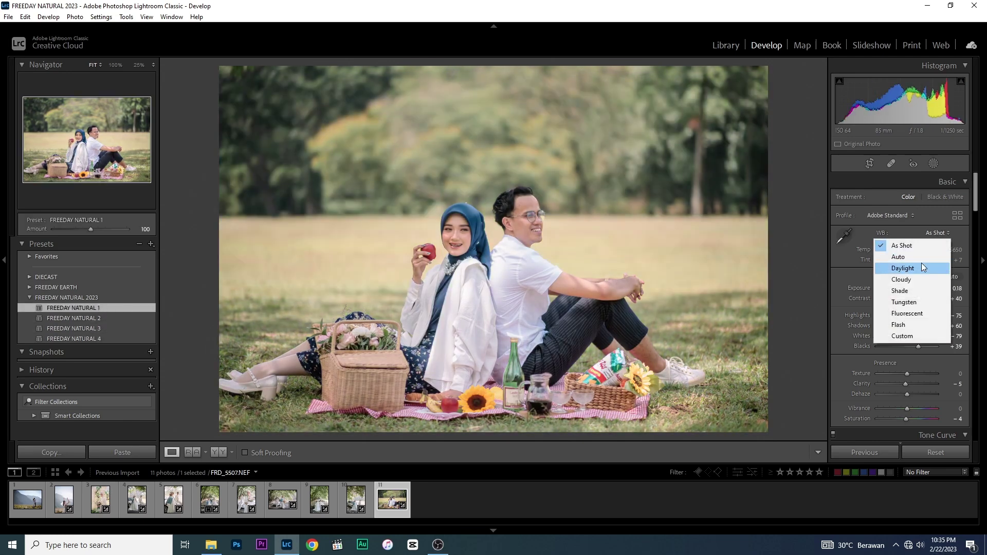
left_click(921, 257)
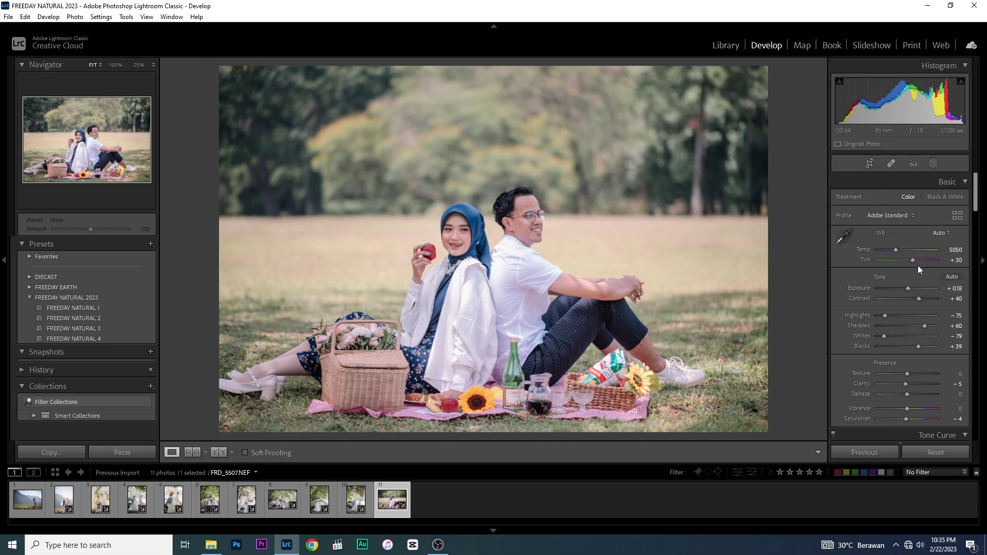
left_click_drag(913, 261, 890, 252)
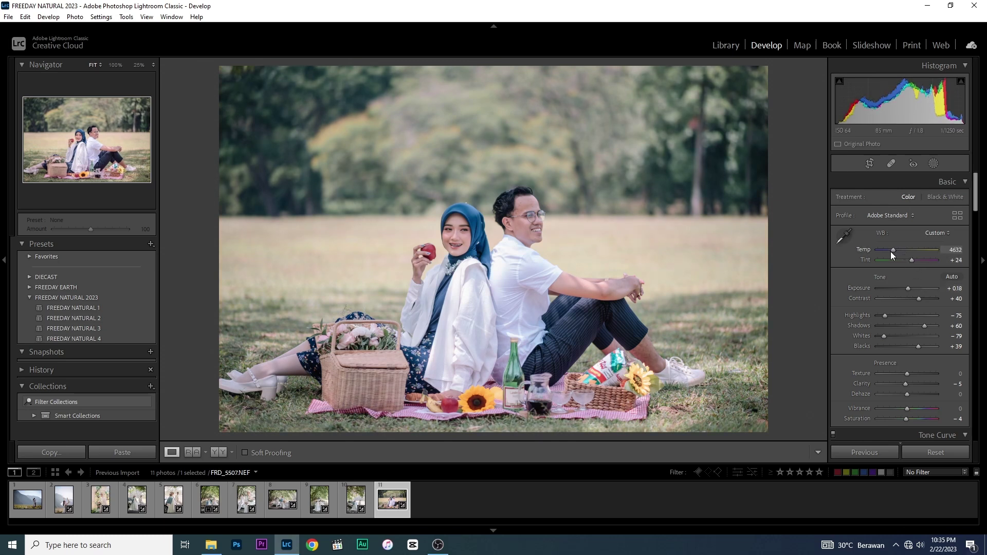
left_click_drag(891, 250, 896, 251)
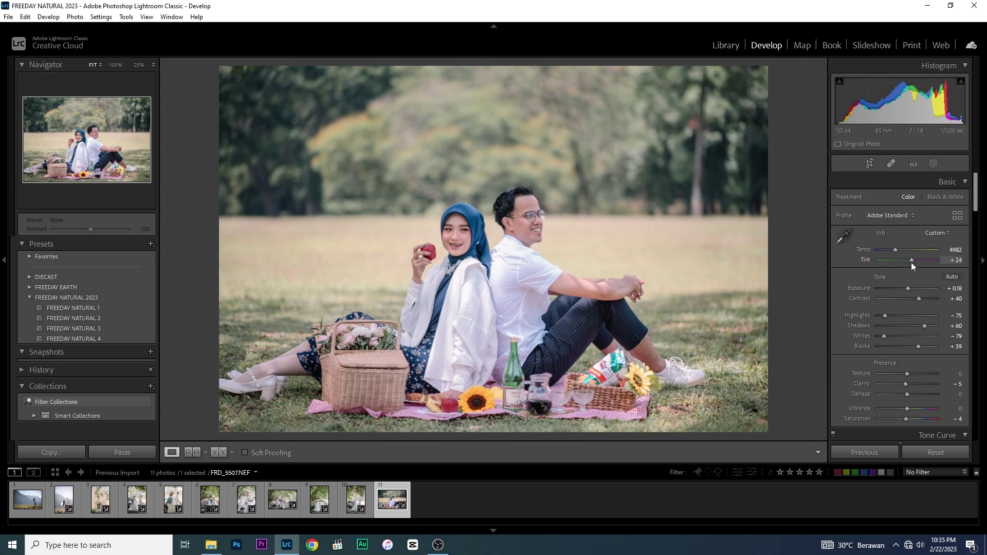
left_click_drag(911, 261, 910, 262)
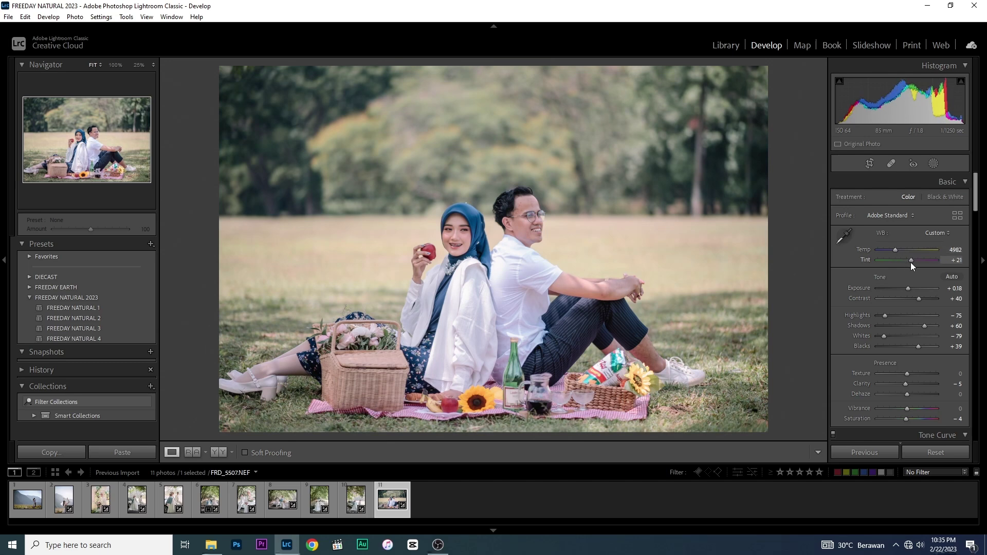
Step: Set contrast to +28, exposure to +0.35, tint to +13 and temperature to 4895
left_click(911, 300)
left_click_drag(911, 300, 914, 301)
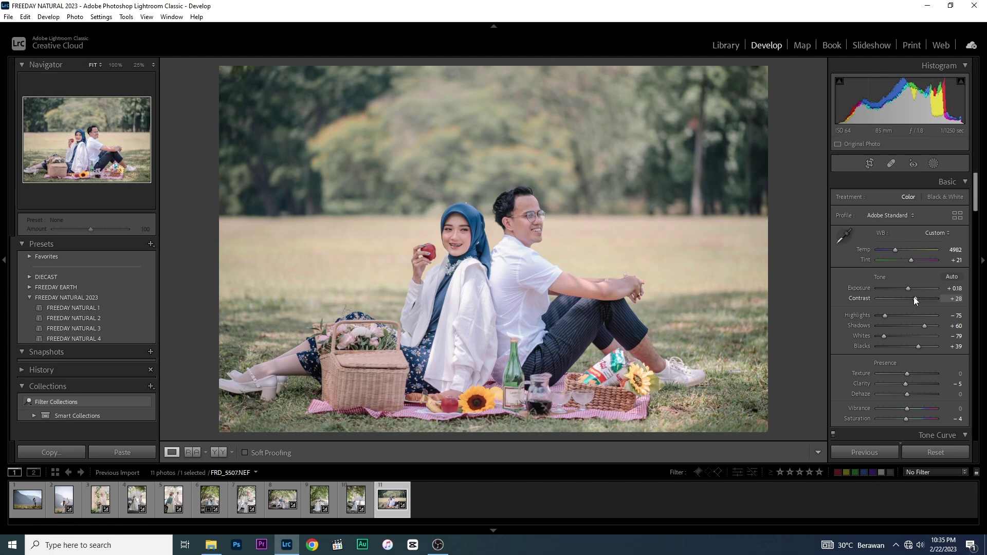
left_click(909, 290)
mouse_move(900, 317)
left_mouse_down()
mouse_move(882, 316)
mouse_move(912, 331)
left_mouse_up()
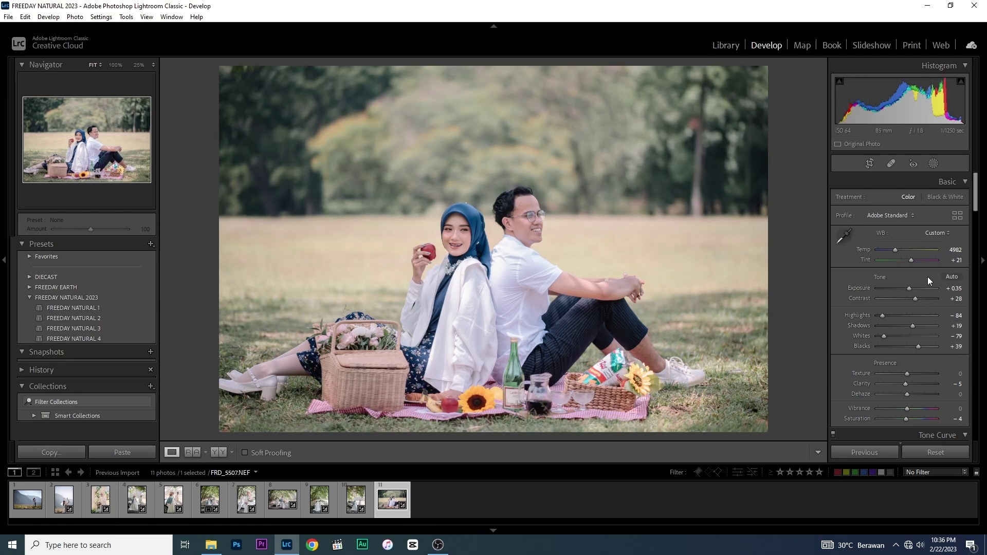
left_click_drag(909, 261, 907, 262)
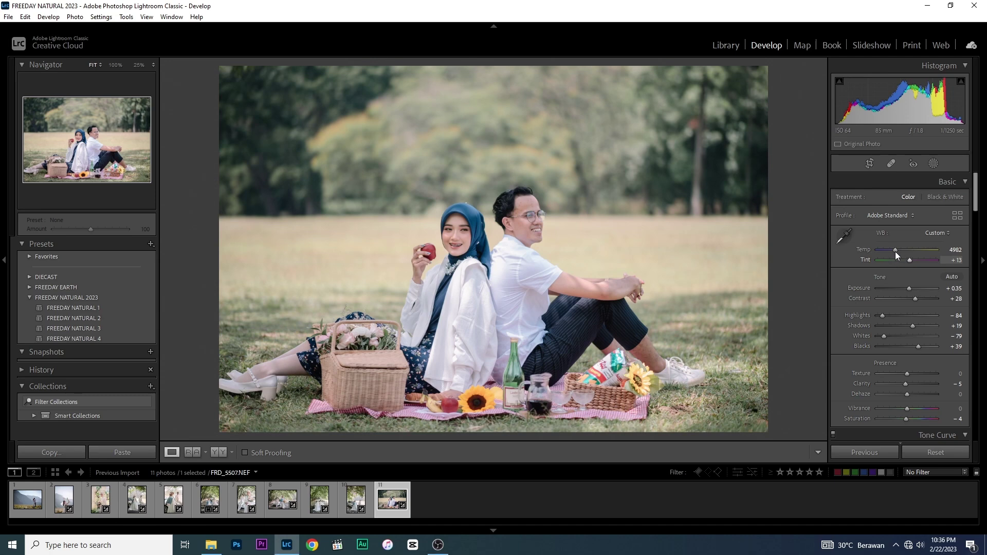
left_click_drag(895, 251, 893, 251)
Step: Lower the tone curve's highlights region and lift its darks region
scroll(881, 356, "down", 5)
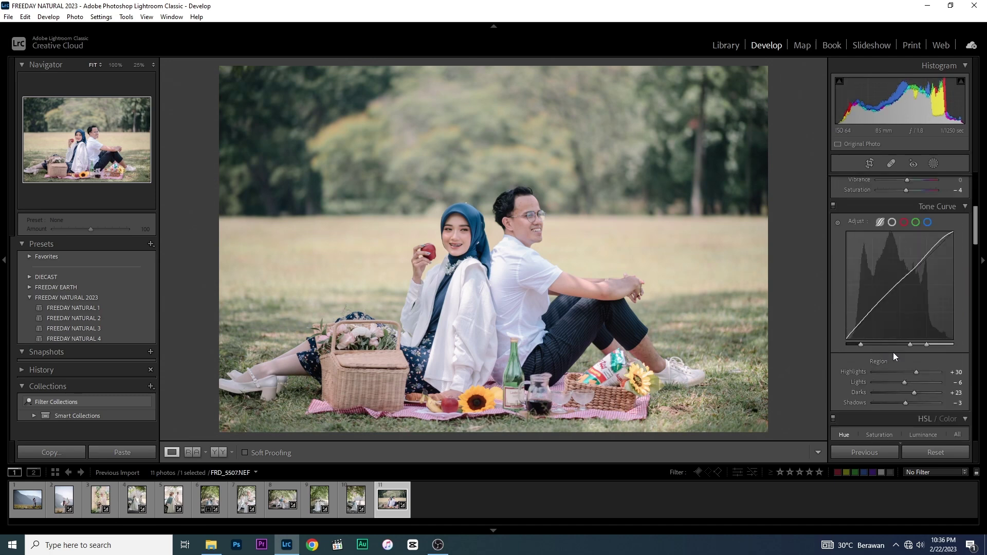
mouse_move(916, 372)
left_mouse_down()
mouse_move(892, 372)
mouse_move(934, 377)
mouse_move(899, 376)
mouse_move(919, 375)
left_mouse_up()
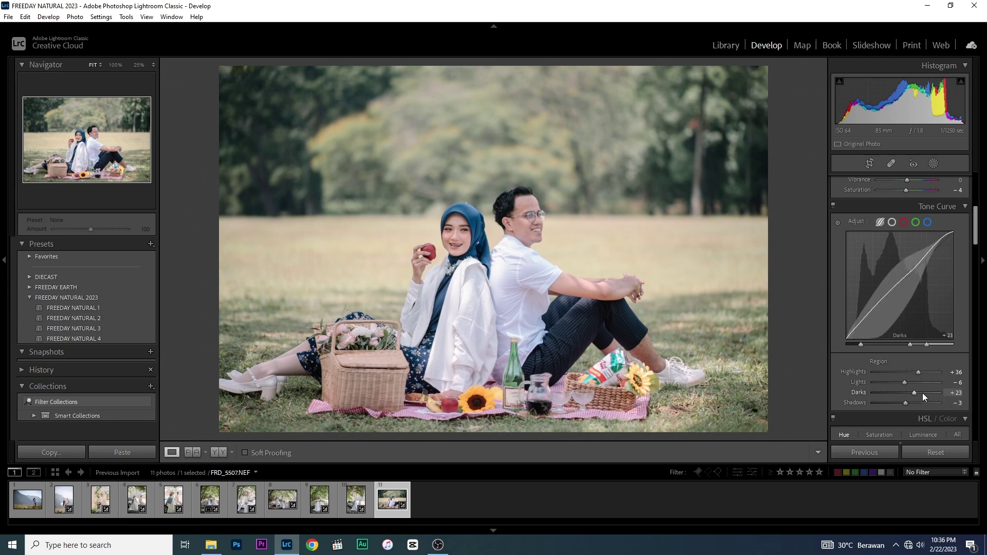
mouse_move(922, 393)
left_mouse_down()
mouse_move(902, 402)
mouse_move(908, 384)
mouse_move(899, 370)
mouse_move(920, 372)
left_mouse_up()
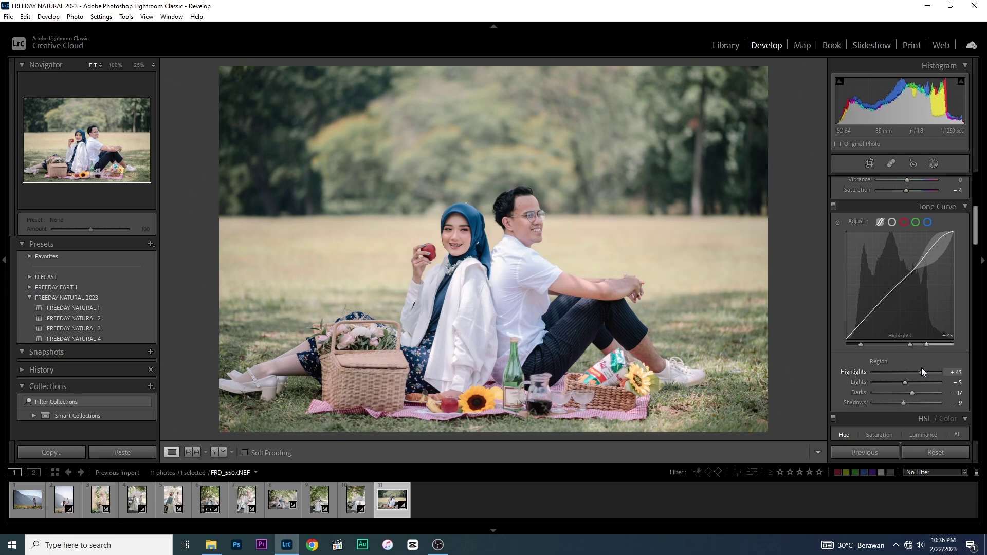
Step: Cap the point curve's top point at 248, then open the bouquet-bride portrait
left_click(892, 223)
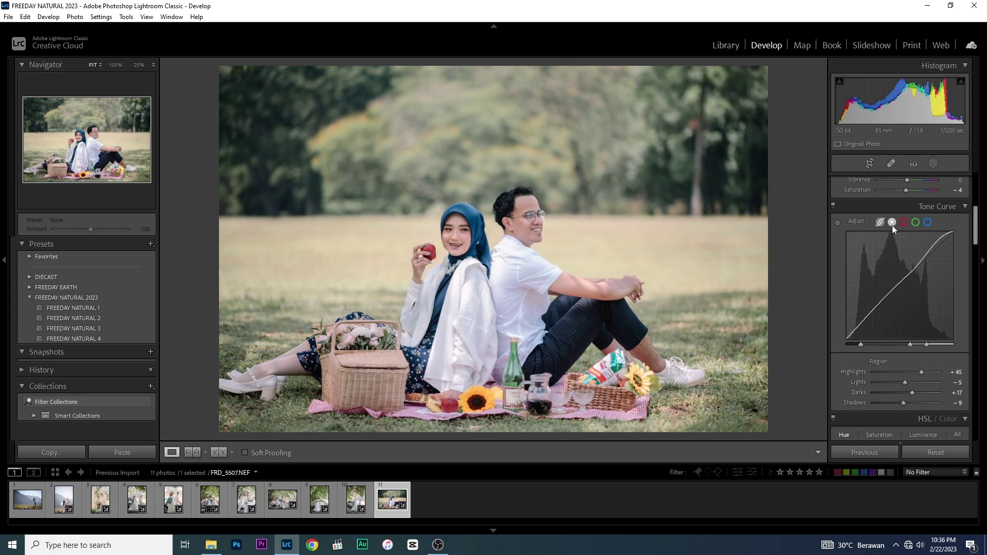
mouse_move(954, 233)
left_mouse_down()
mouse_move(960, 244)
mouse_move(959, 234)
left_mouse_up()
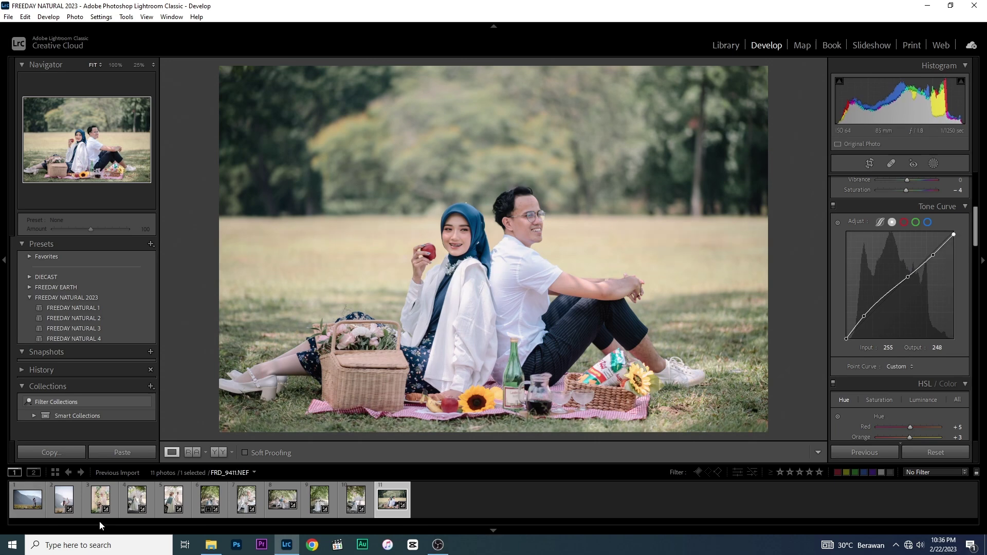
left_click(101, 499)
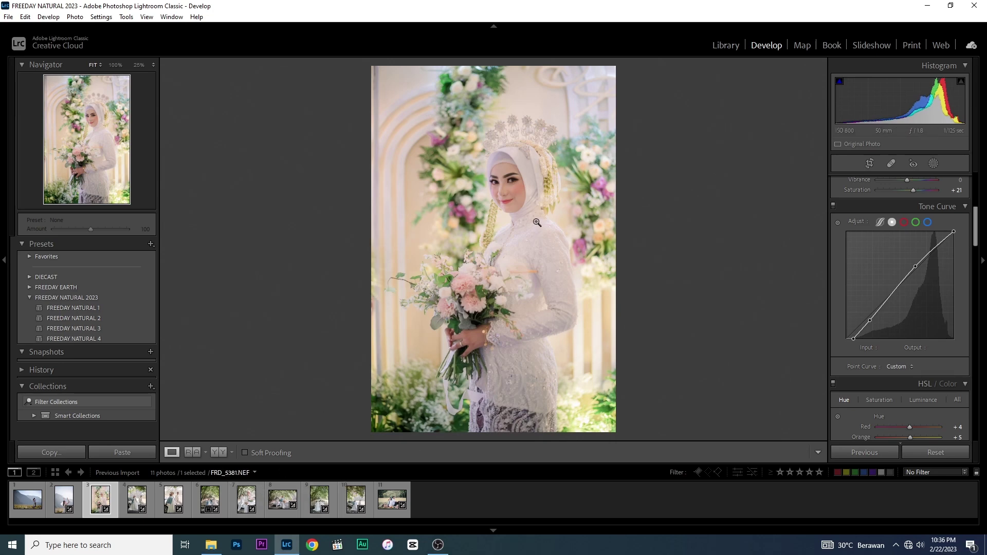
Step: On the white-car tree-tunnel photo, set Exposure +0.09, lift Blacks, Contrast +47, Temp 4895
left_click(352, 501)
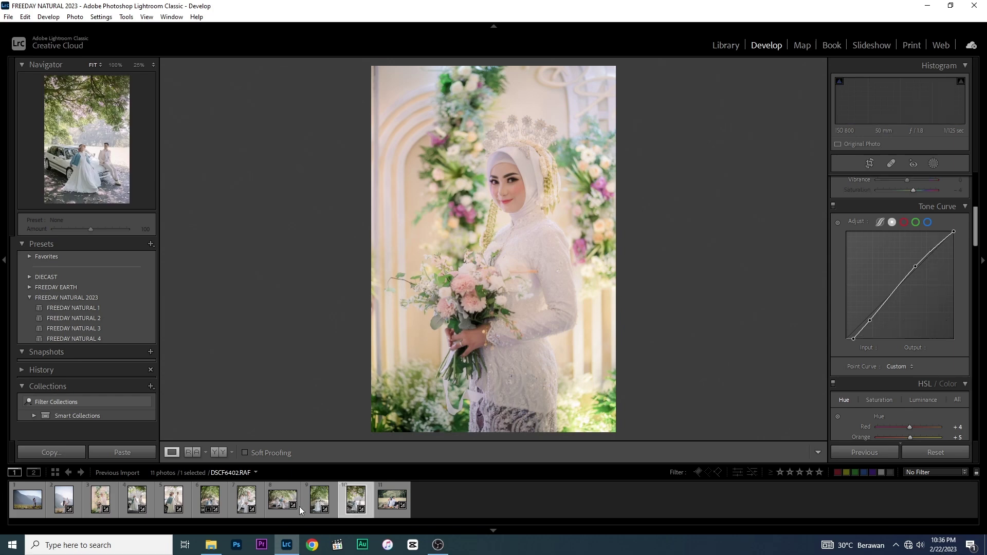
left_click(282, 504)
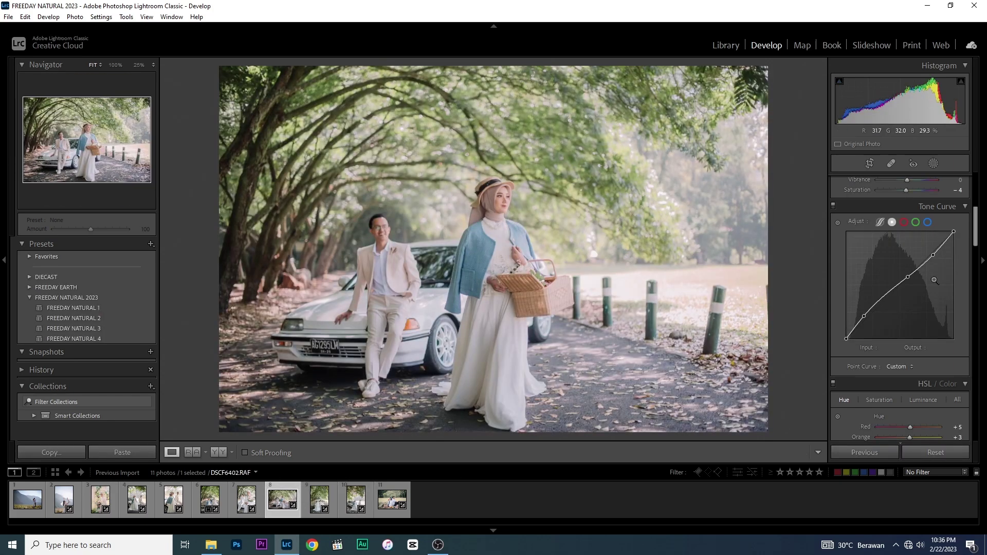
scroll(933, 280, "up", 5)
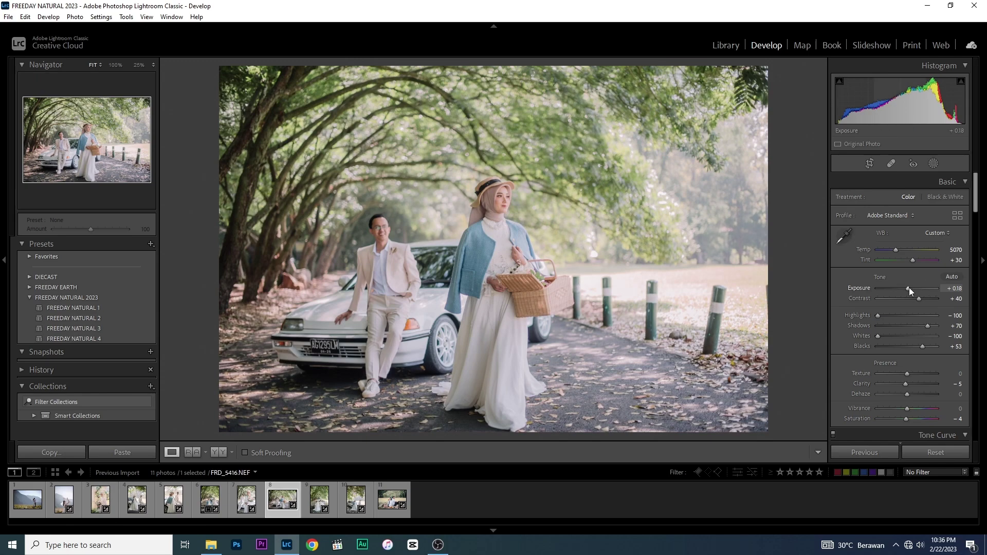
mouse_move(908, 288)
left_mouse_down()
mouse_move(877, 314)
mouse_move(926, 328)
left_mouse_up()
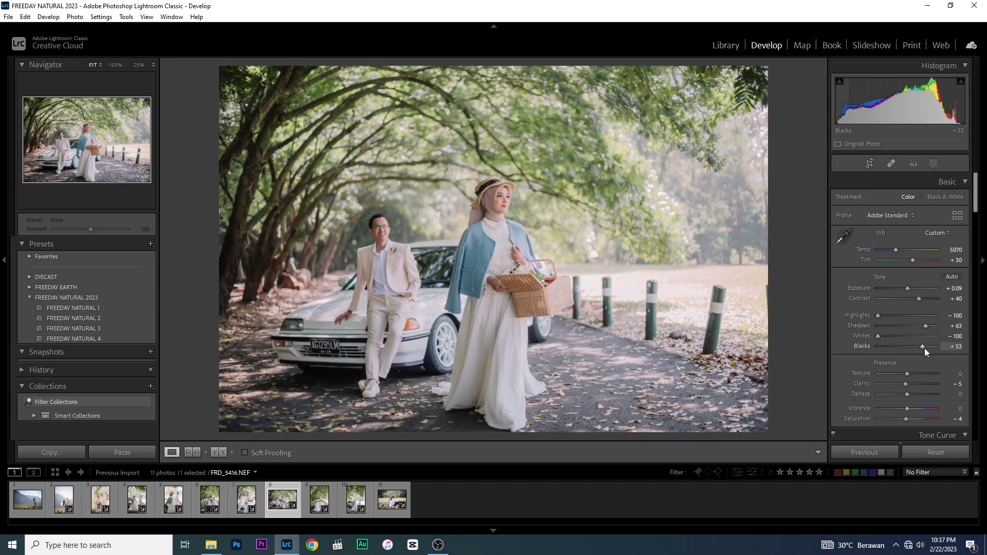
left_click_drag(927, 348, 919, 300)
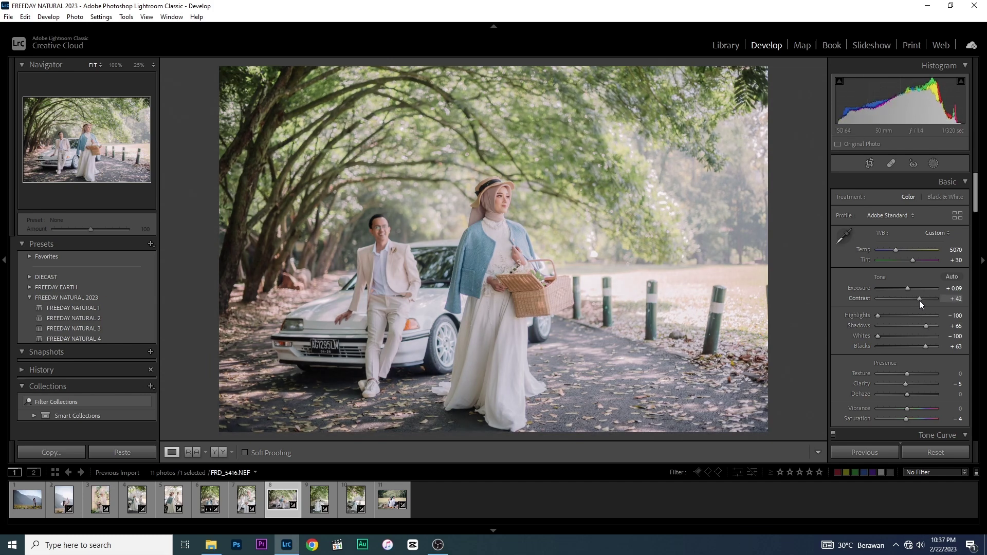
left_click_drag(919, 300, 920, 300)
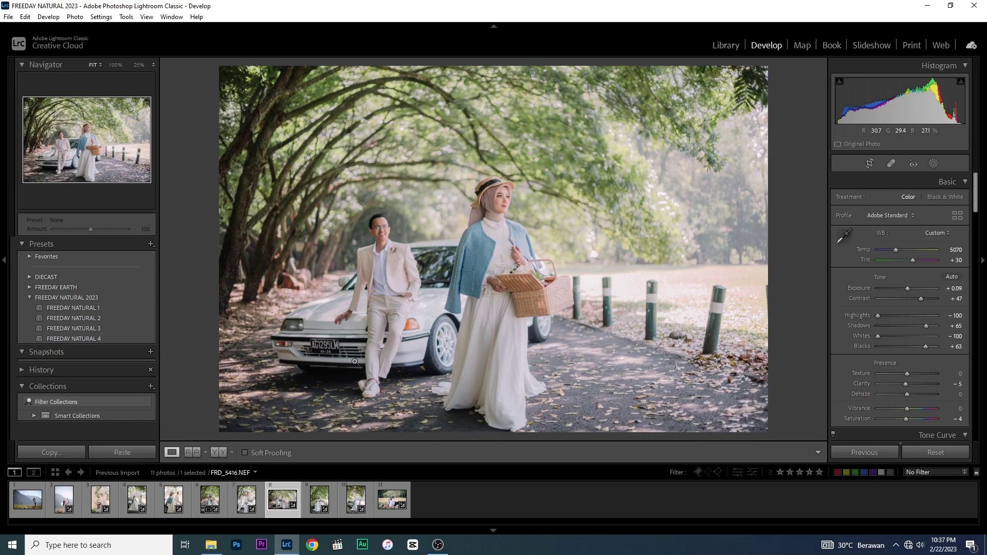
left_click_drag(893, 251, 892, 251)
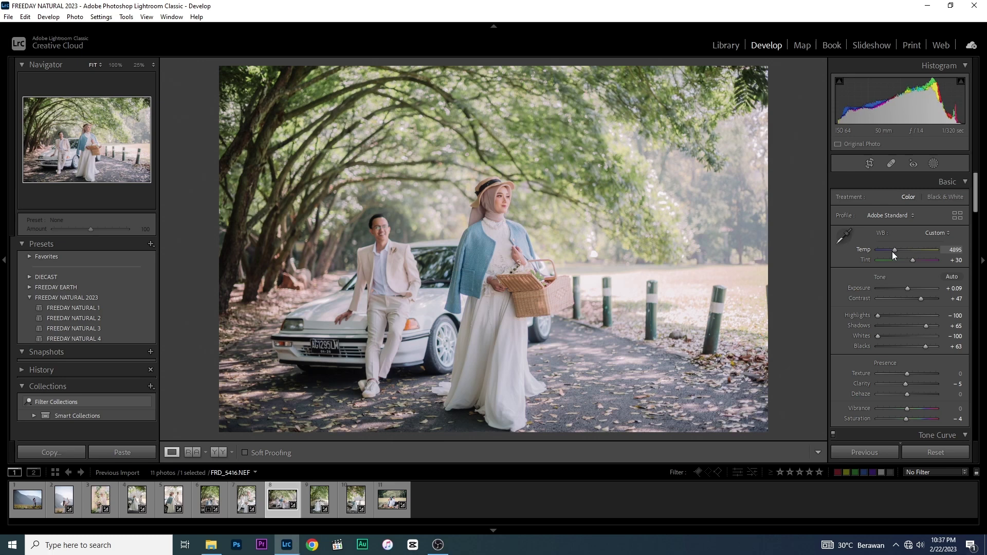
Step: Set the parametric tone curve to Lights -39 and Highlights +6, then show Before & After side by side
scroll(905, 315, "down", 8)
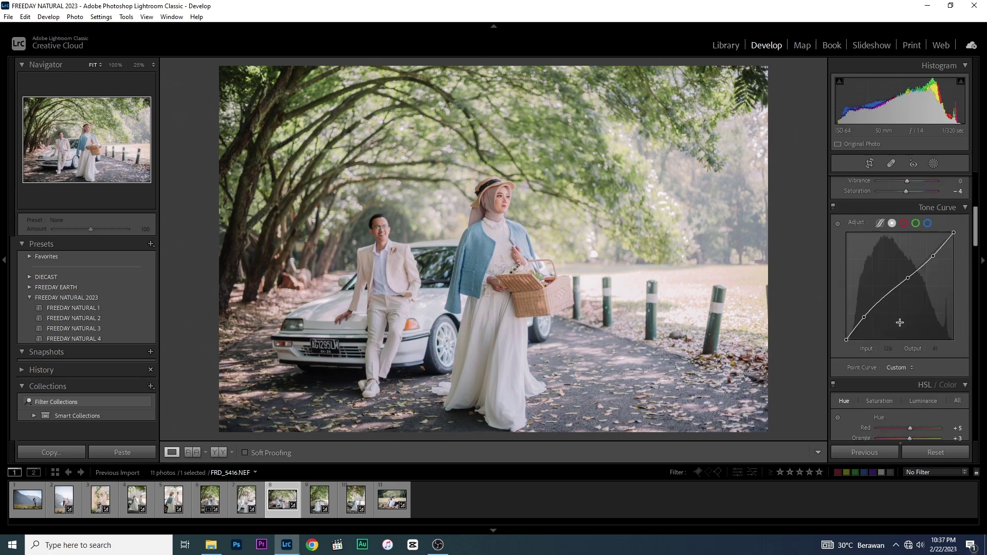
scroll(902, 323, "down", 3)
scroll(902, 323, "up", 2)
left_click(880, 225)
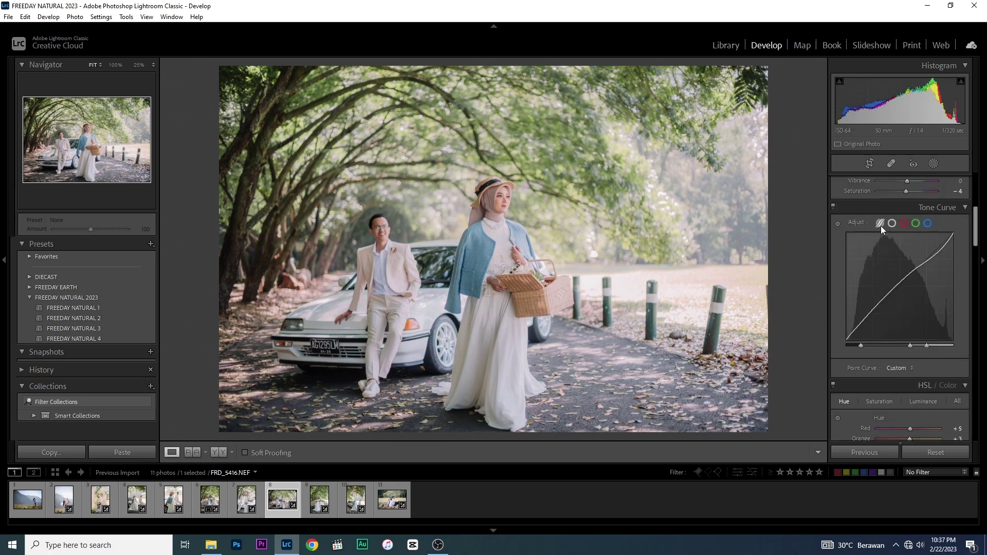
left_click_drag(904, 383, 893, 383)
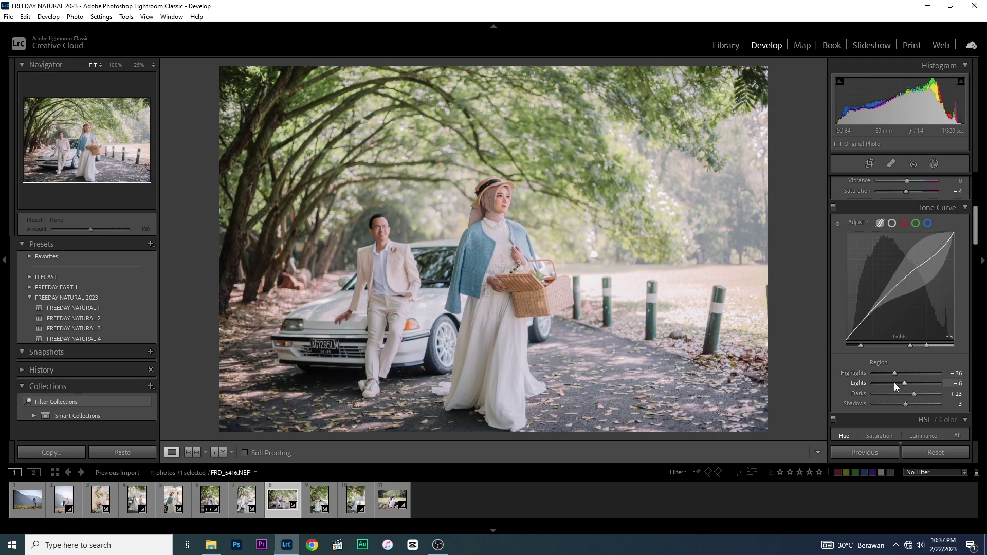
left_click(908, 373)
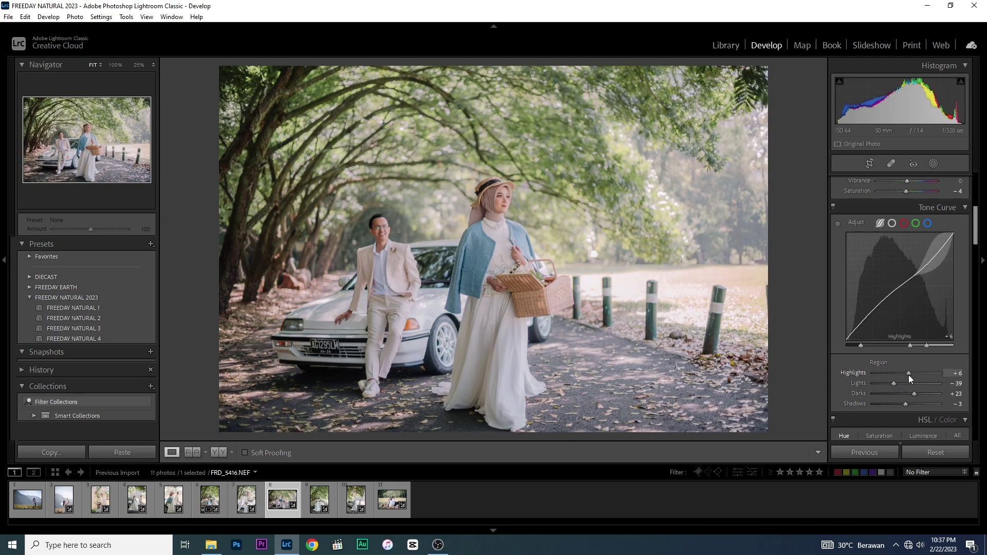
left_click(219, 452)
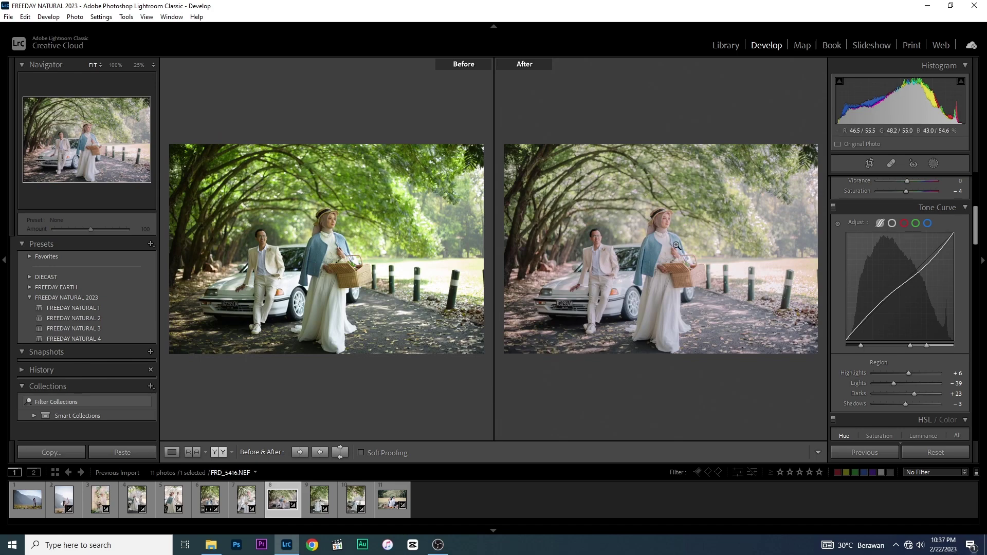